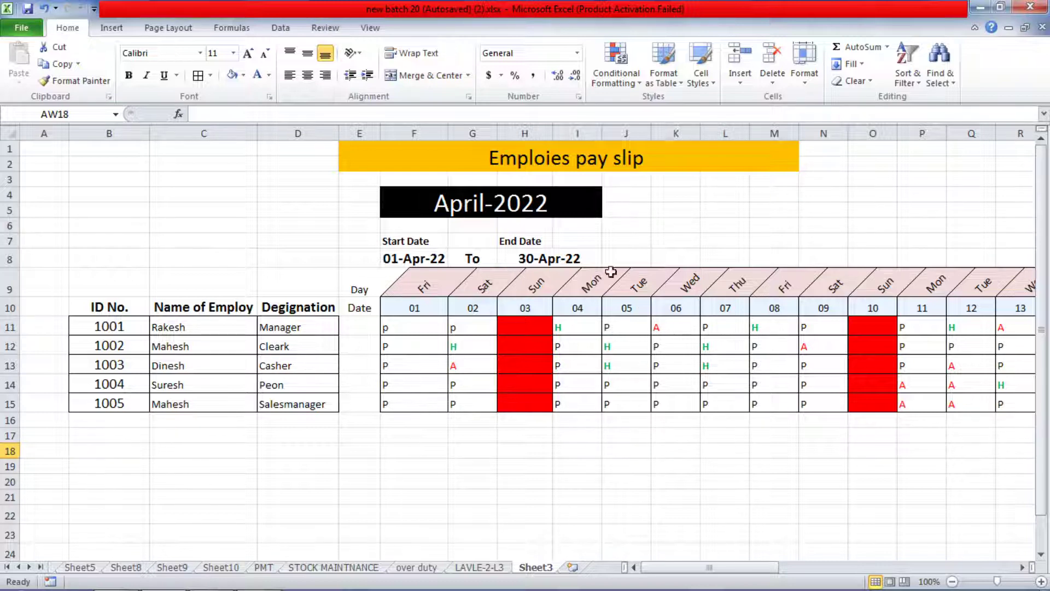
Set the month date in cell F4 to 01/05/22 and widen column F to fit its start date.
{"action": "left_click", "coordinate": [503, 205]}
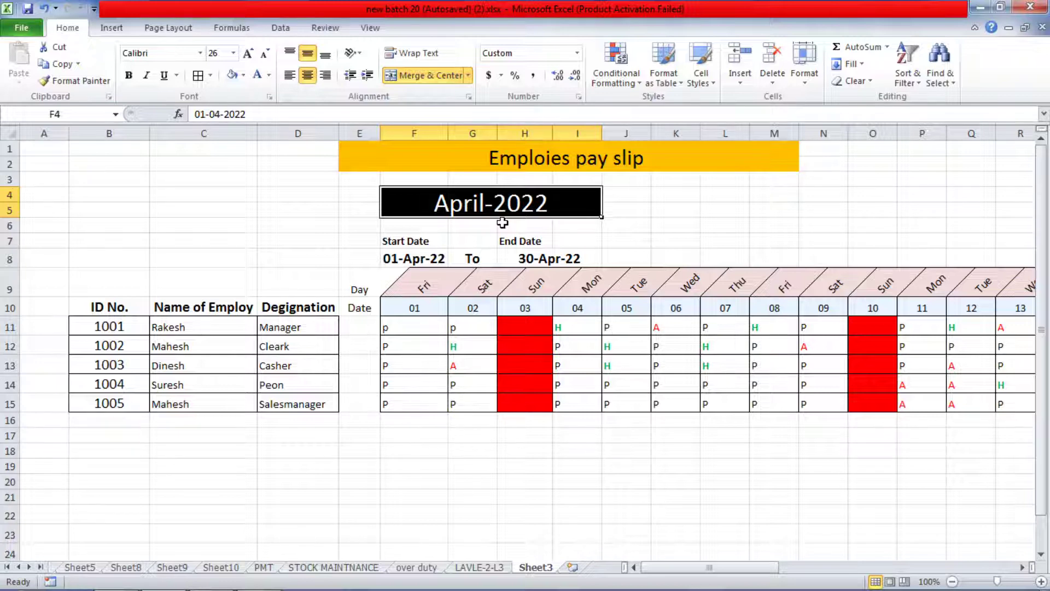
{"action": "type", "text": "01"}
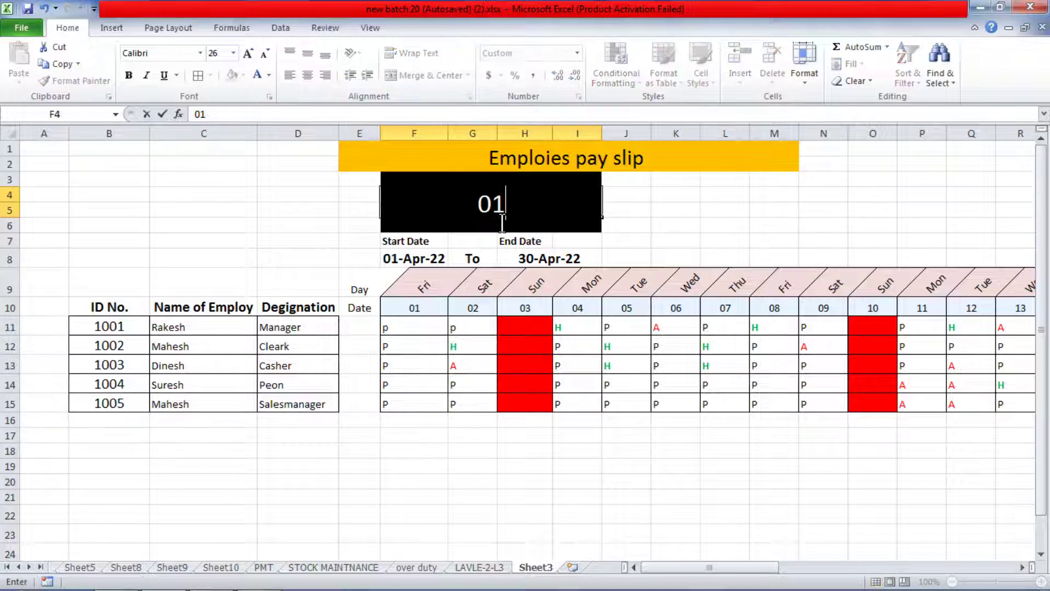
{"action": "type", "text": "/05/"}
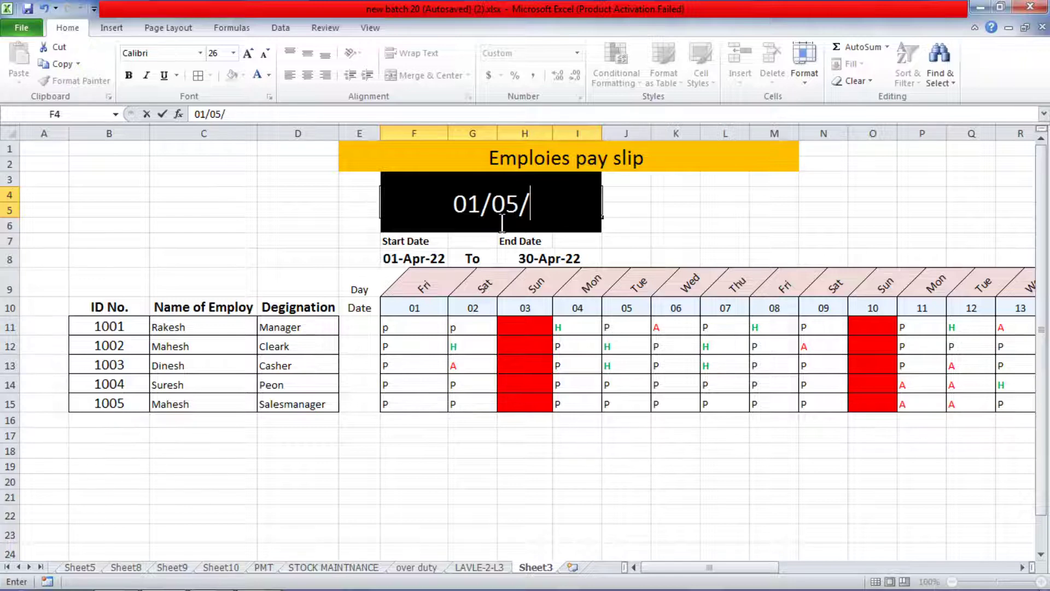
{"action": "type", "text": "22"}
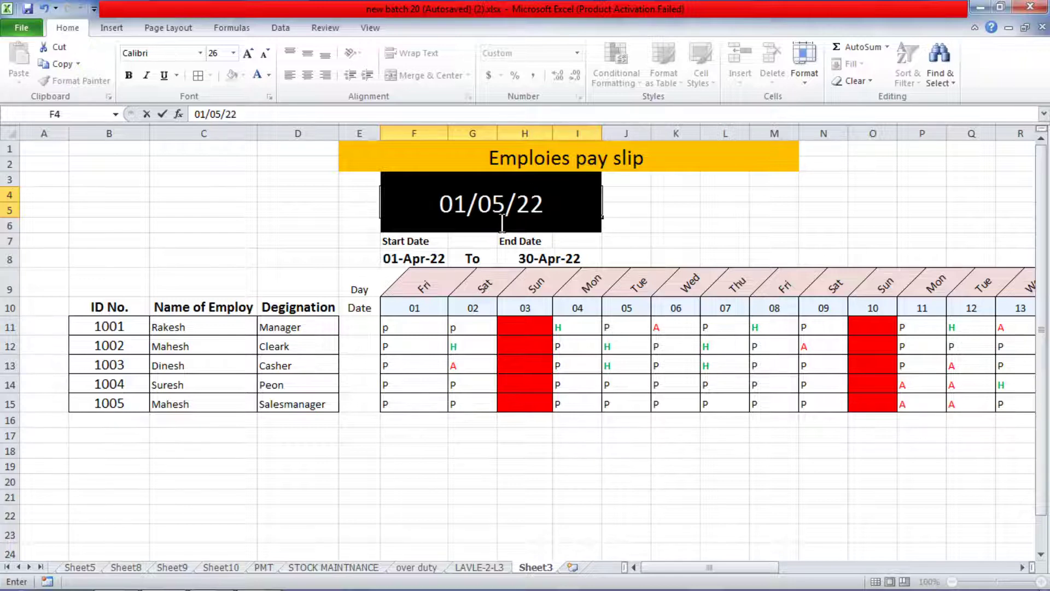
{"action": "key", "text": "Return"}
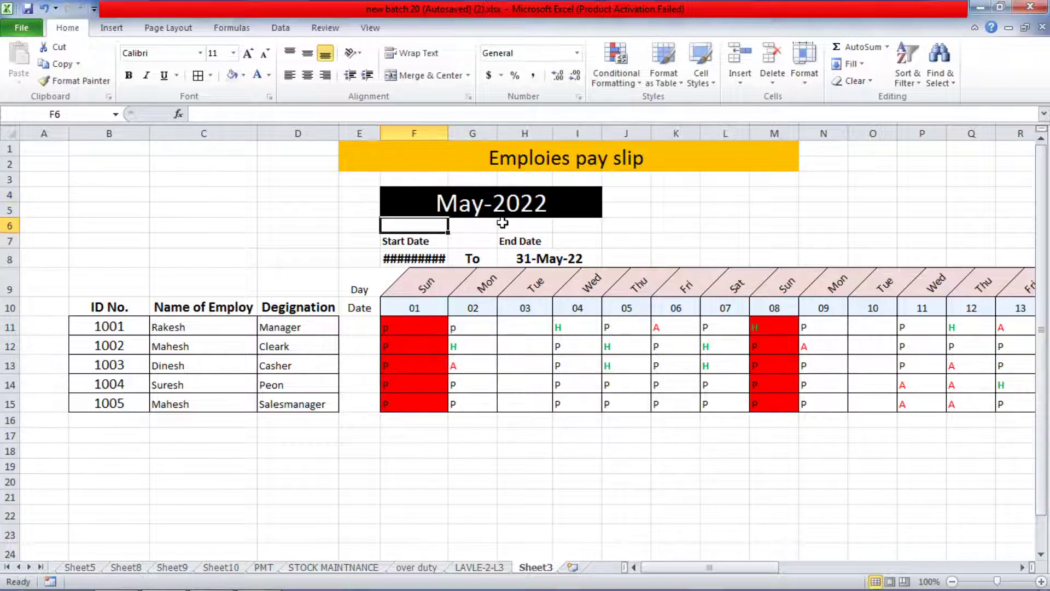
{"action": "double_click", "coordinate": [448, 133]}
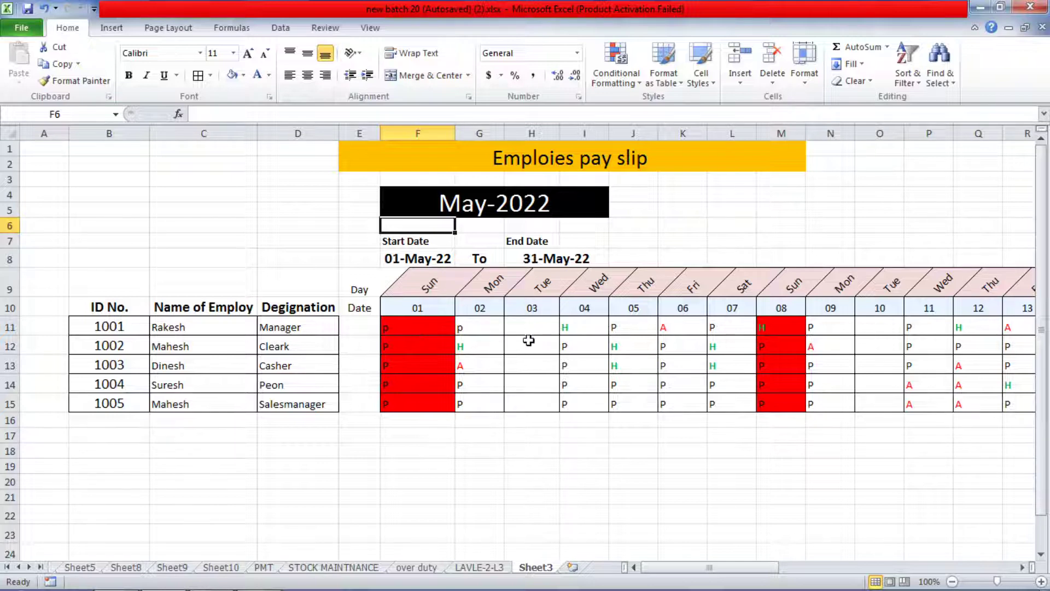
Undo the column F width change and the month date change.
{"action": "left_click_drag", "start_coordinate": [528, 331], "coordinate": [699, 394]}
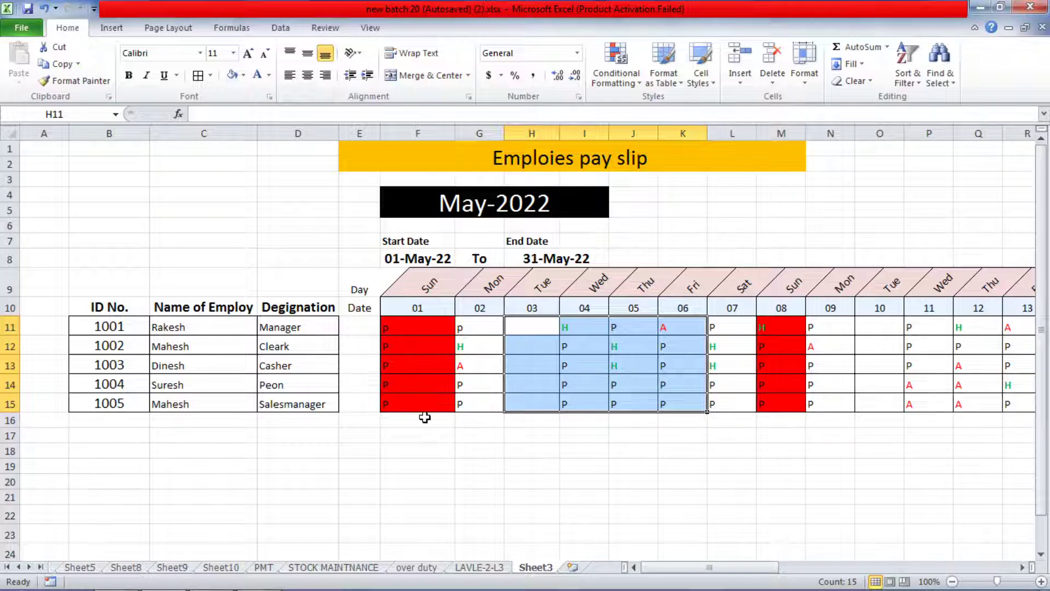
{"action": "key", "text": "ctrl+z"}
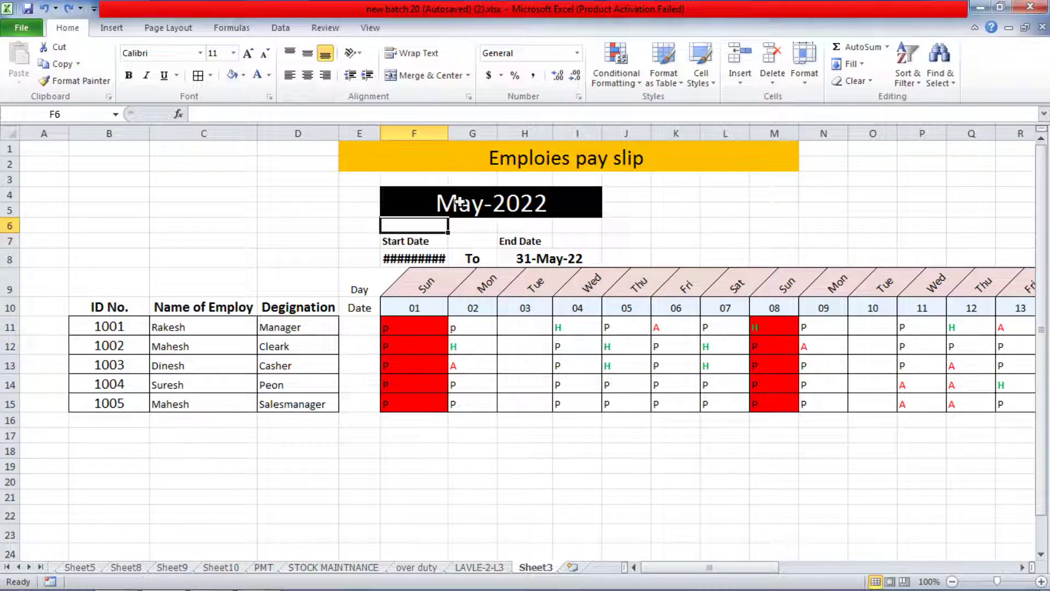
{"action": "key", "text": "ctrl+z"}
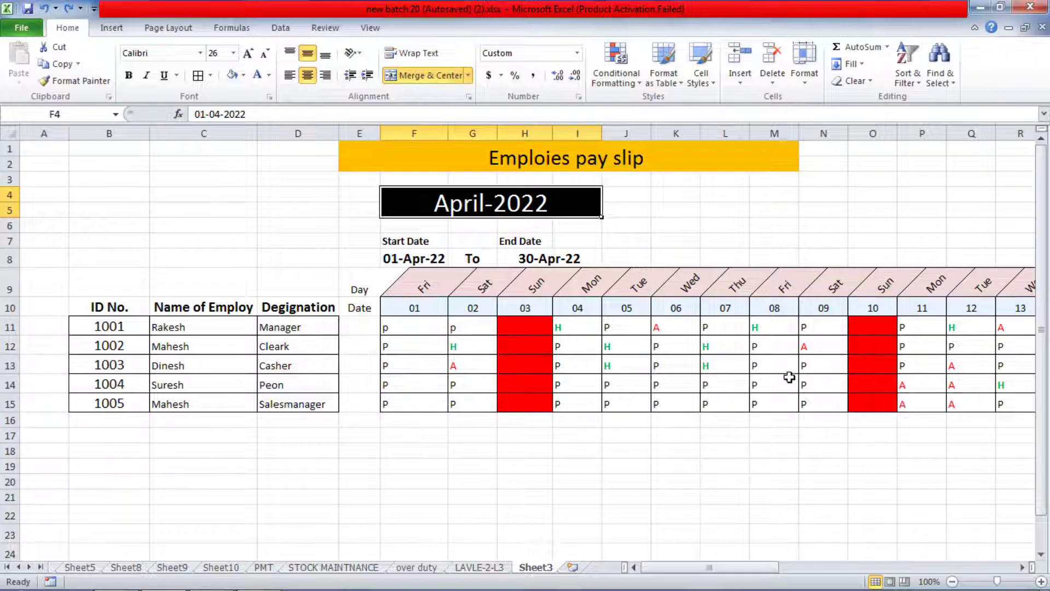
Left-align cell AL11, the first employee's Presence Days cell.
{"action": "left_click_drag", "start_coordinate": [744, 570], "coordinate": [874, 557]}
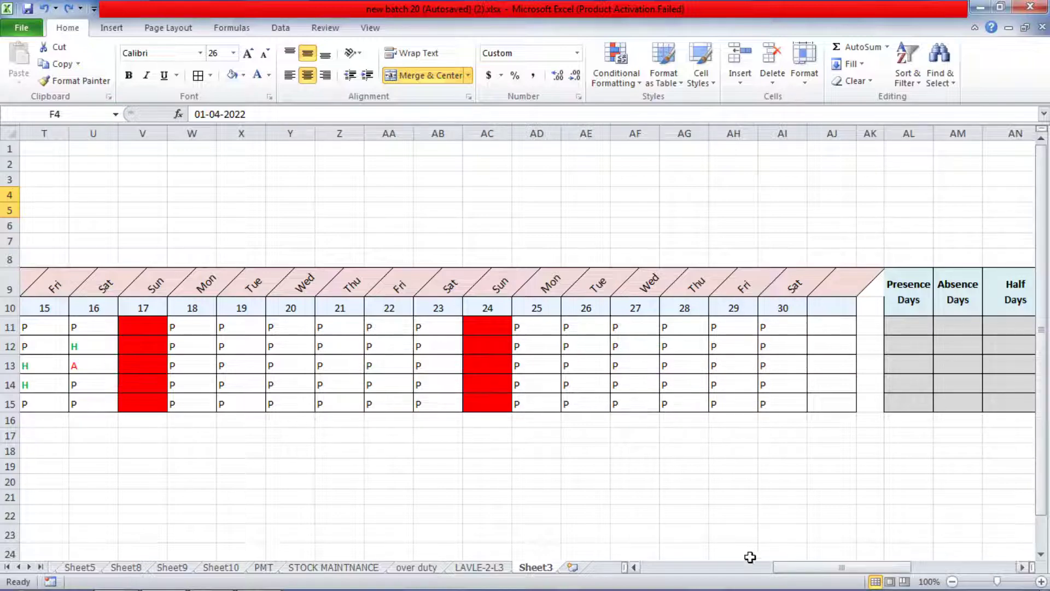
{"action": "left_click_drag", "start_coordinate": [815, 567], "coordinate": [865, 568]}
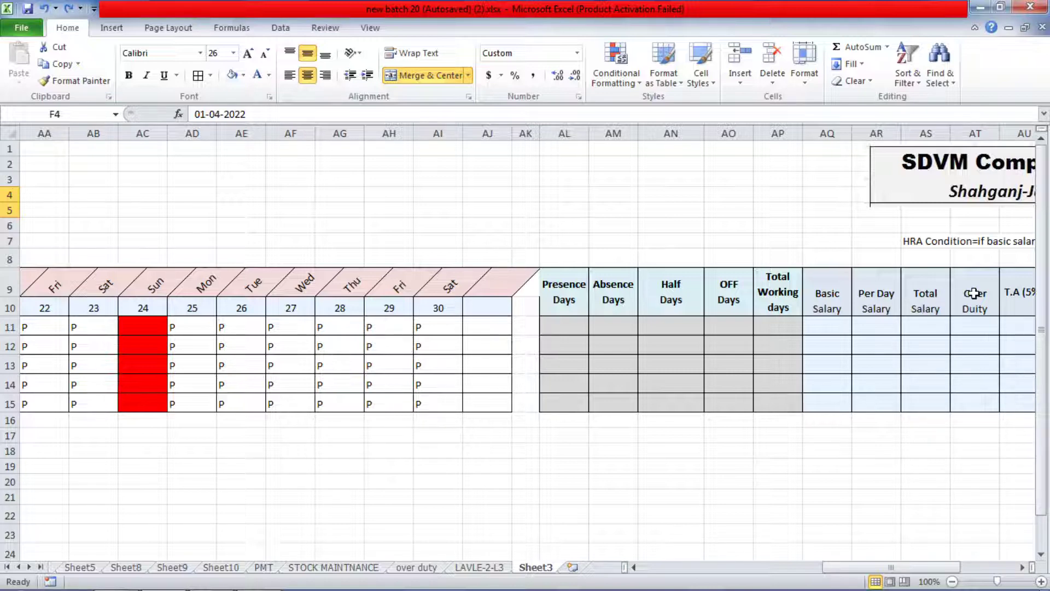
{"action": "left_click_drag", "start_coordinate": [914, 567], "coordinate": [928, 567]}
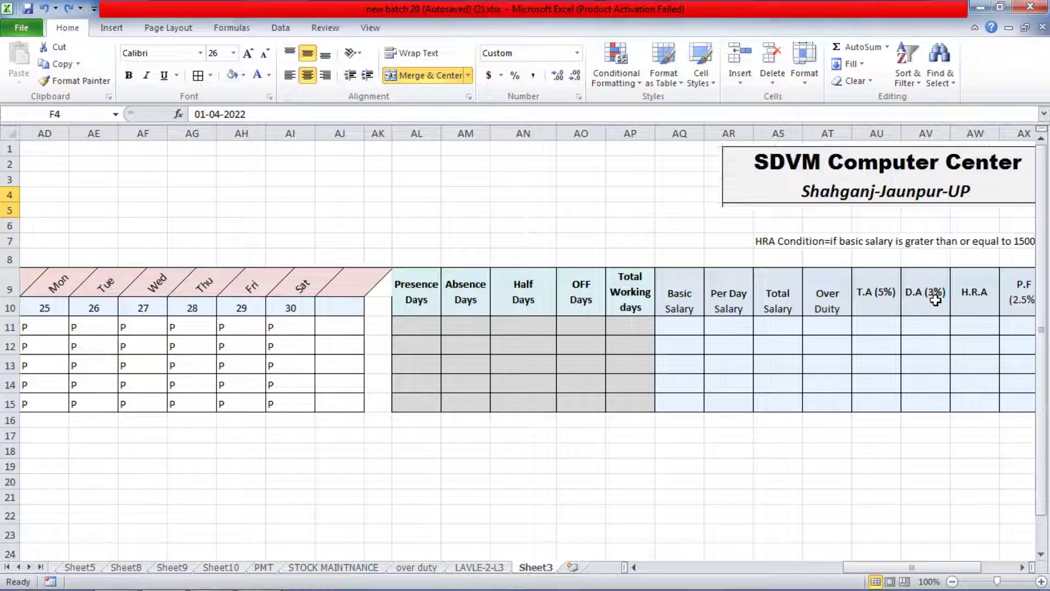
{"action": "left_click_drag", "start_coordinate": [902, 566], "coordinate": [921, 569]}
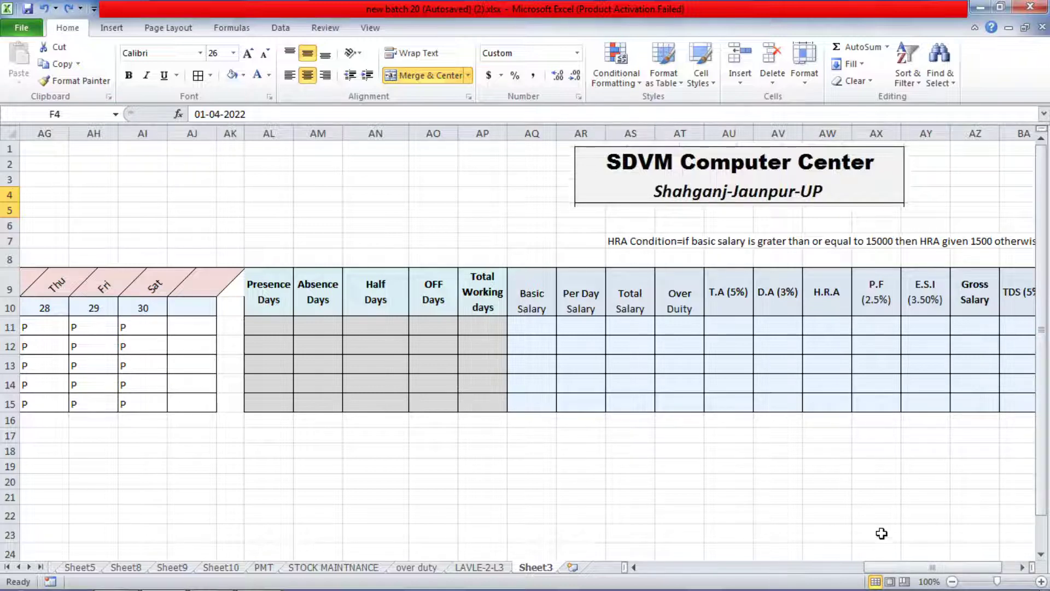
{"action": "left_click_drag", "start_coordinate": [903, 569], "coordinate": [917, 568]}
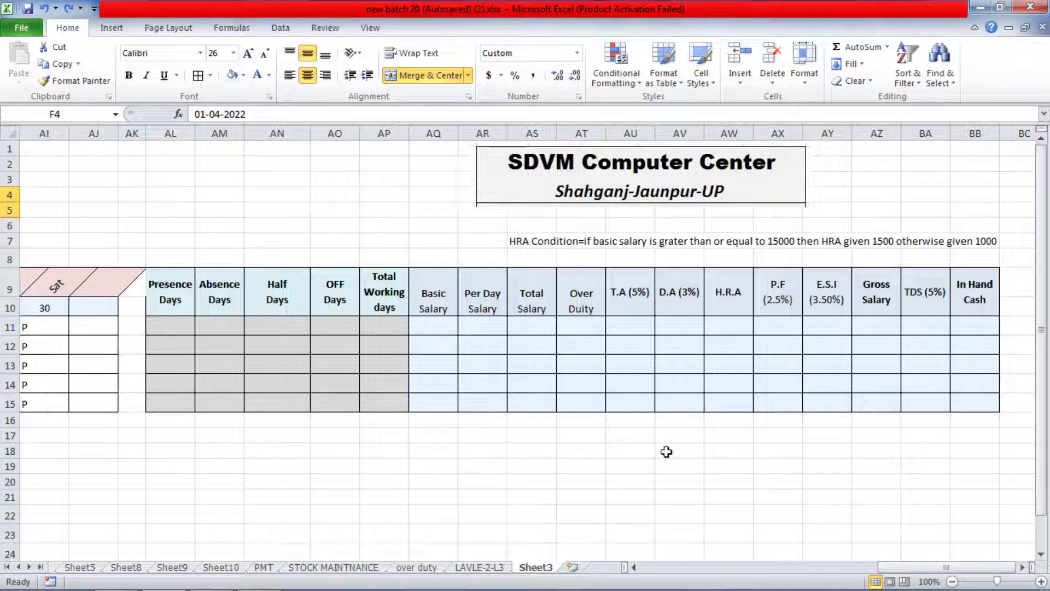
{"action": "left_click", "coordinate": [178, 327]}
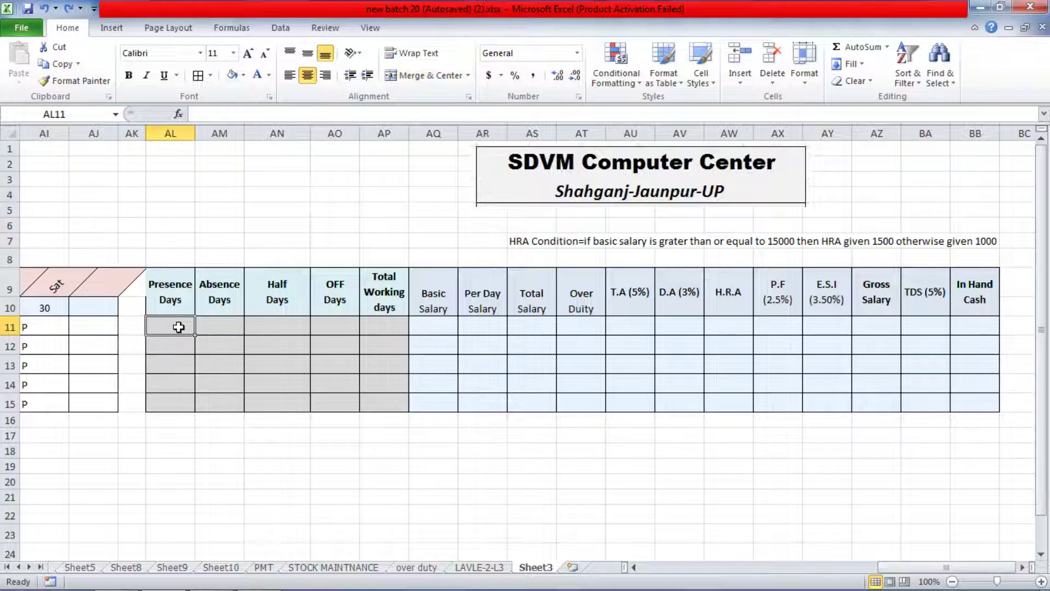
{"action": "left_click", "coordinate": [289, 77]}
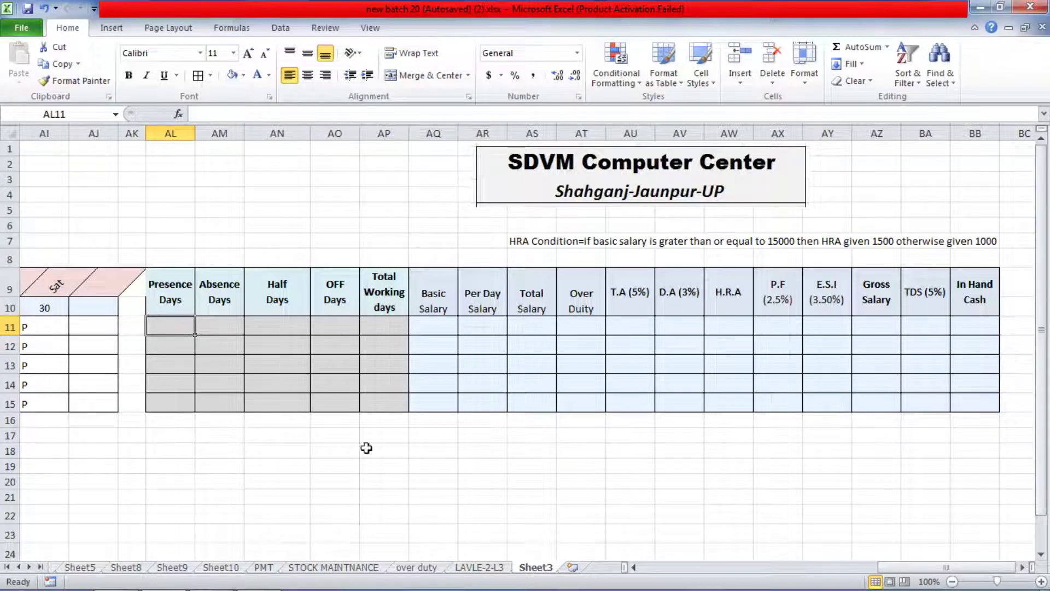
Start a COUNTIF formula in cell AL11 for the first employee's Presence Days.
{"action": "left_click_drag", "start_coordinate": [903, 569], "coordinate": [862, 574]}
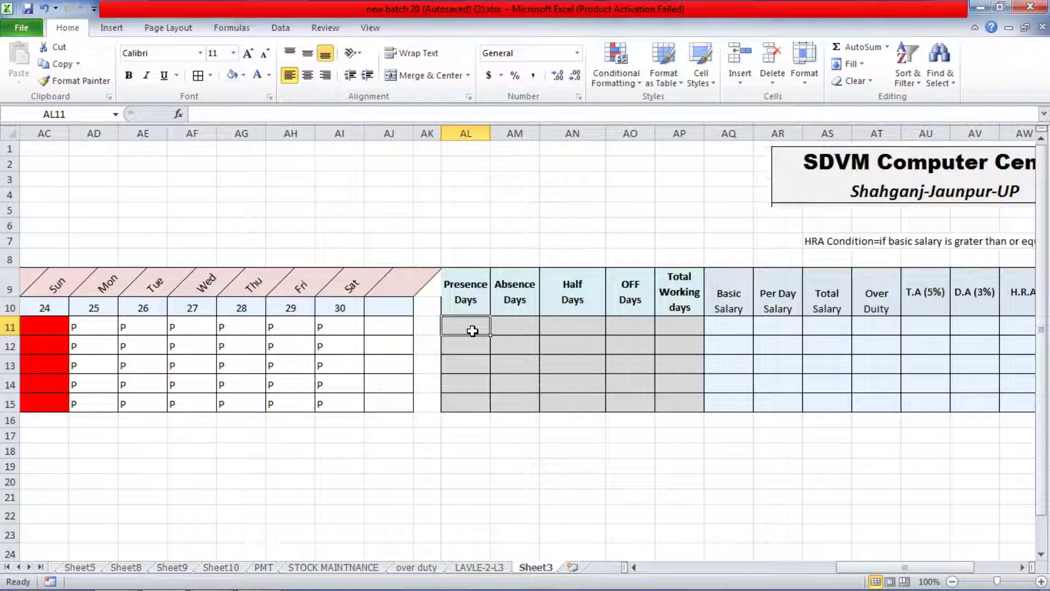
{"action": "type", "text": "="}
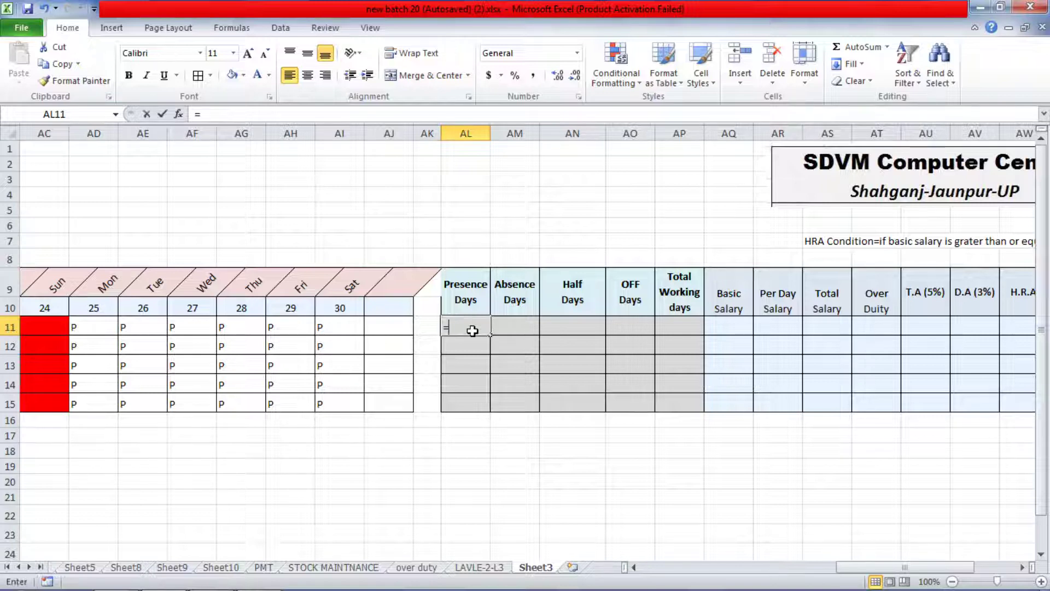
{"action": "type", "text": "count"}
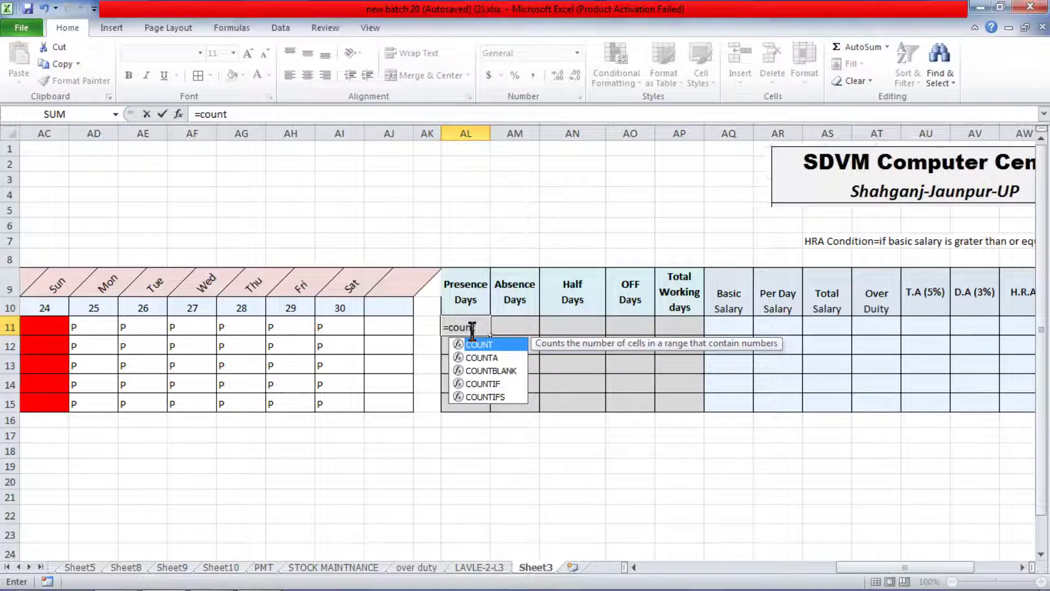
{"action": "key", "text": "Down"}
{"action": "key", "text": "Down"}
{"action": "key", "text": "Down"}
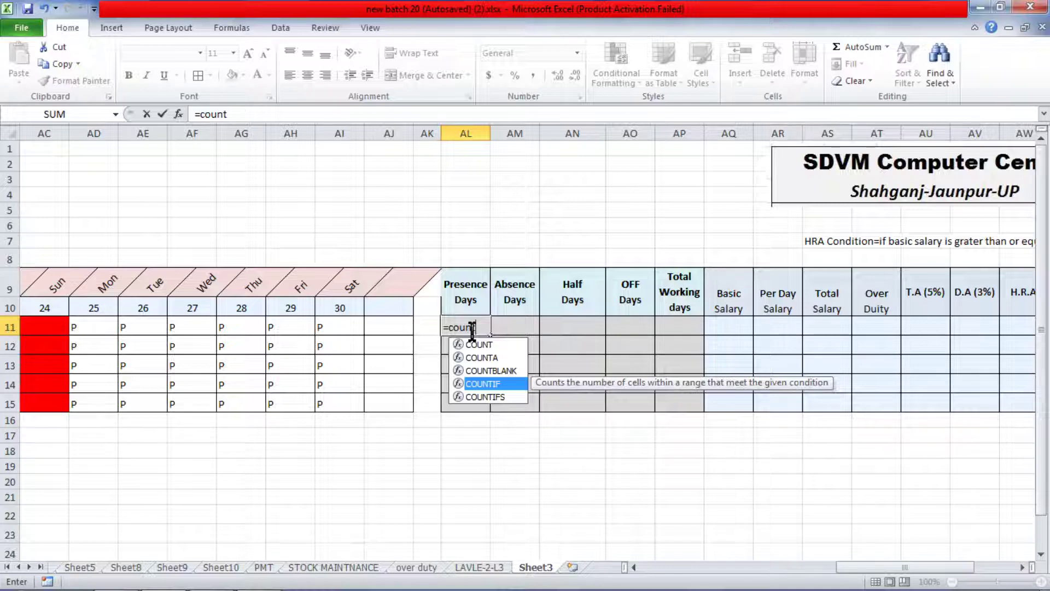
{"action": "key", "text": "Tab"}
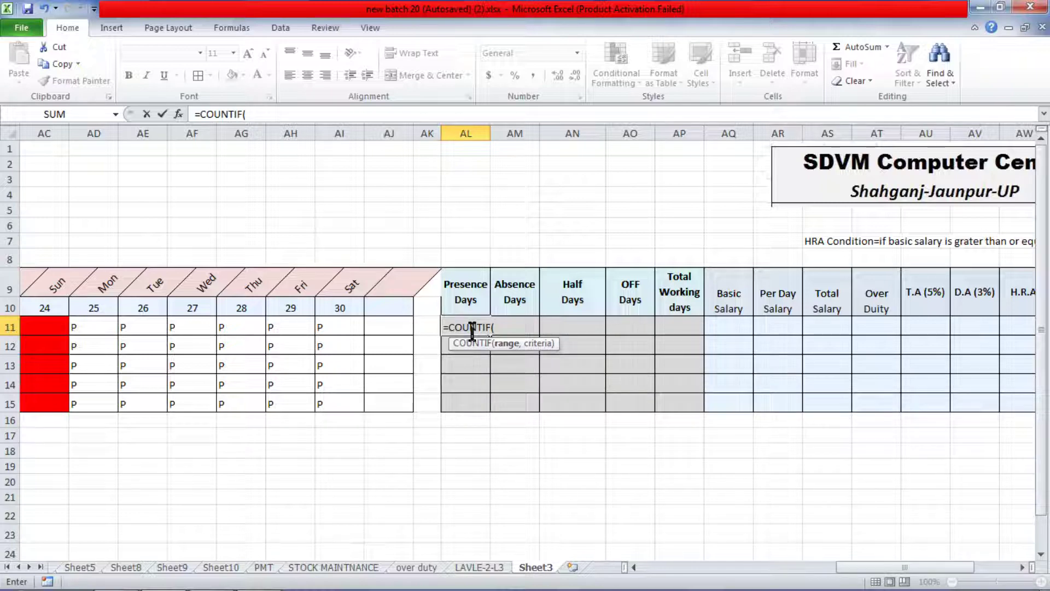
{"action": "left_click", "coordinate": [301, 113]}
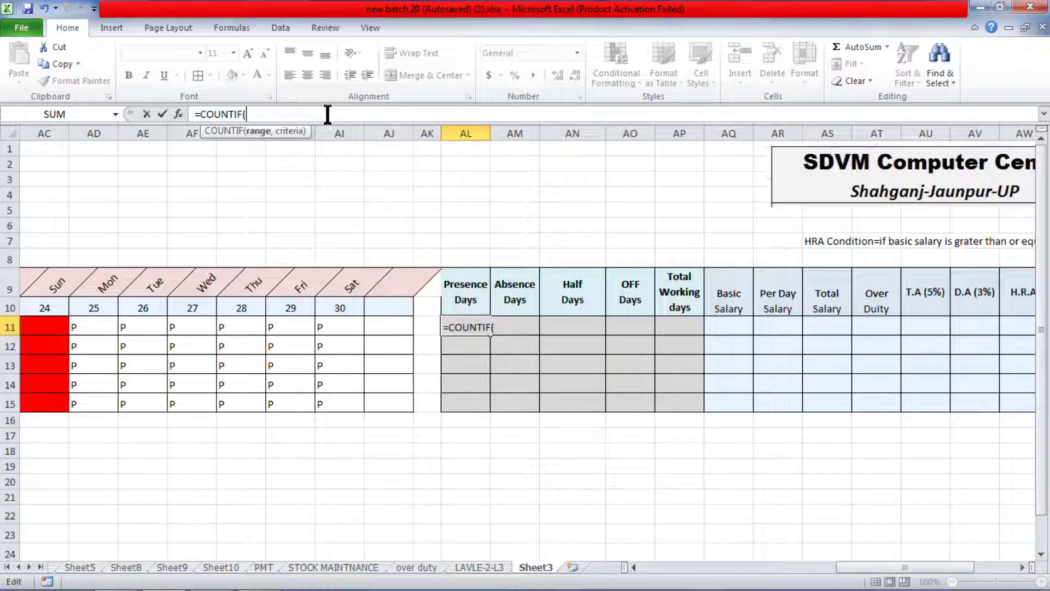
{"action": "left_click", "coordinate": [390, 309]}
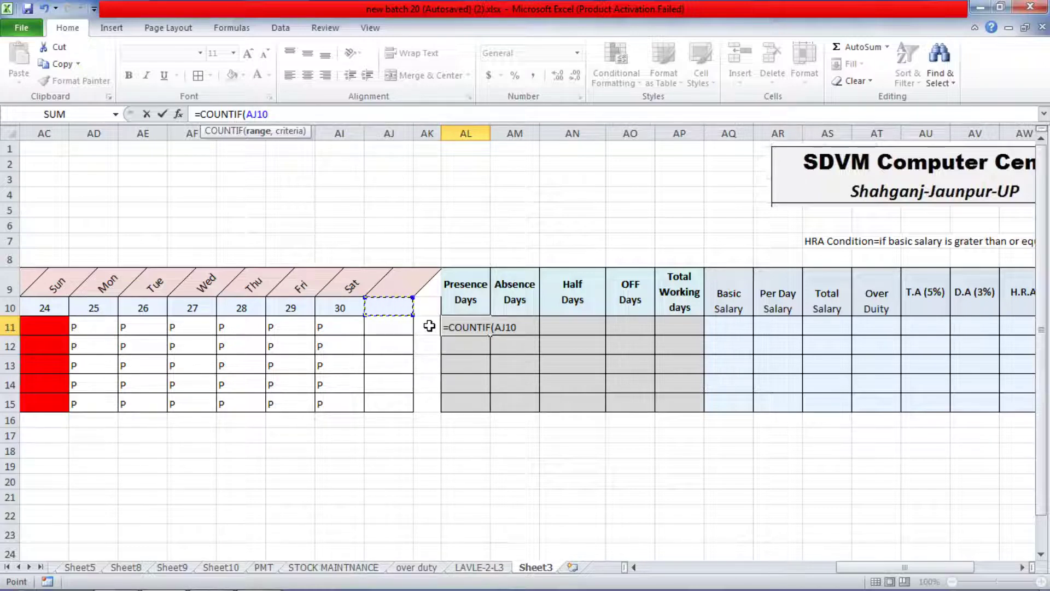
{"action": "key", "text": "shift+Left"}
{"action": "key", "text": "shift+Left"}
{"action": "key", "text": "shift+Left"}
{"action": "key", "text": "shift+Left"}
{"action": "key", "text": "shift+Left"}
{"action": "key", "text": "shift+Left"}
{"action": "key", "text": "shift+Left"}
{"action": "key", "text": "shift+Left"}
{"action": "key", "text": "shift+Left"}
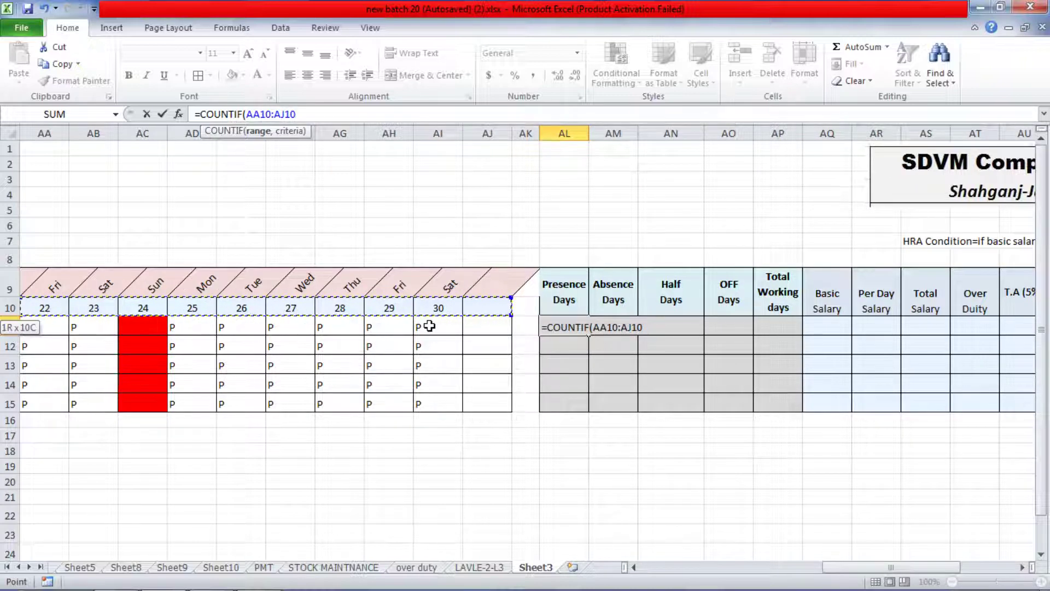
Complete the COUNTIF formula with range F11:AJ11 and criterion "p" to count the first employee's present days.
{"action": "left_click", "coordinate": [492, 326]}
{"action": "key", "text": "shift+Left"}
{"action": "key", "text": "shift+Left"}
{"action": "key", "text": "shift+Left"}
{"action": "key", "text": "shift+Left"}
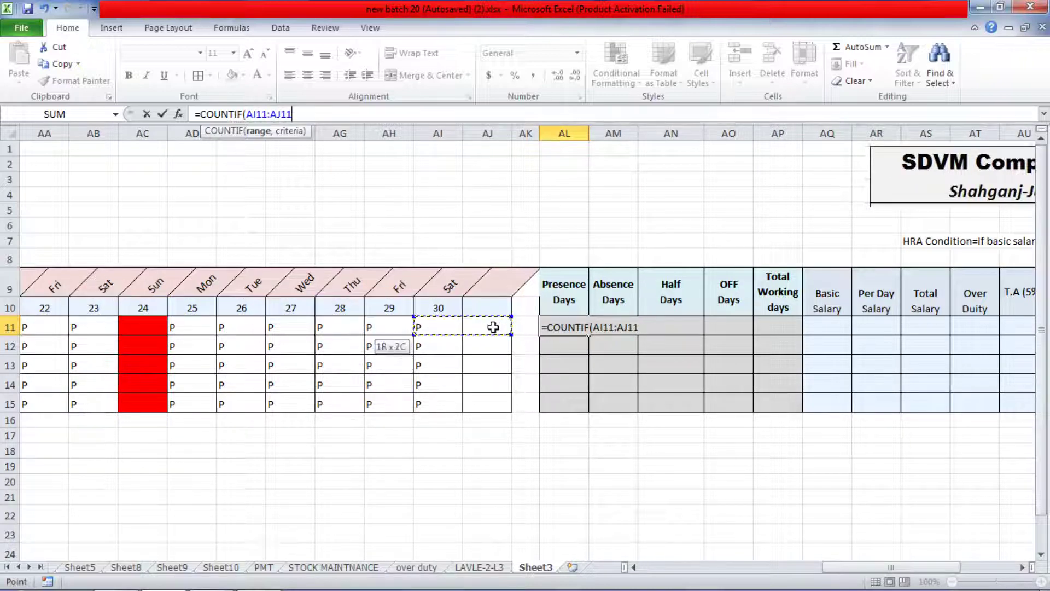
{"action": "key", "text": "shift+Left"}
{"action": "key", "text": "shift+Left"}
{"action": "key", "text": "shift+Left"}
{"action": "key", "text": "shift+Left"}
{"action": "key", "text": "shift+Left"}
{"action": "key", "text": "shift+Left"}
{"action": "key", "text": "shift+Left"}
{"action": "key", "text": "shift+Left"}
{"action": "key", "text": "shift+Left"}
{"action": "key", "text": "shift+Left"}
{"action": "key", "text": "shift+Left"}
{"action": "key", "text": "shift+Left"}
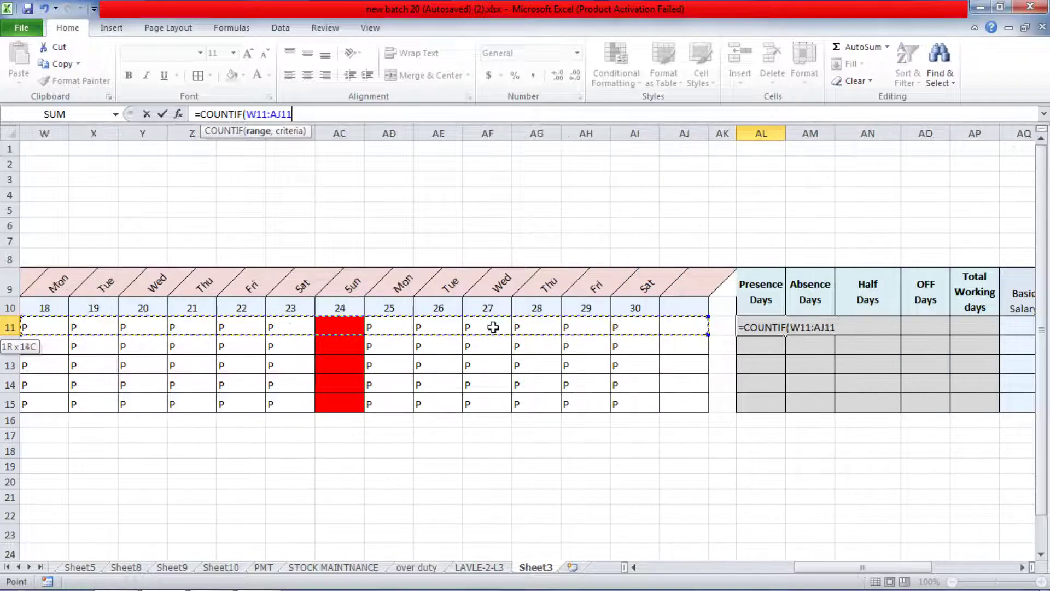
{"action": "key", "text": "shift+Left"}
{"action": "key", "text": "shift+Left"}
{"action": "key", "text": "shift+Left"}
{"action": "key", "text": "shift+Left"}
{"action": "key", "text": "shift+Left"}
{"action": "key", "text": "shift+Left"}
{"action": "key", "text": "shift+Left"}
{"action": "key", "text": "shift+Left"}
{"action": "key", "text": "shift+Left"}
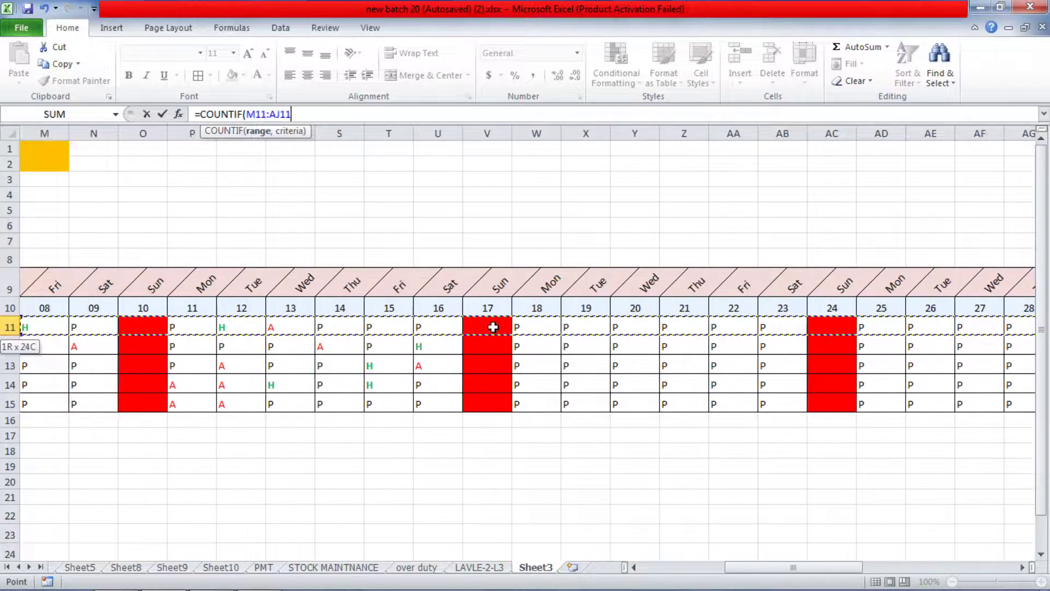
{"action": "key", "text": "shift+Left"}
{"action": "key", "text": "shift+Left"}
{"action": "key", "text": "shift+Left"}
{"action": "key", "text": "shift+Left"}
{"action": "key", "text": "shift+Left"}
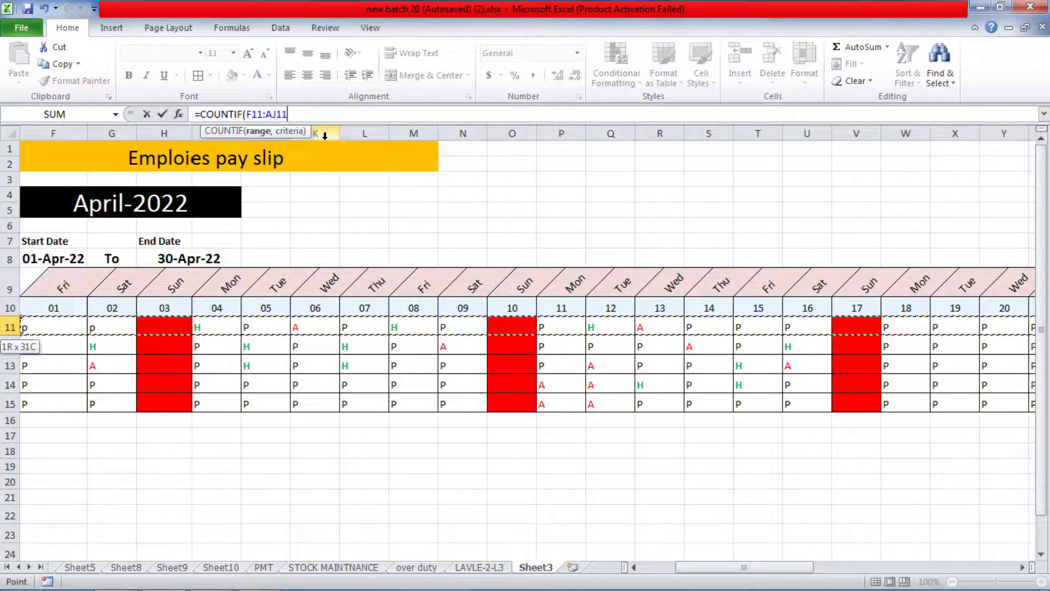
{"action": "type", "text": ",\"p"}
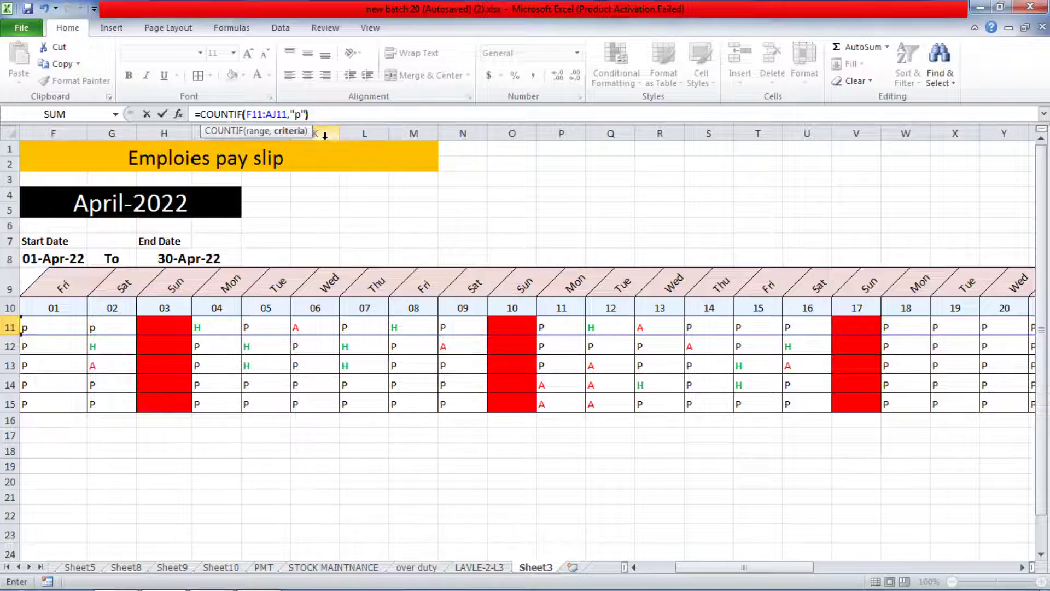
{"action": "key", "text": "Return"}
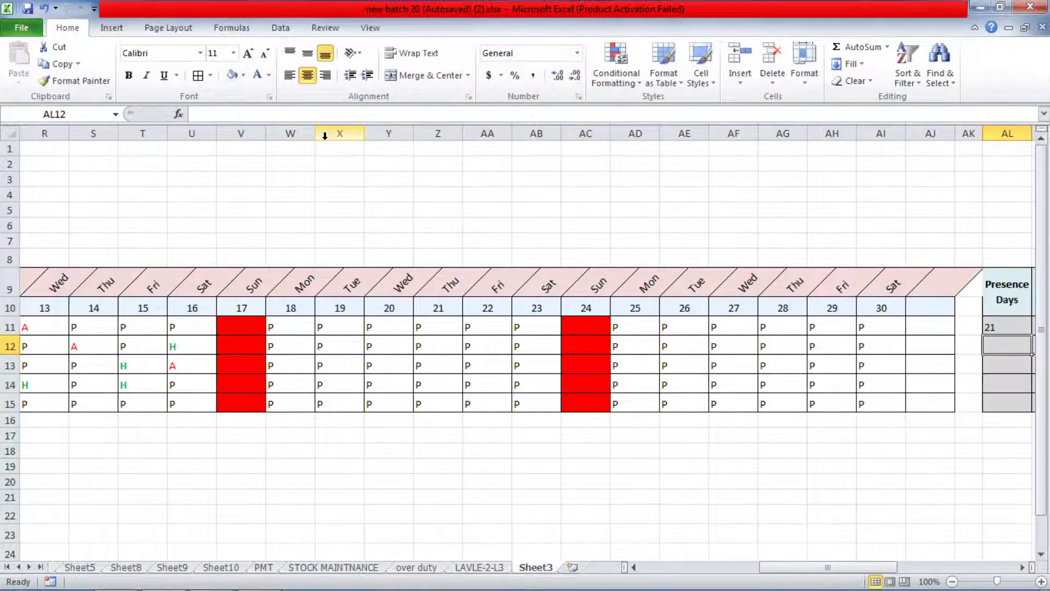
Mark the first employee absent with A on the 22nd, in cell AA11.
{"action": "left_click_drag", "start_coordinate": [839, 567], "coordinate": [874, 571]}
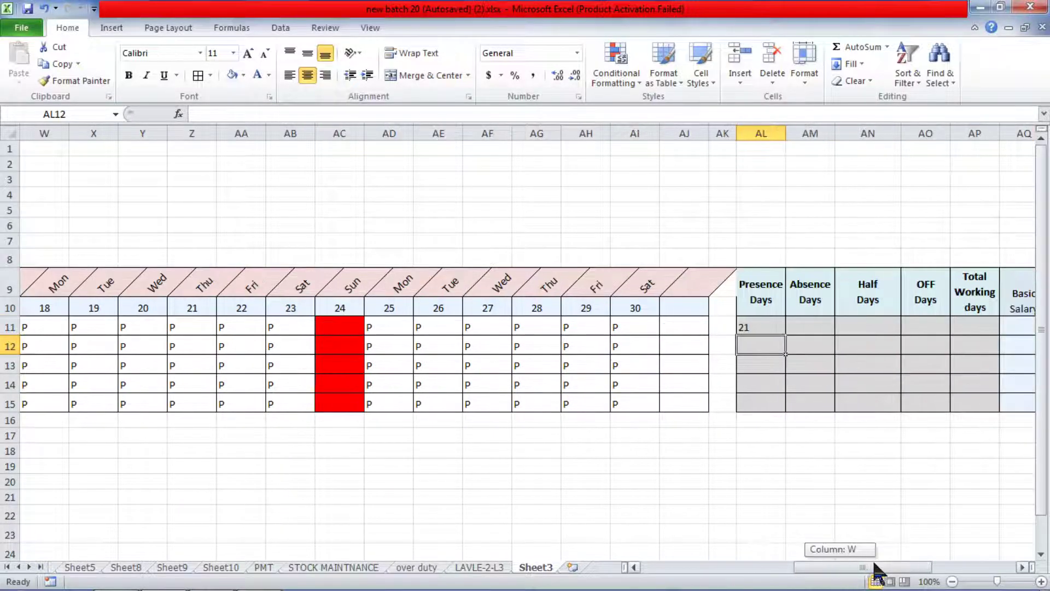
{"action": "left_click", "coordinate": [772, 327]}
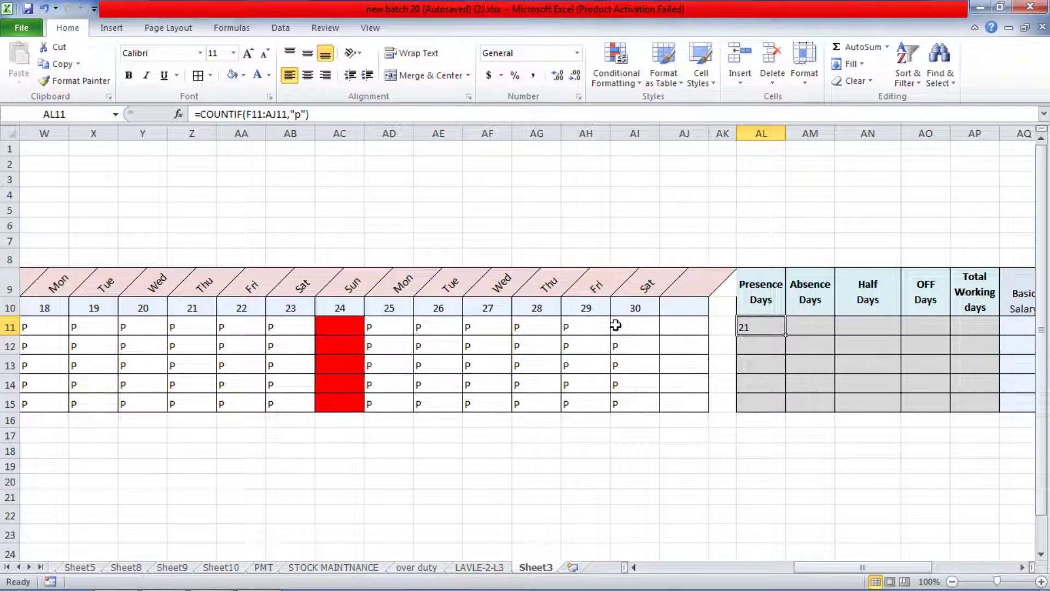
{"action": "left_click_drag", "start_coordinate": [820, 572], "coordinate": [774, 580]}
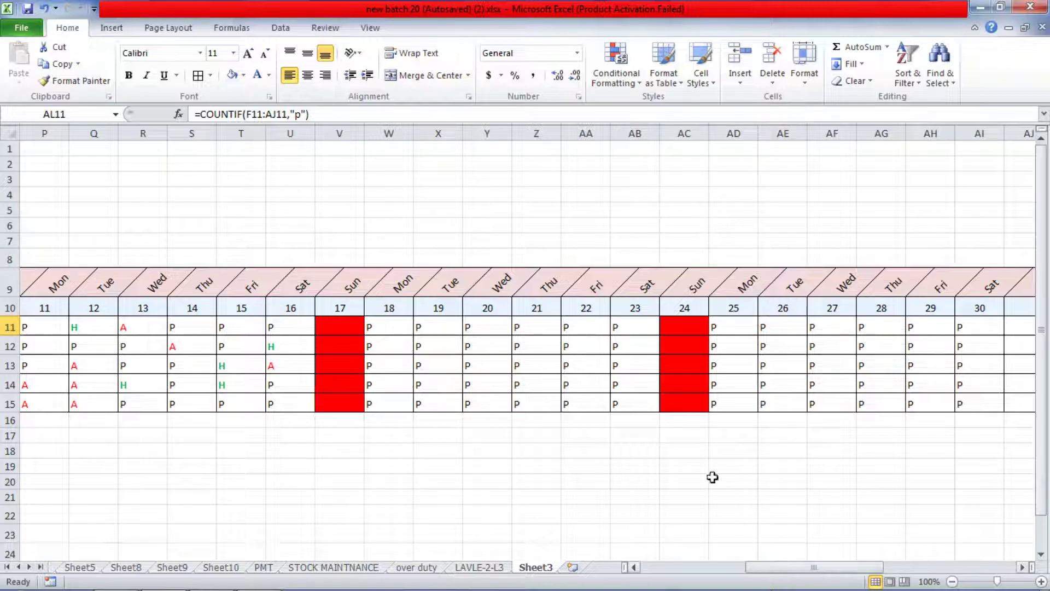
{"action": "left_click", "coordinate": [583, 328]}
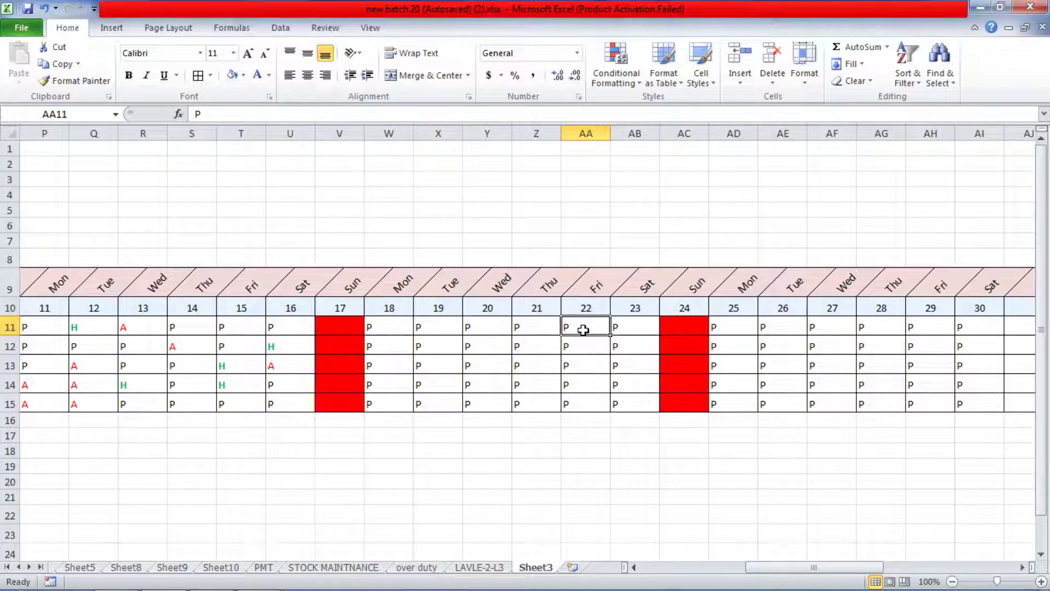
{"action": "type", "text": "A"}
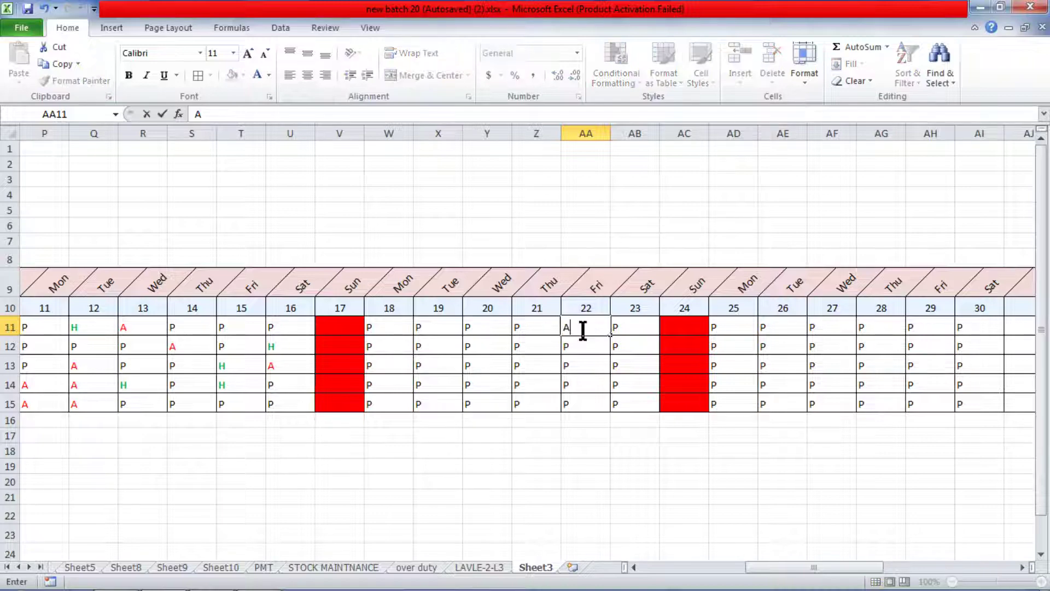
{"action": "left_click", "coordinate": [640, 327]}
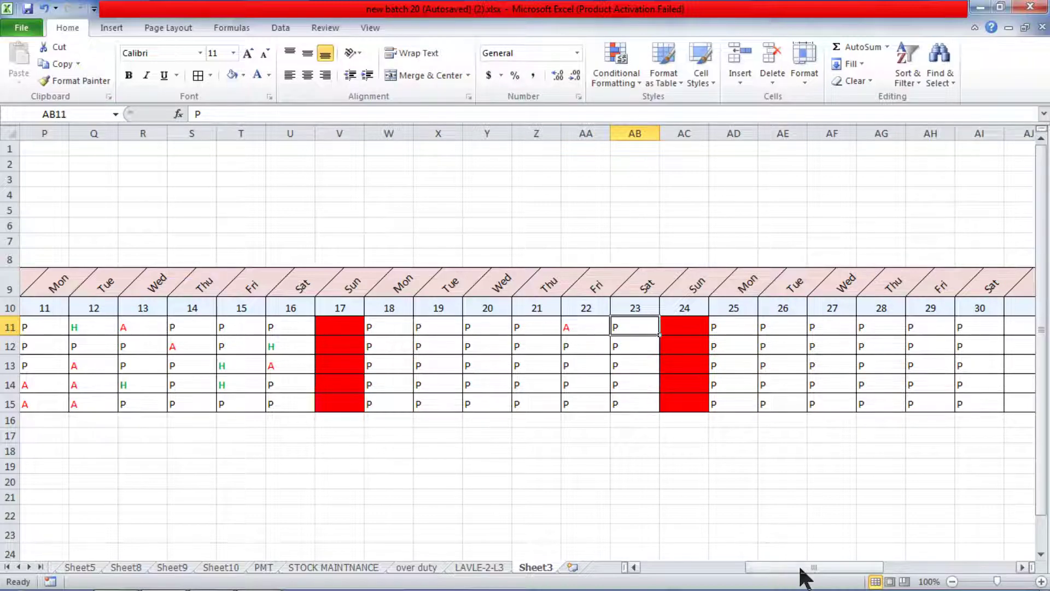
Mark the first employee absent with A on the 28th and half-day with H on the 26th.
{"action": "left_click_drag", "start_coordinate": [797, 571], "coordinate": [872, 569]}
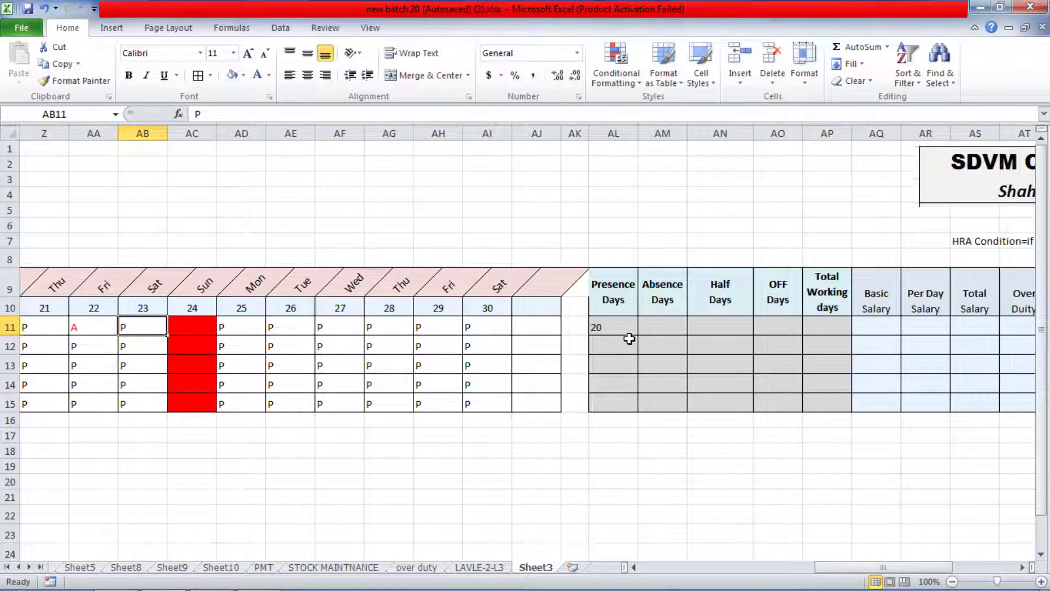
{"action": "left_click", "coordinate": [394, 327]}
{"action": "type", "text": "A"}
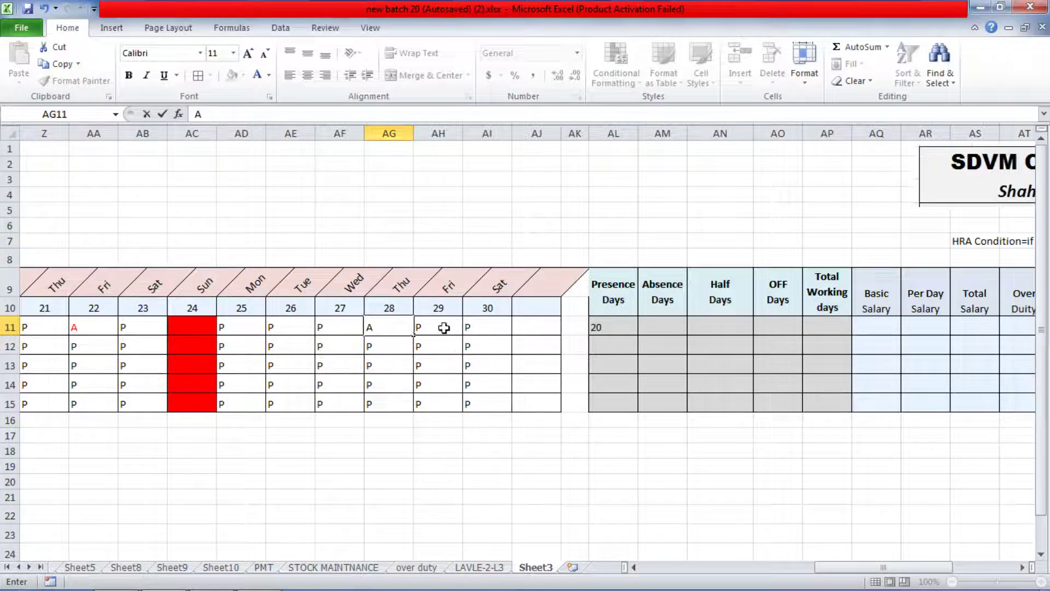
{"action": "left_click", "coordinate": [470, 327]}
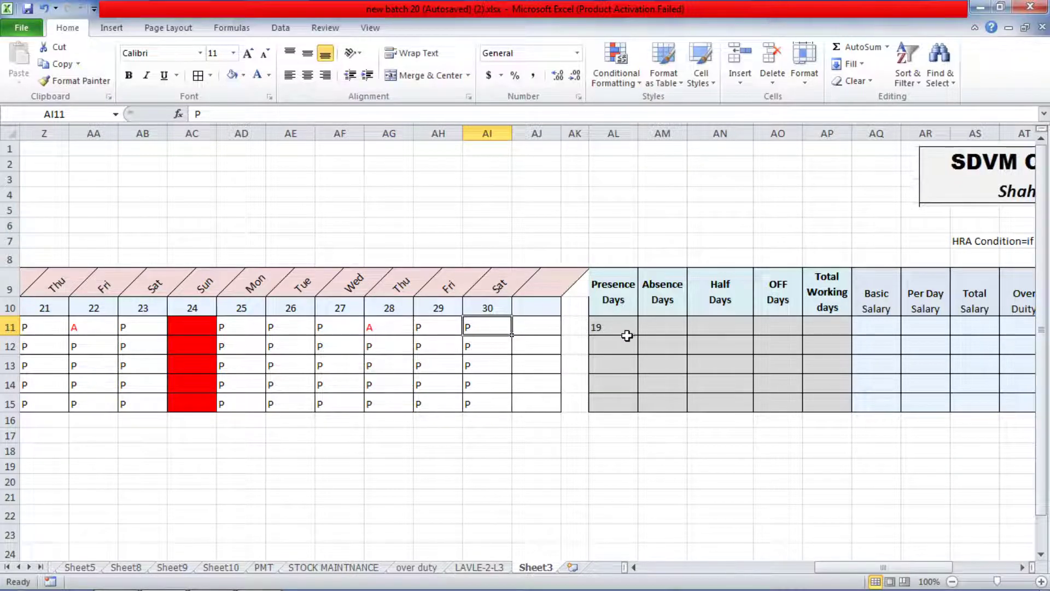
{"action": "left_click", "coordinate": [300, 326]}
{"action": "type", "text": "H"}
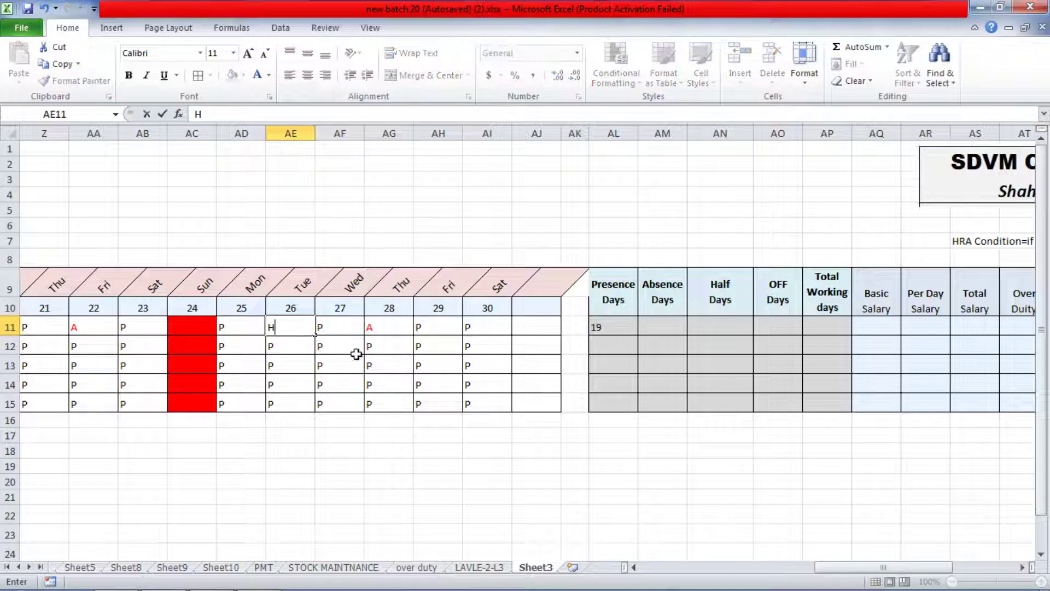
{"action": "left_click", "coordinate": [447, 332]}
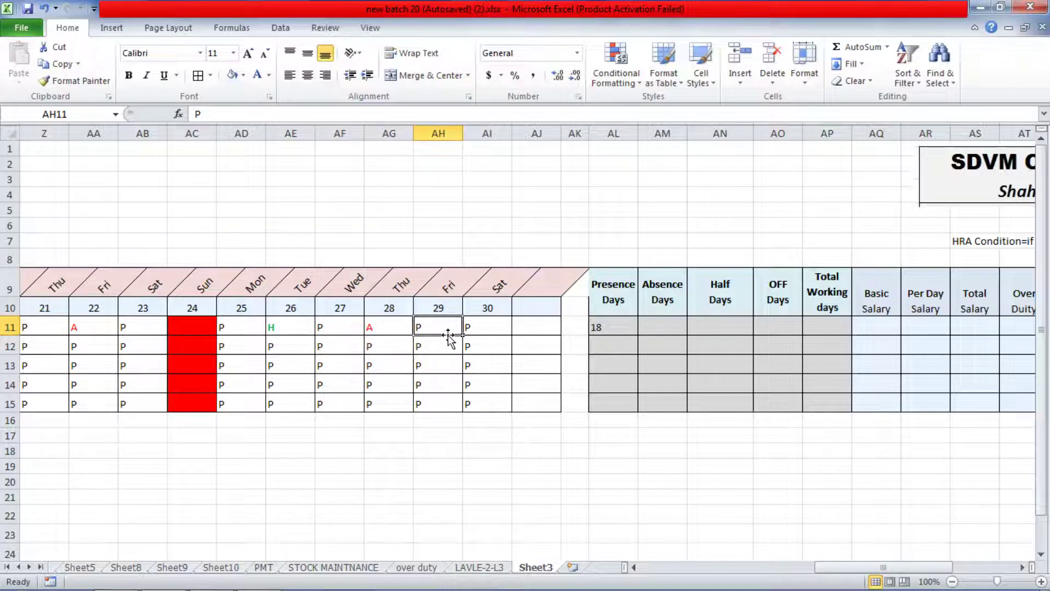
Center the first employee's Presence Days value in cell AL11.
{"action": "left_click", "coordinate": [624, 326]}
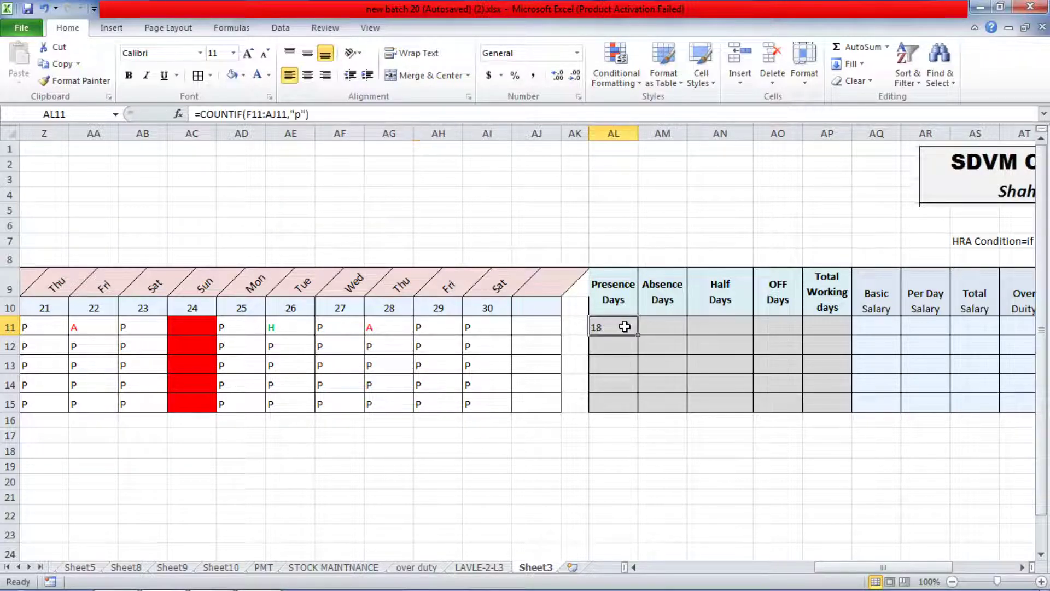
{"action": "left_click", "coordinate": [307, 75]}
{"action": "left_click", "coordinate": [615, 350]}
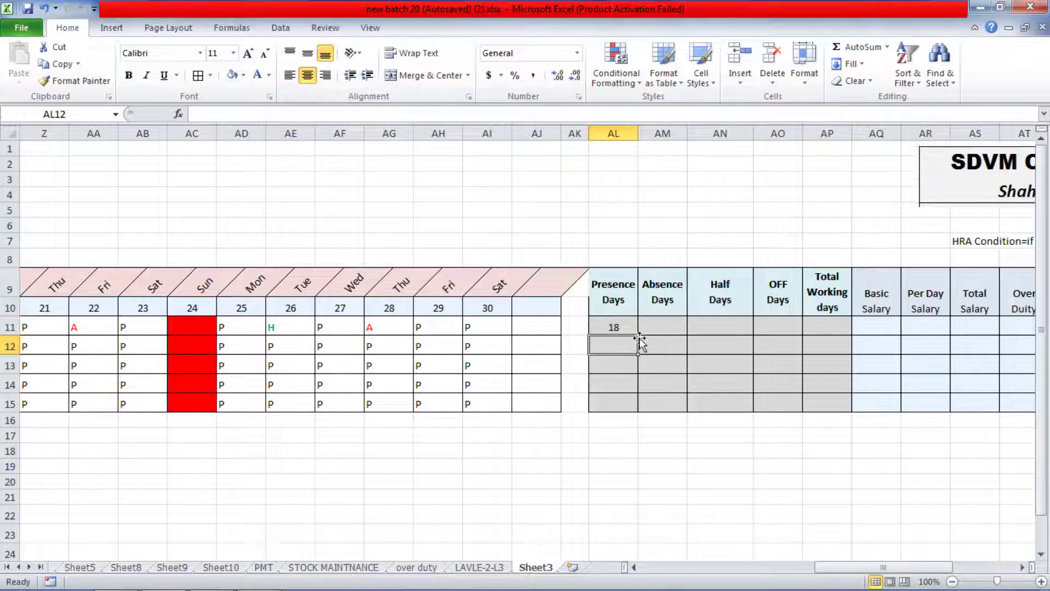
{"action": "type", "text": "="}
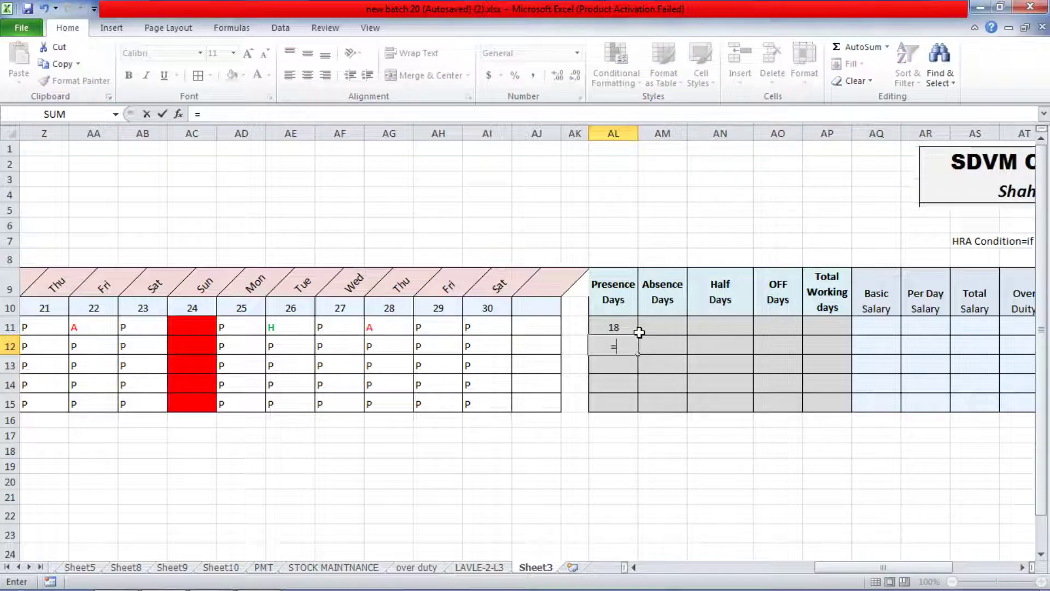
{"action": "key", "text": "BackSpace"}
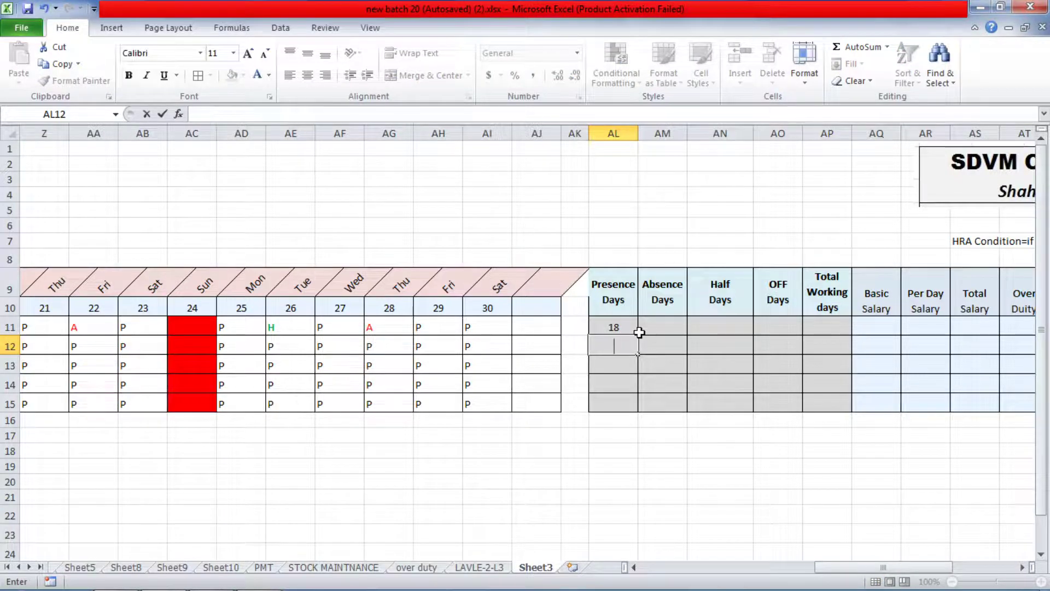
{"action": "left_click", "coordinate": [621, 362]}
Left-align cell AL12 and start a COUNTIF formula in it for the second employee's Presence Days.
{"action": "left_click", "coordinate": [617, 337]}
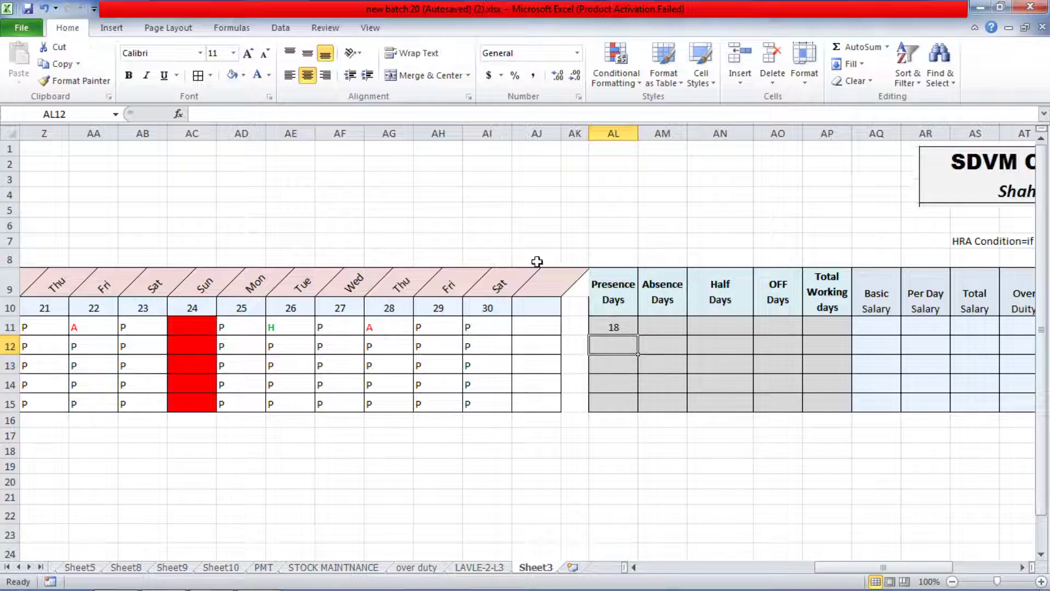
{"action": "left_click", "coordinate": [285, 74]}
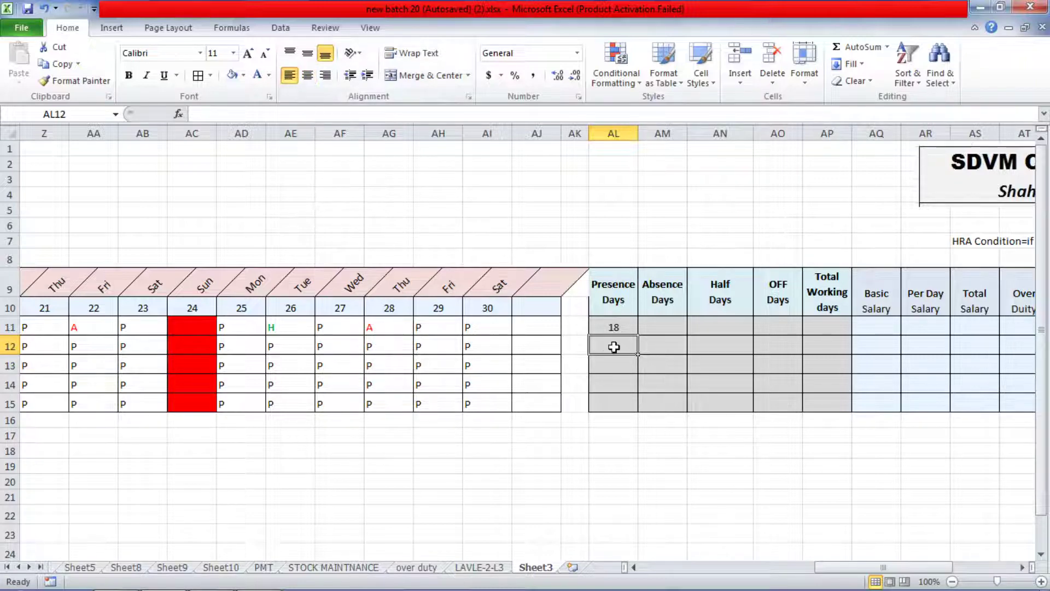
{"action": "type", "text": "="}
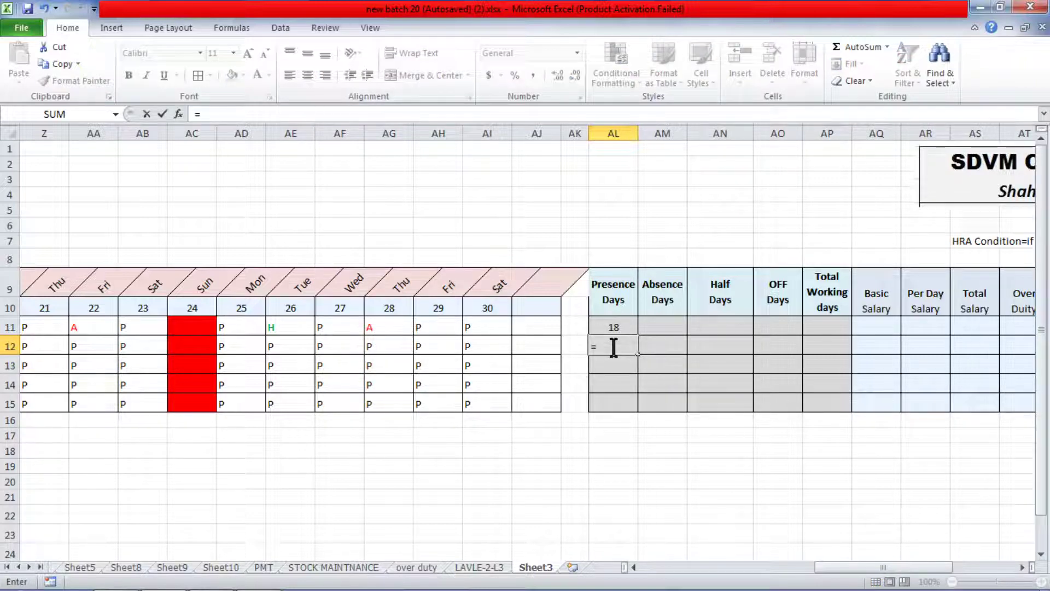
{"action": "type", "text": "COUN"}
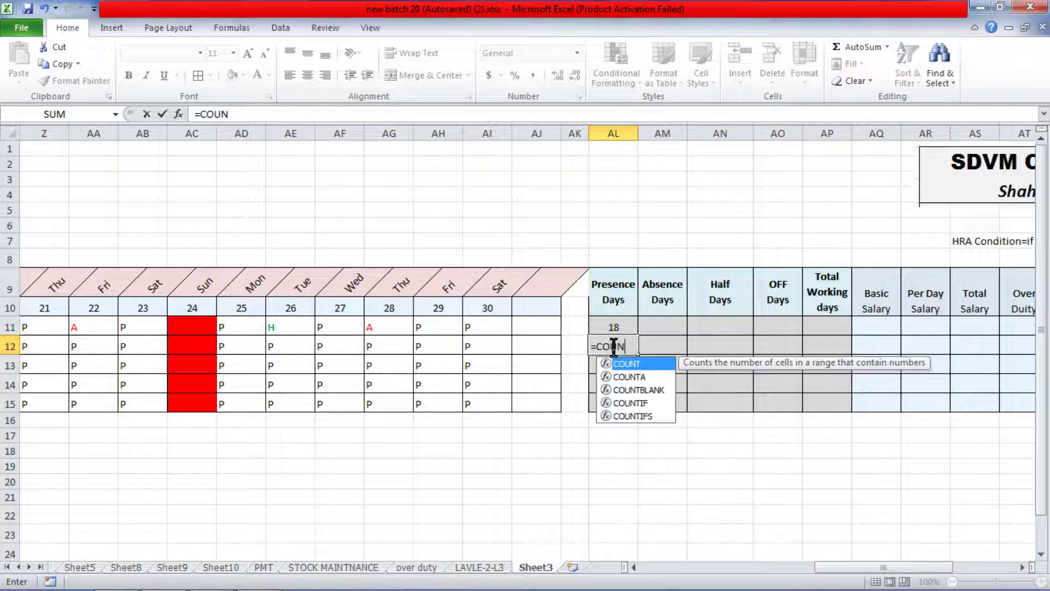
{"action": "key", "text": "Down"}
{"action": "key", "text": "Down"}
{"action": "key", "text": "Down"}
{"action": "key", "text": "Tab"}
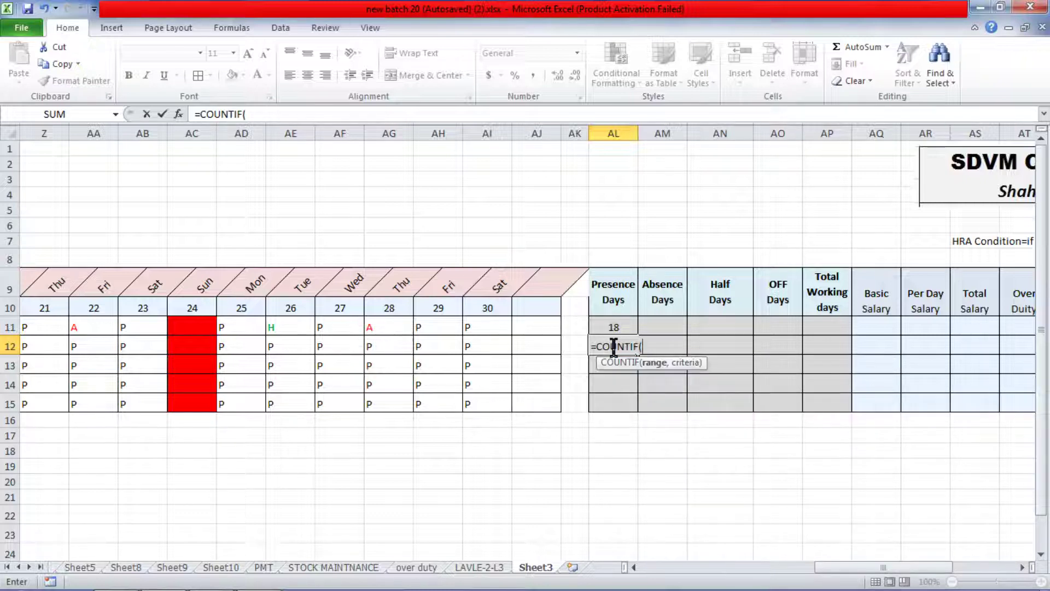
Select the second employee's attendance cells F12:AJ12 as the COUNTIF range.
{"action": "left_click", "coordinate": [535, 346]}
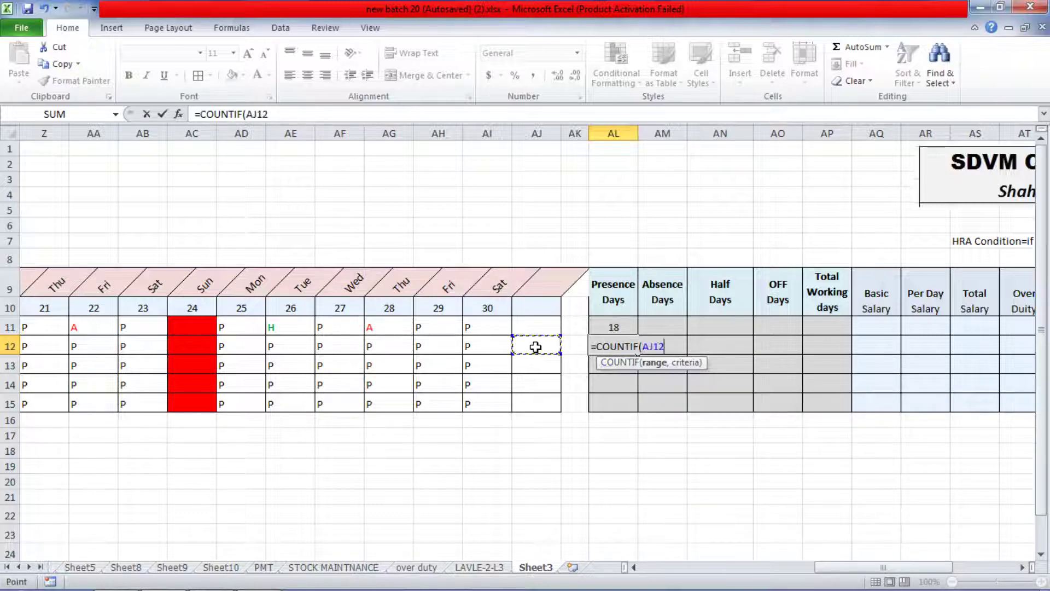
{"action": "left_click_drag", "start_coordinate": [535, 346], "coordinate": [322, 347]}
{"action": "key", "text": "shift+Left"}
{"action": "key", "text": "shift+Left"}
{"action": "key", "text": "shift+Left"}
{"action": "key", "text": "shift+Left"}
{"action": "key", "text": "shift+Left"}
{"action": "key", "text": "shift+Left"}
{"action": "key", "text": "shift+Left"}
{"action": "key", "text": "shift+Left"}
{"action": "key", "text": "shift+Left"}
{"action": "key", "text": "shift+Left"}
{"action": "key", "text": "shift+Left"}
{"action": "key", "text": "shift+Left"}
{"action": "key", "text": "shift+Left"}
{"action": "key", "text": "shift+Left"}
{"action": "key", "text": "shift+Left"}
{"action": "key", "text": "shift+Left"}
{"action": "key", "text": "shift+Left"}
{"action": "key", "text": "shift+Left"}
{"action": "key", "text": "shift+Left"}
{"action": "key", "text": "shift+Left"}
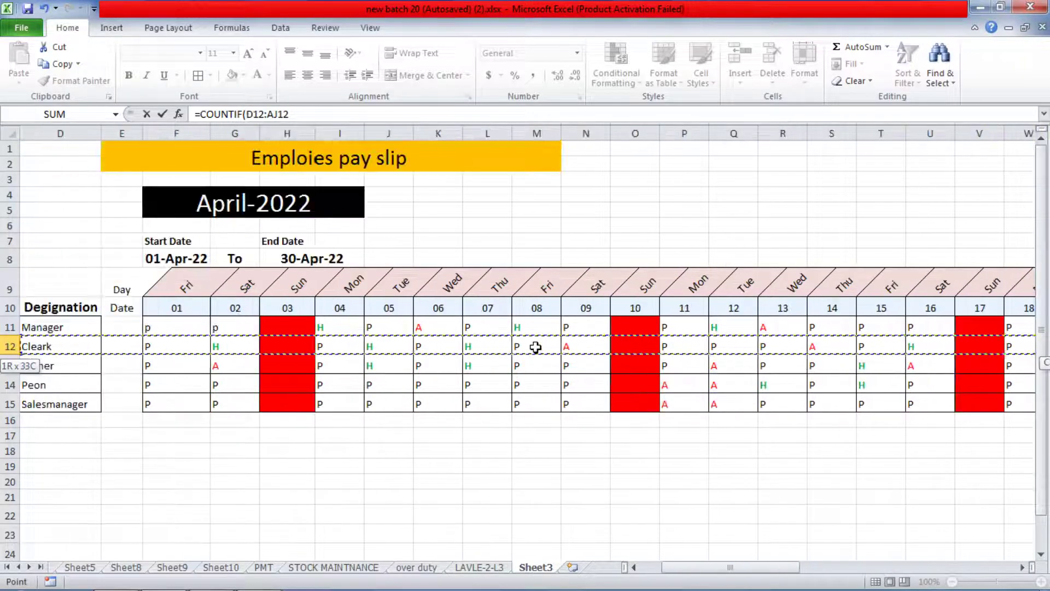
{"action": "key", "text": "shift+Right"}
{"action": "key", "text": "shift+Right"}
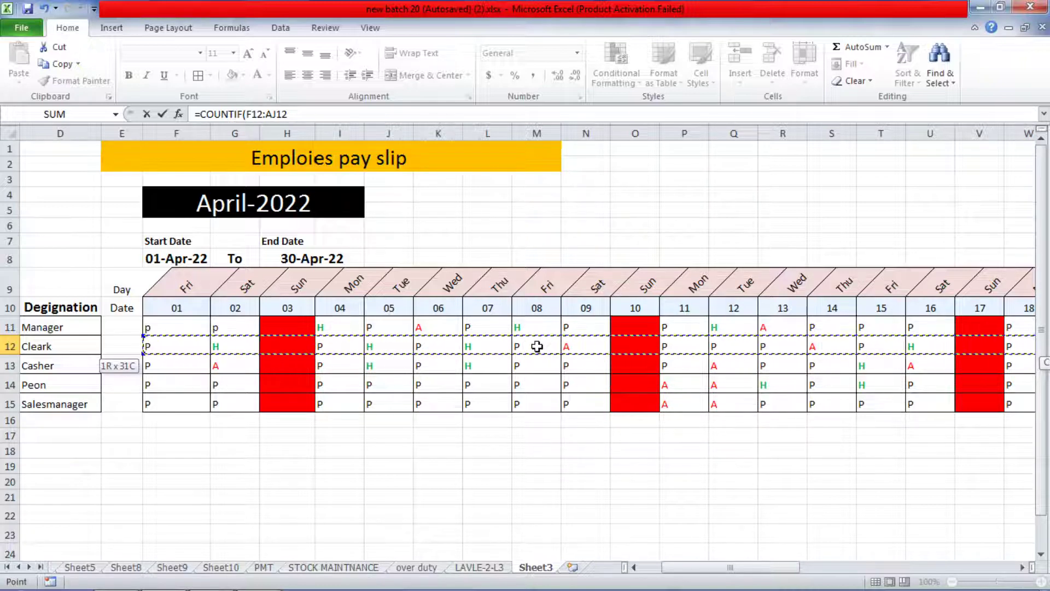
Try to complete the COUNTIF formula in AL12 with the criterion "P", rejecting the proposed formula correction.
{"action": "type", "text": ","}
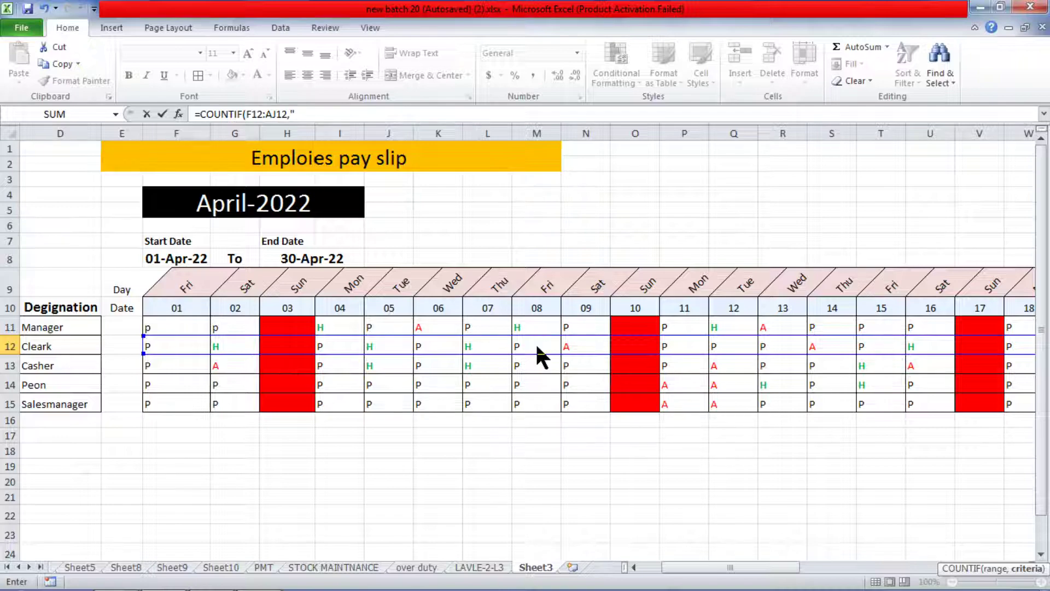
{"action": "key", "text": "Return"}
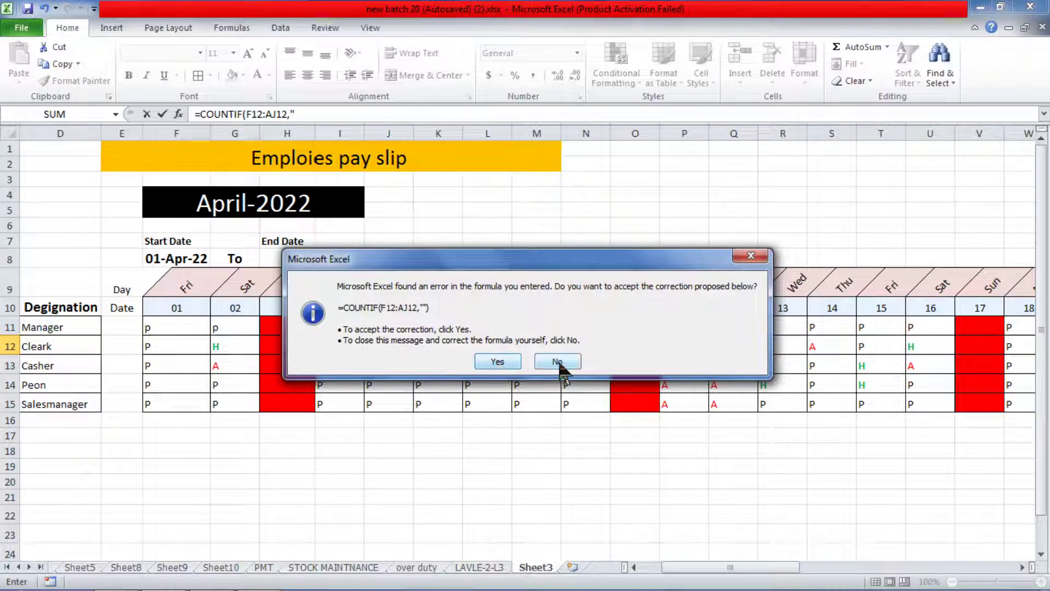
{"action": "left_click", "coordinate": [557, 362]}
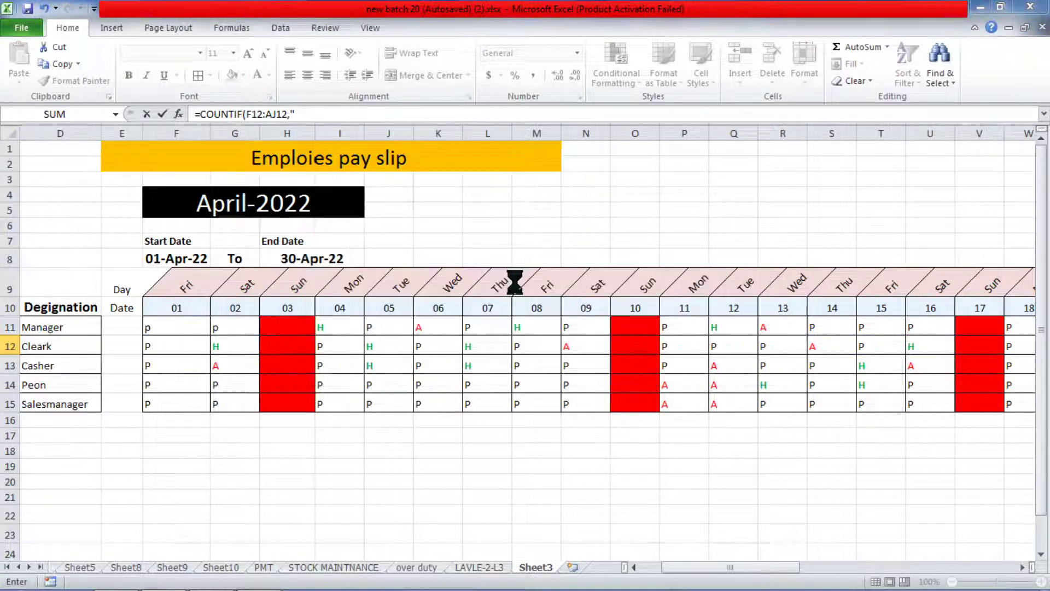
{"action": "left_click", "coordinate": [514, 359]}
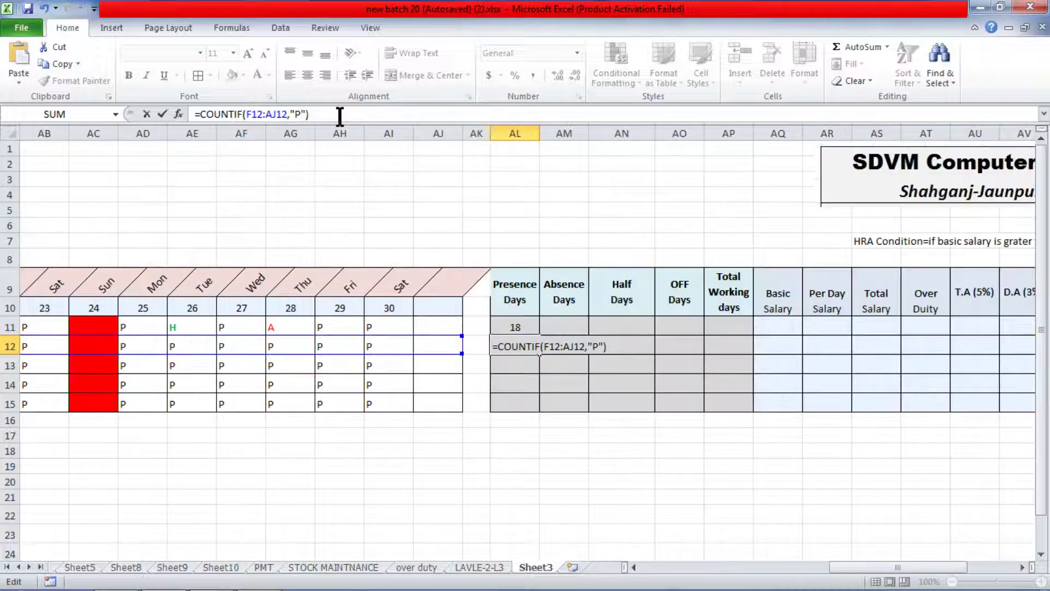
Cut the range and criterion out of the AL12 formula and cancel the formula edit.
{"action": "right_click", "coordinate": [599, 354]}
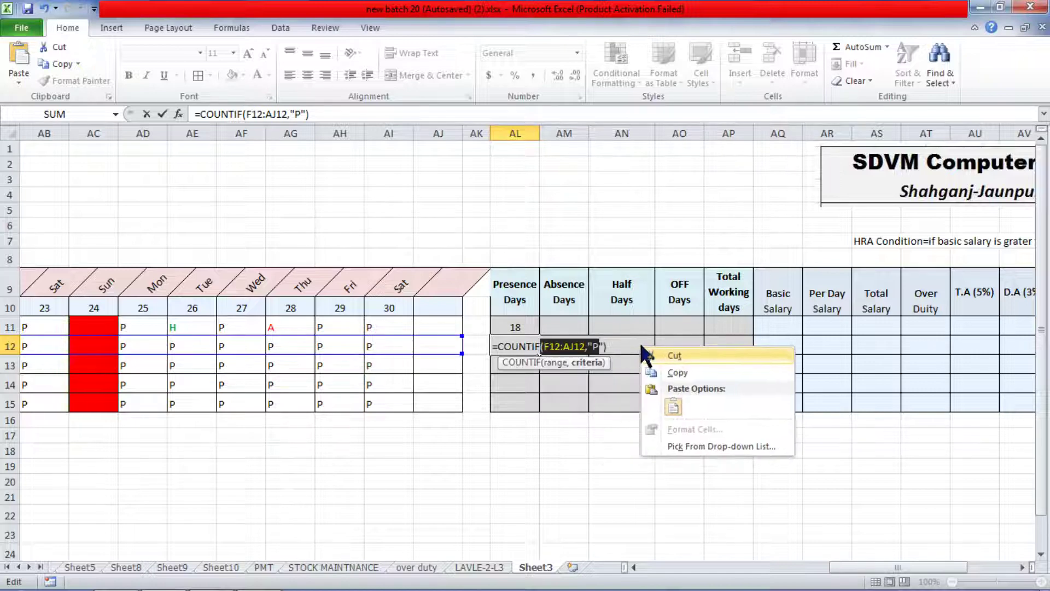
{"action": "left_click", "coordinate": [635, 362]}
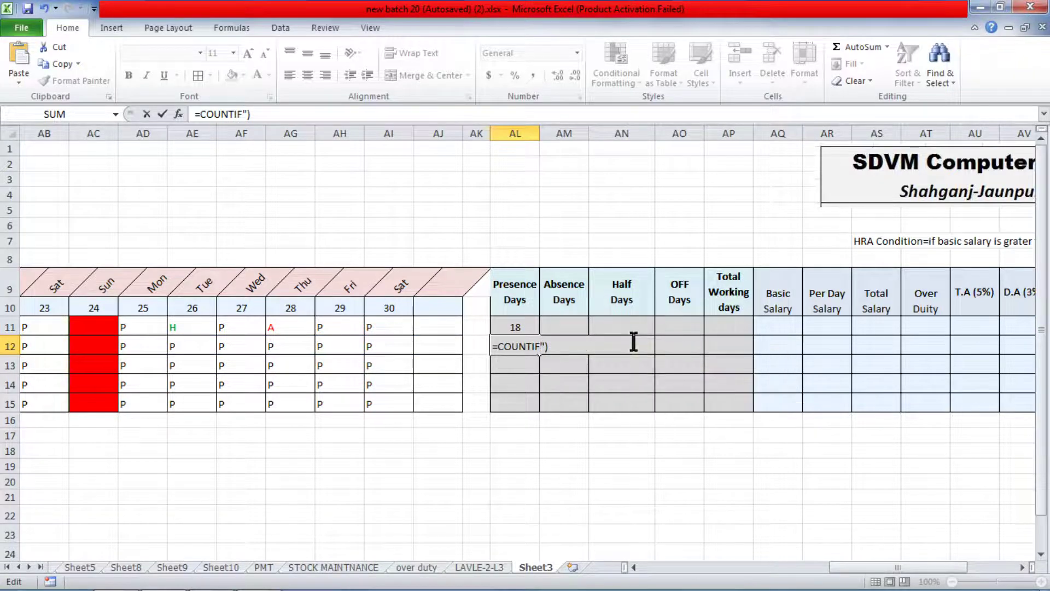
{"action": "key", "text": "Escape"}
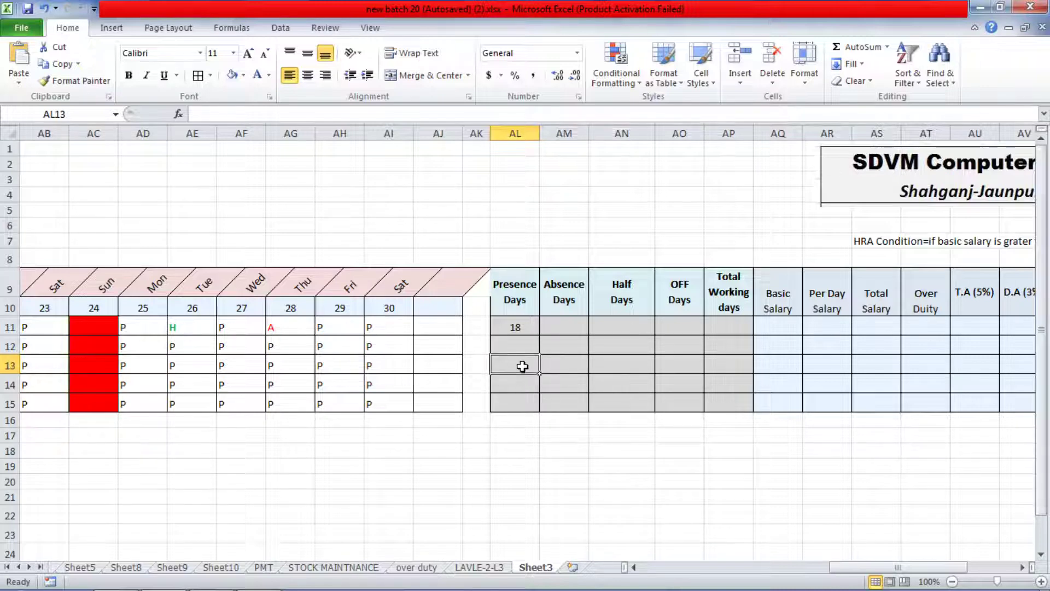
Enter =COUNT in cell AL12, the second employee's Presence Days cell.
{"action": "type", "text": "="}
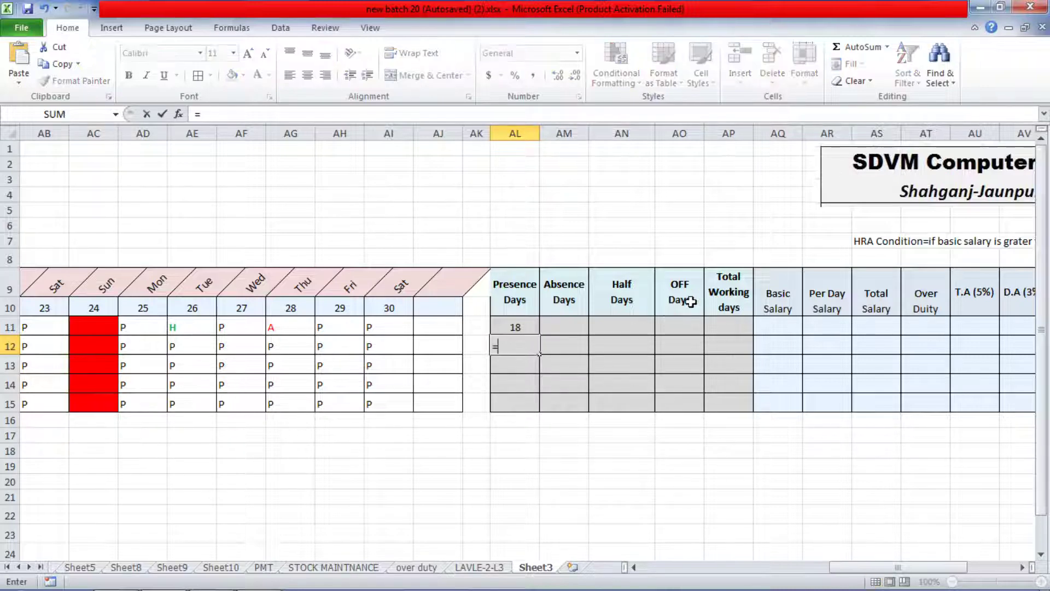
{"action": "type", "text": "COUNT"}
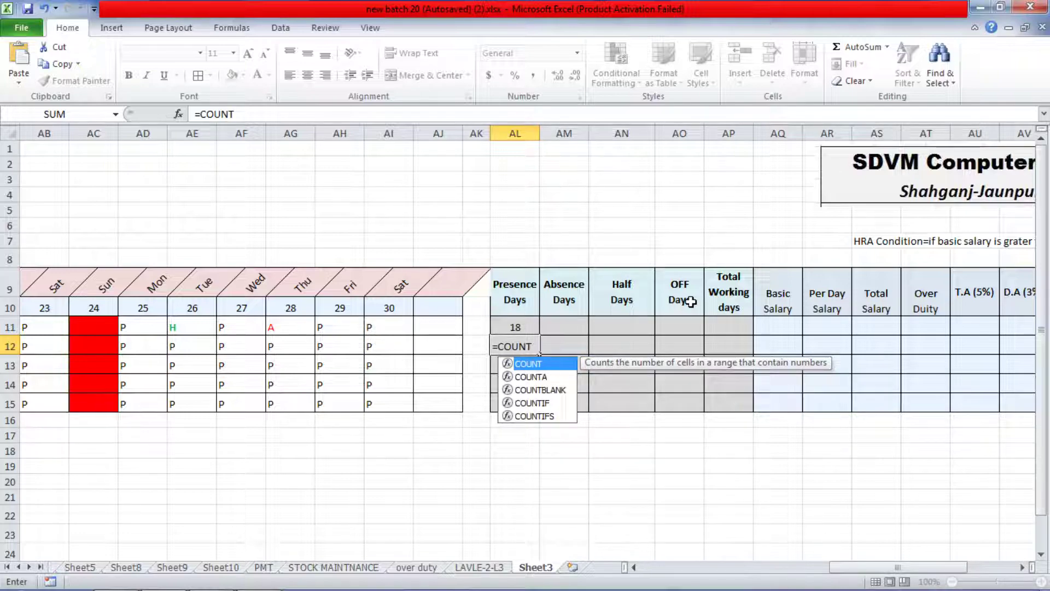
{"action": "right_click", "coordinate": [691, 302]}
{"action": "right_click", "coordinate": [541, 353]}
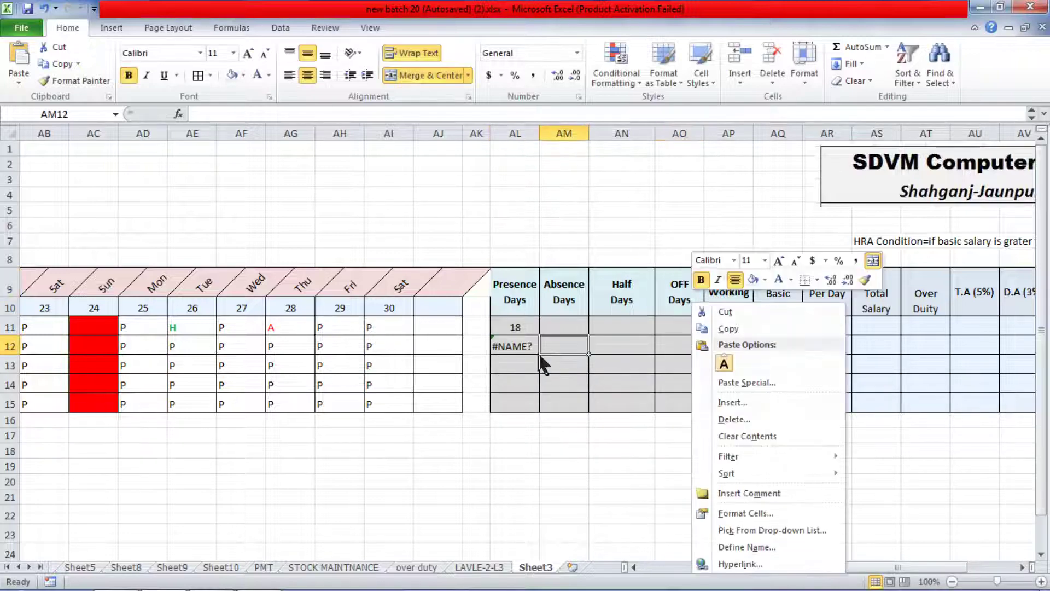
{"action": "right_click", "coordinate": [534, 352]}
{"action": "right_click", "coordinate": [524, 348]}
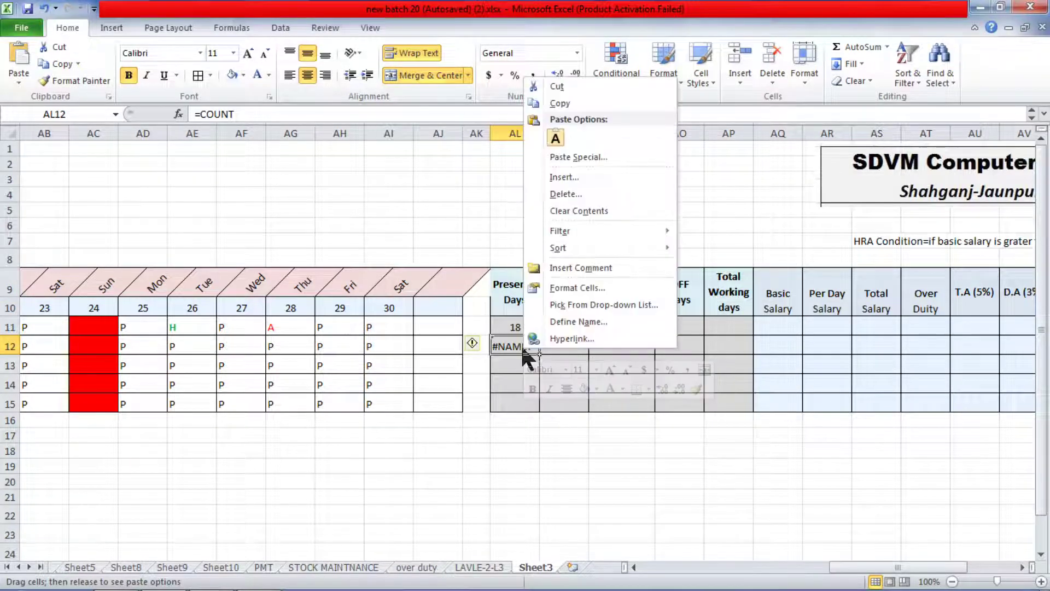
{"action": "right_click", "coordinate": [642, 300]}
{"action": "right_click", "coordinate": [642, 295]}
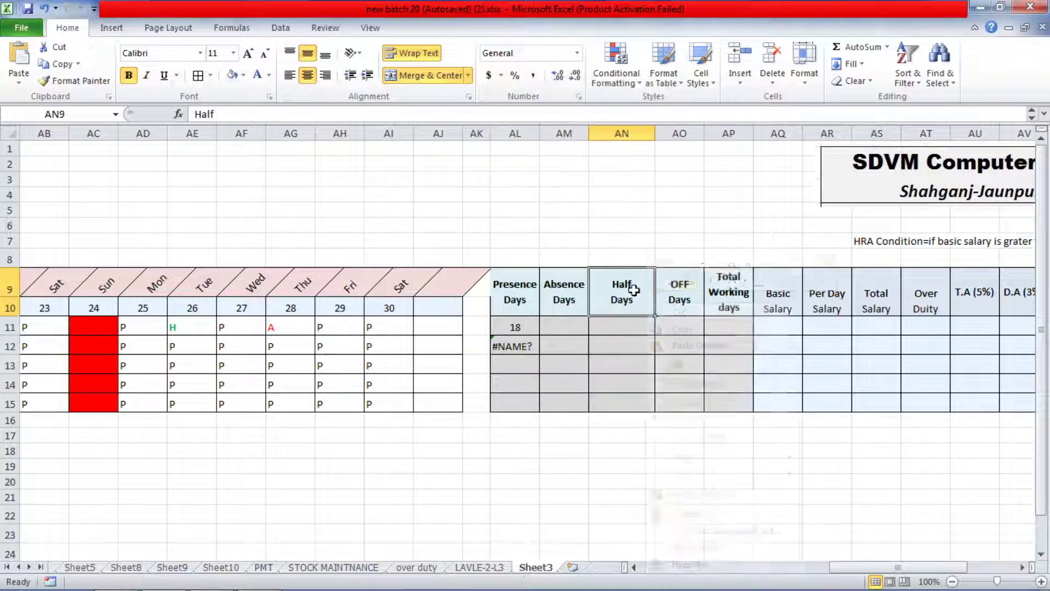
Clear the faulty =COUNT entry from AL12, the second employee's Presence Days cell.
{"action": "right_click", "coordinate": [587, 343]}
{"action": "right_click", "coordinate": [577, 347]}
{"action": "right_click", "coordinate": [562, 348]}
{"action": "right_click", "coordinate": [553, 348]}
{"action": "right_click", "coordinate": [538, 349]}
{"action": "right_click", "coordinate": [523, 347]}
{"action": "left_click", "coordinate": [528, 351]}
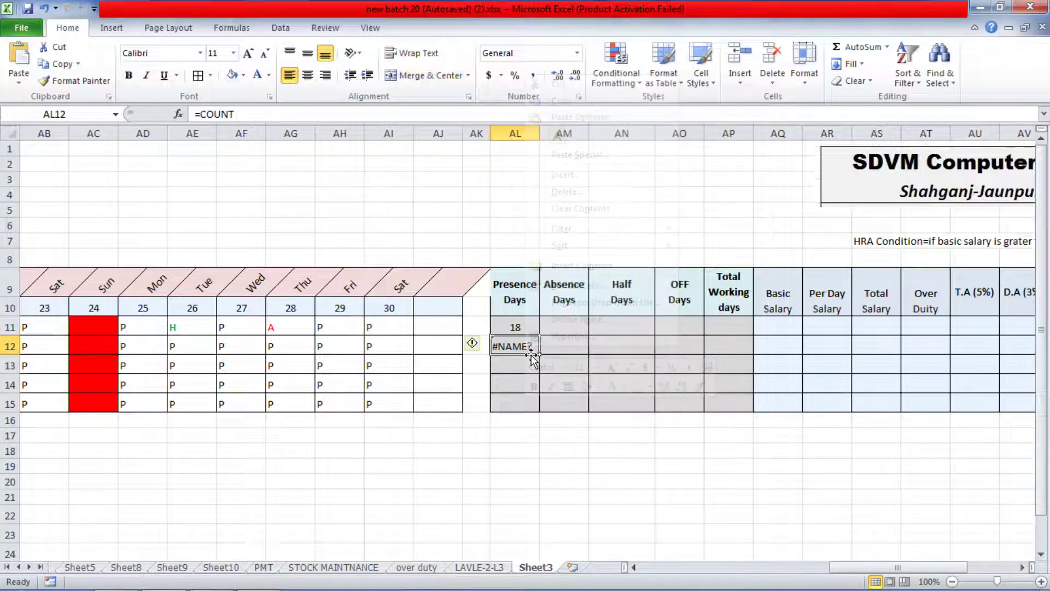
{"action": "left_click", "coordinate": [504, 408]}
{"action": "left_click", "coordinate": [533, 350]}
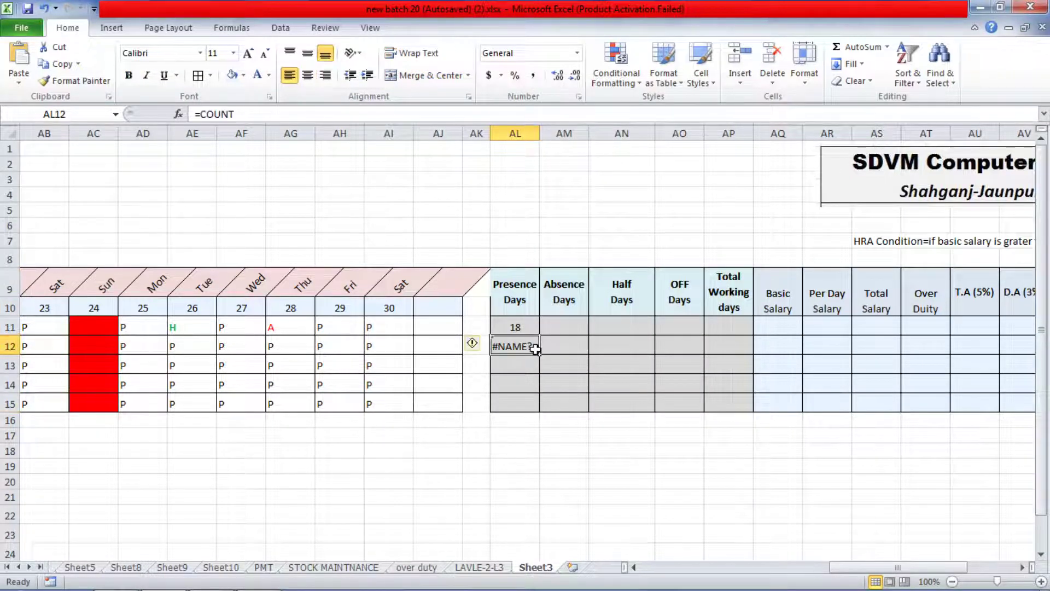
{"action": "key", "text": "Delete"}
{"action": "type", "text": "="}
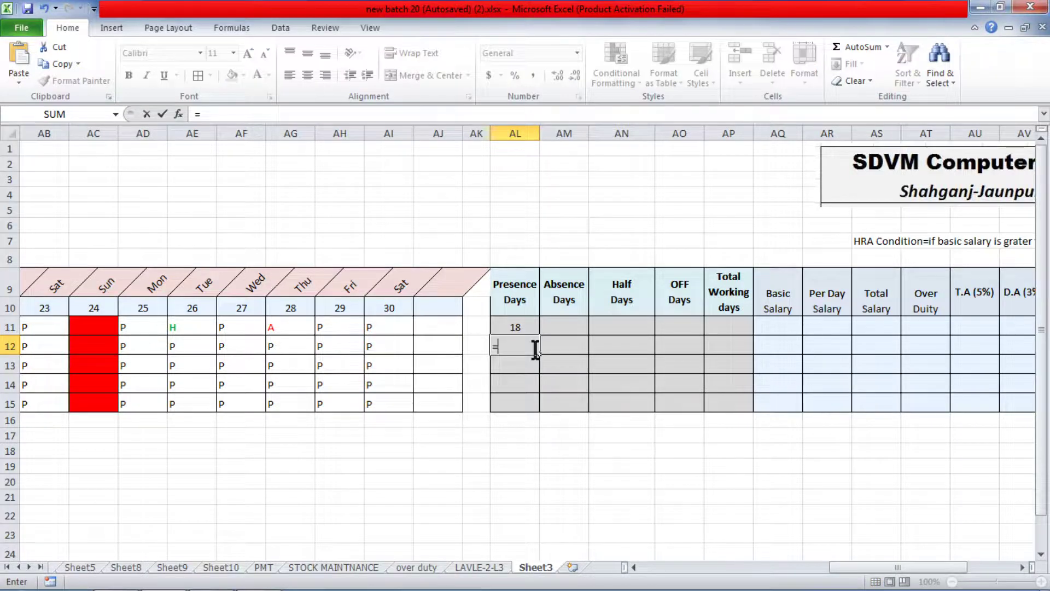
{"action": "type", "text": "COUN"}
{"action": "key", "text": "Return"}
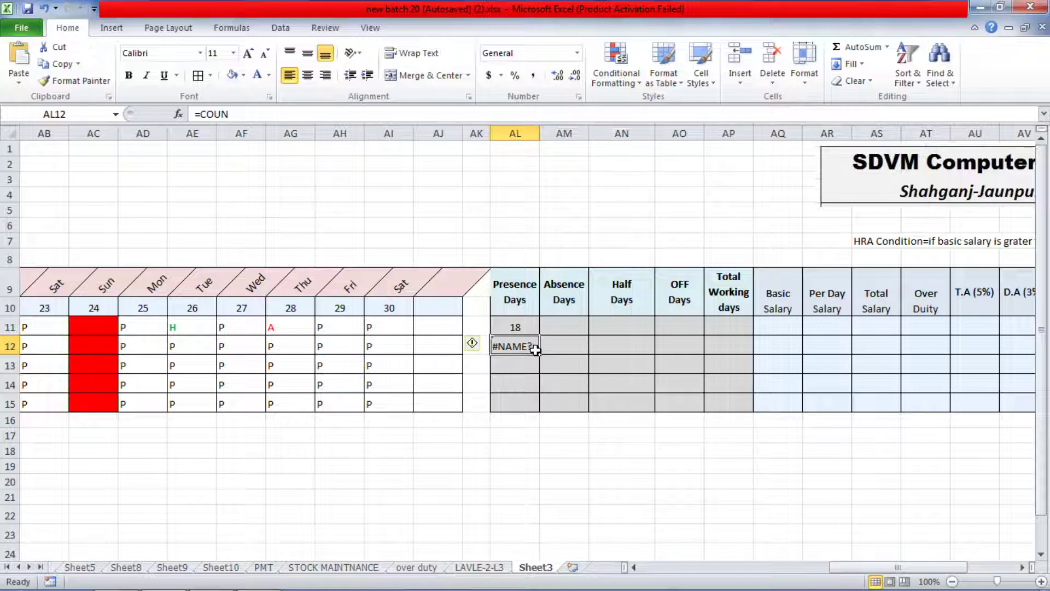
{"action": "key", "text": "Delete"}
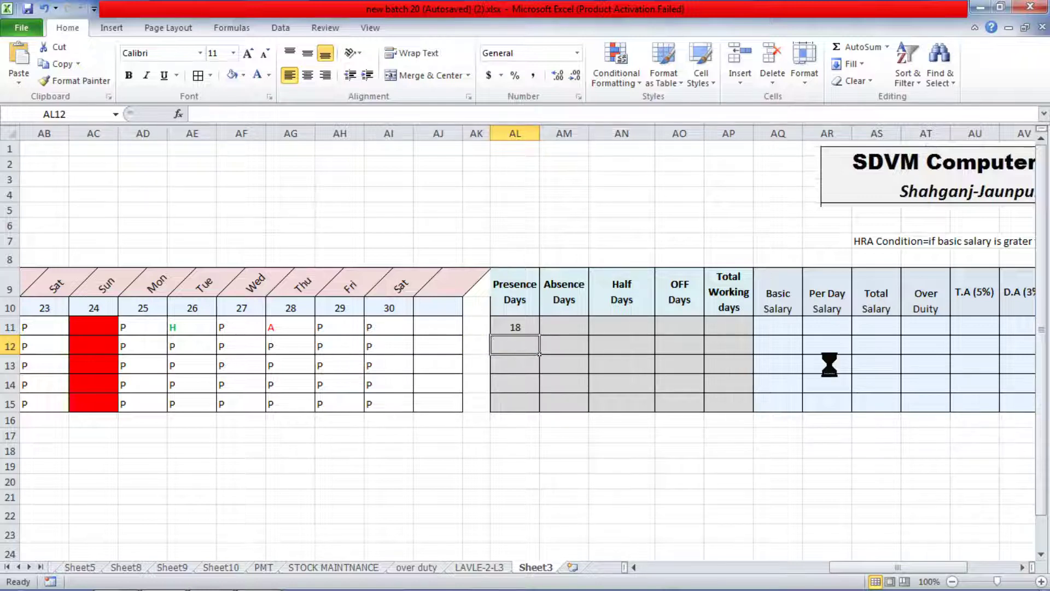
Start a COUNTIF formula in AL12, the second employee's Presence Days cell.
{"action": "type", "text": "="}
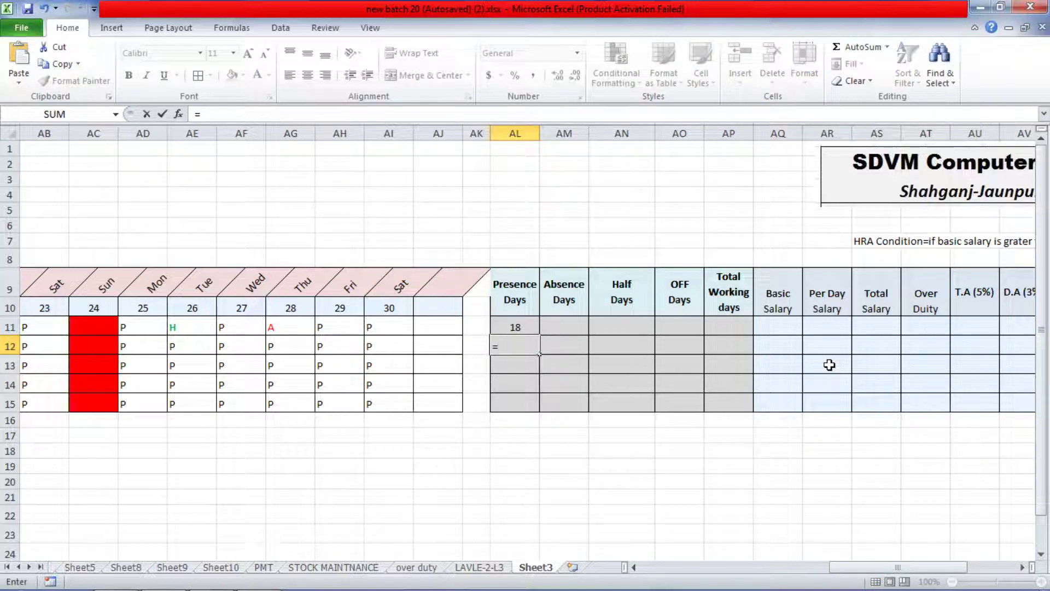
{"action": "type", "text": "COUNT"}
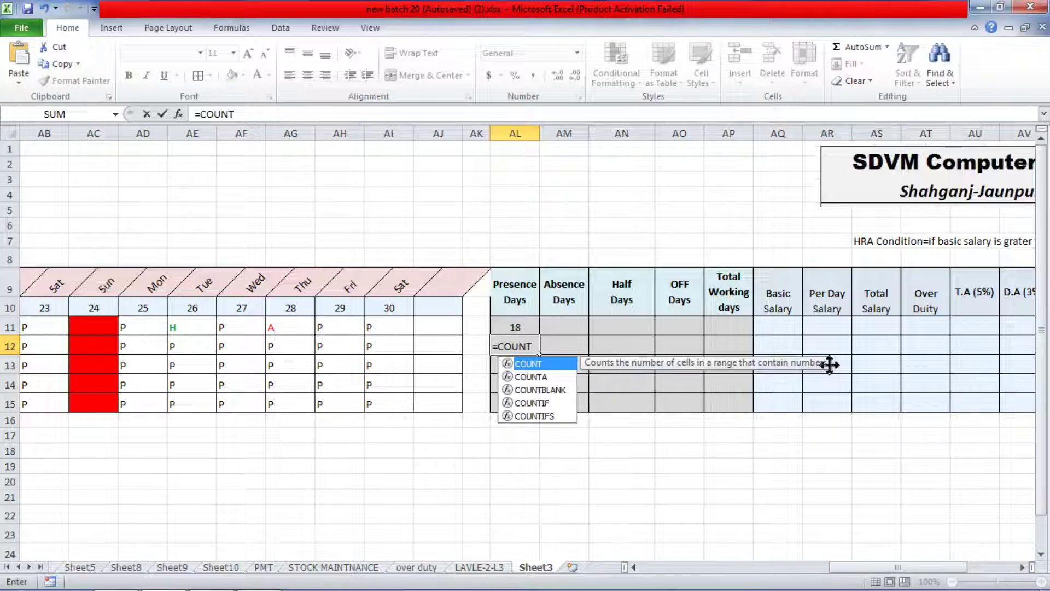
{"action": "left_click", "coordinate": [546, 404]}
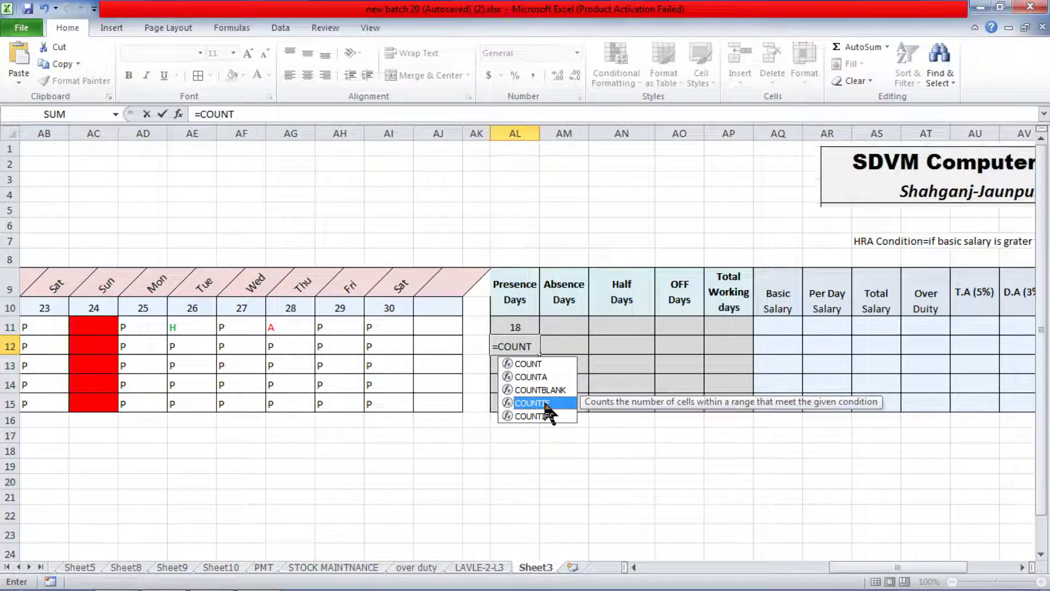
{"action": "double_click", "coordinate": [546, 404]}
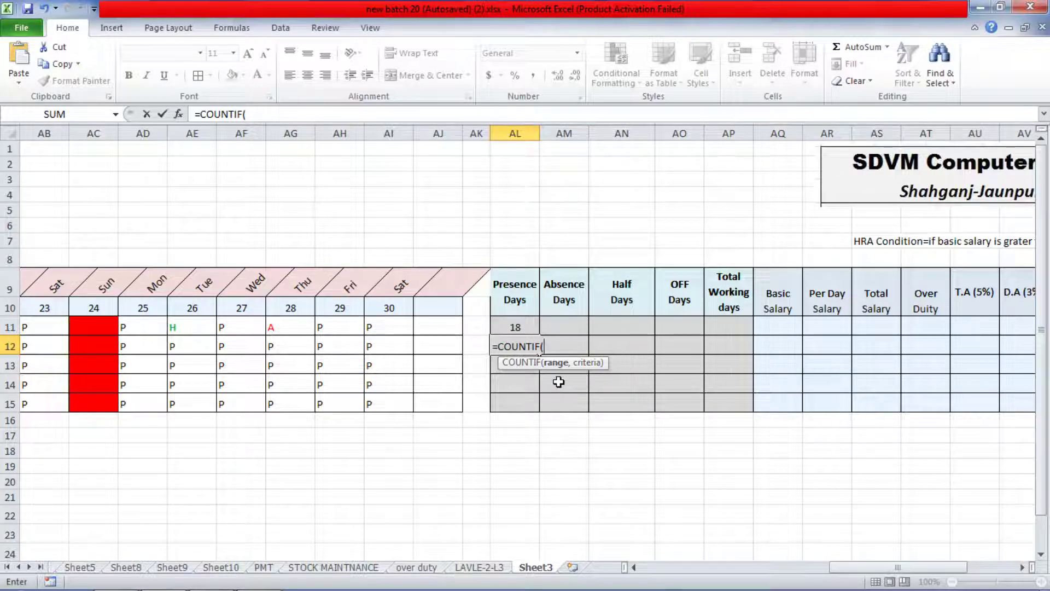
Set the second employee's attendance cells F12:AJ12 as the range of the COUNTIF formula in AL12.
{"action": "left_click", "coordinate": [442, 348]}
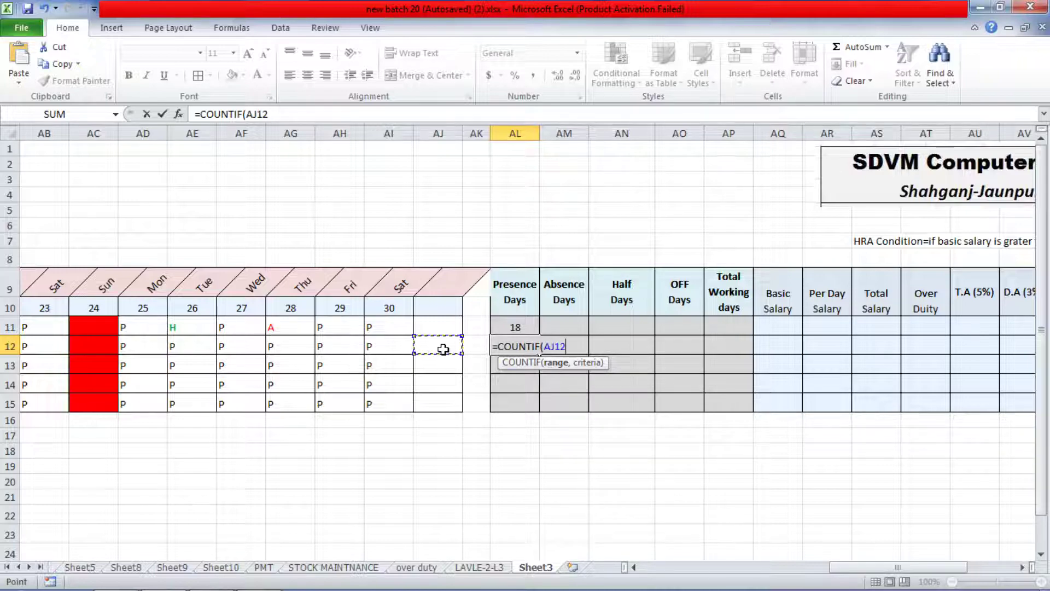
{"action": "key", "text": "shift+Left"}
{"action": "key", "text": "shift+Left"}
{"action": "key", "text": "shift+Left"}
{"action": "key", "text": "shift+Left"}
{"action": "key", "text": "shift+Left"}
{"action": "key", "text": "shift+Left"}
{"action": "key", "text": "shift+Left"}
{"action": "key", "text": "shift+Left"}
{"action": "key", "text": "shift+Left"}
{"action": "key", "text": "shift+Left"}
{"action": "key", "text": "shift+Left"}
{"action": "key", "text": "shift+Left"}
{"action": "key", "text": "shift+Left"}
{"action": "key", "text": "shift+Left"}
{"action": "key", "text": "shift+Left"}
{"action": "key", "text": "shift+Left"}
{"action": "key", "text": "shift+Left"}
{"action": "key", "text": "shift+Left"}
{"action": "key", "text": "shift+Left"}
{"action": "key", "text": "shift+Left"}
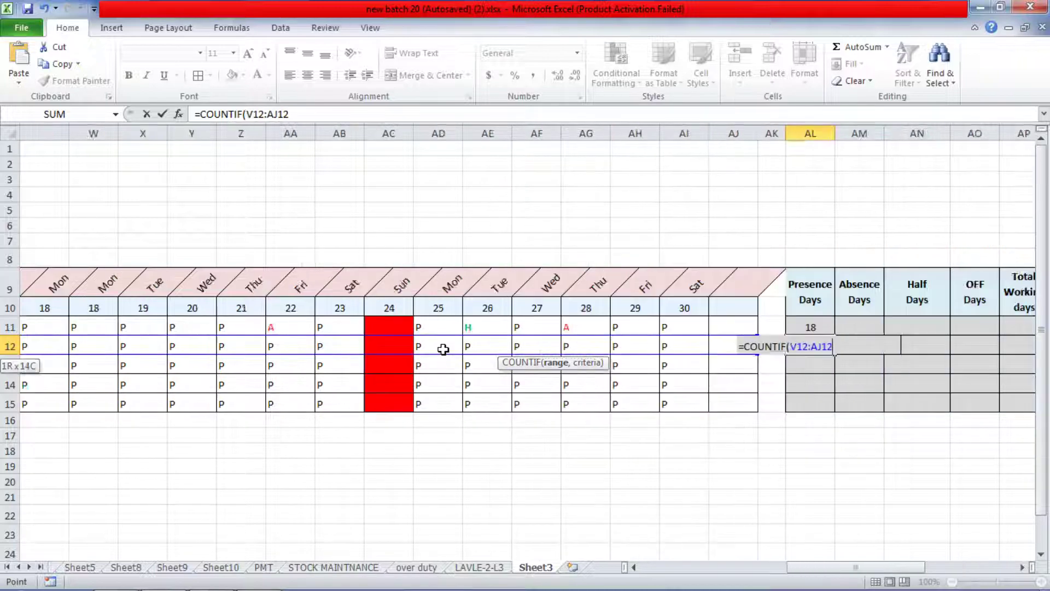
{"action": "key", "text": "shift+Left"}
{"action": "key", "text": "shift+Left"}
{"action": "key", "text": "shift+Left"}
{"action": "key", "text": "shift+Left"}
{"action": "key", "text": "shift+Left"}
{"action": "key", "text": "shift+Left"}
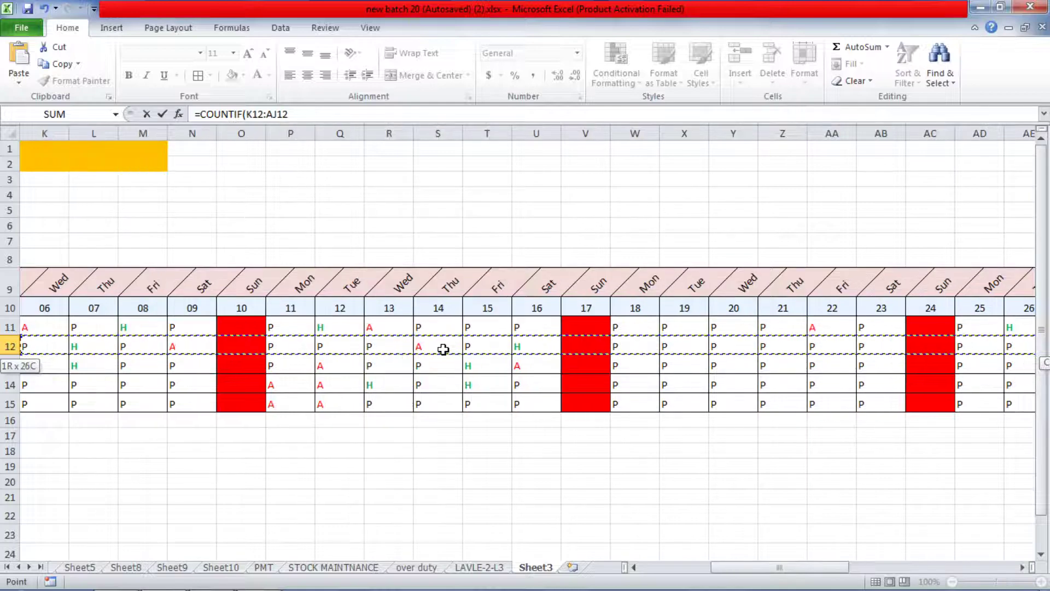
{"action": "key", "text": "shift+Left"}
{"action": "key", "text": "shift+Left"}
{"action": "key", "text": "shift+Left"}
{"action": "key", "text": "shift+Left"}
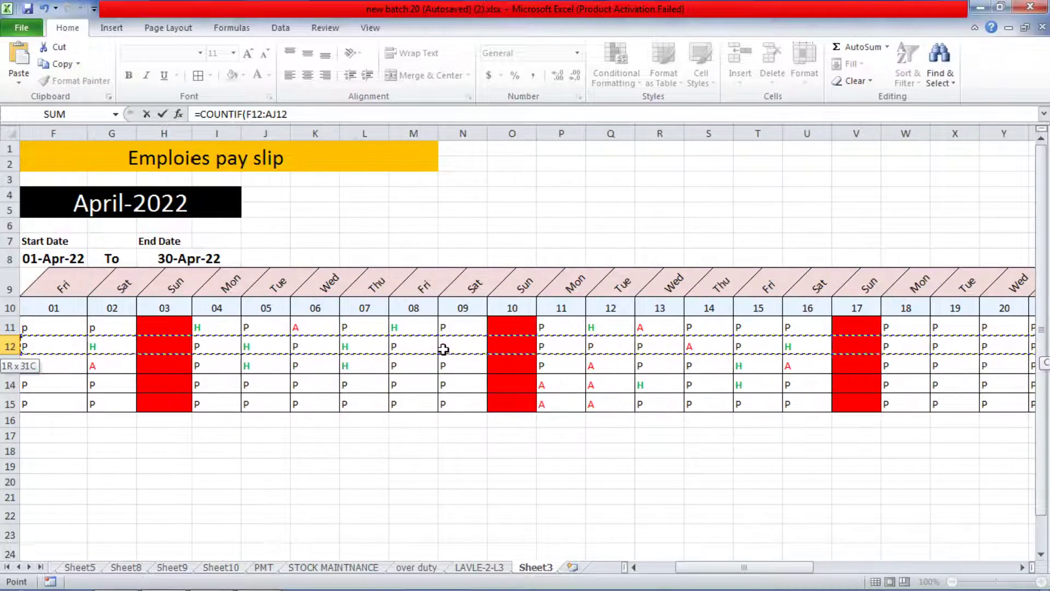
Complete the AL12 formula with the criterion "P" as =COUNTIF(F12:AJ12,"P") and enter it.
{"action": "left_click", "coordinate": [303, 116]}
{"action": "type", "text": ","}
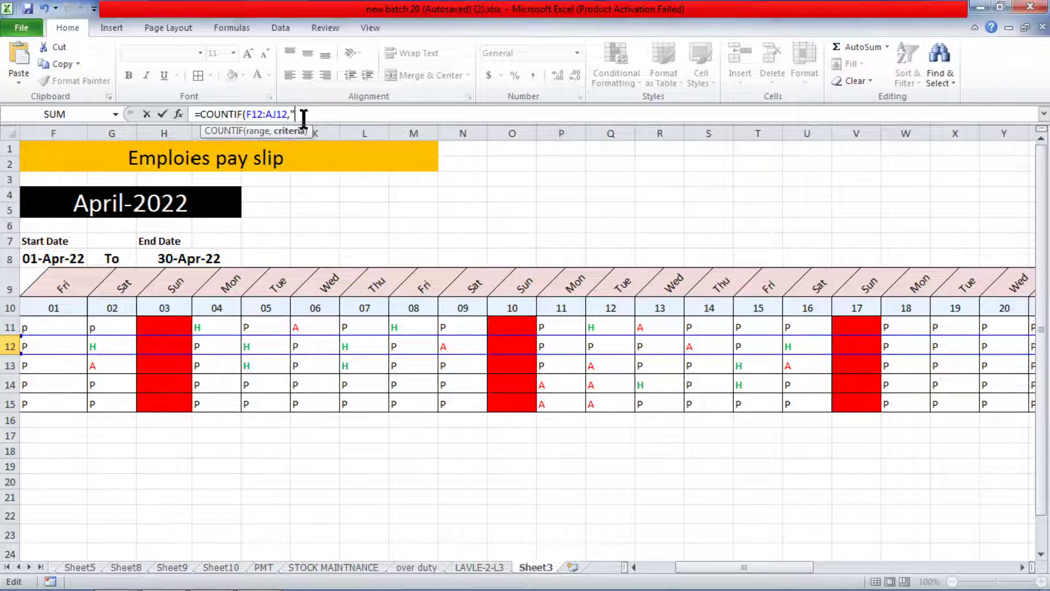
{"action": "type", "text": "\"P\""}
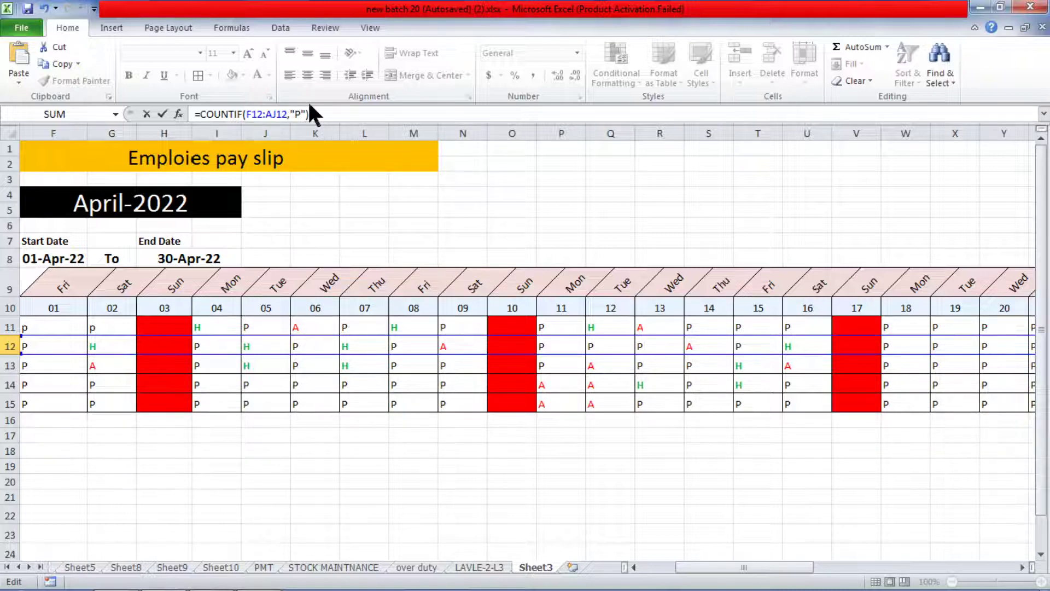
{"action": "key", "text": "Return"}
Center the Presence Days value in AL12 and fill its formula down through AL15.
{"action": "left_click_drag", "start_coordinate": [750, 563], "coordinate": [848, 560]}
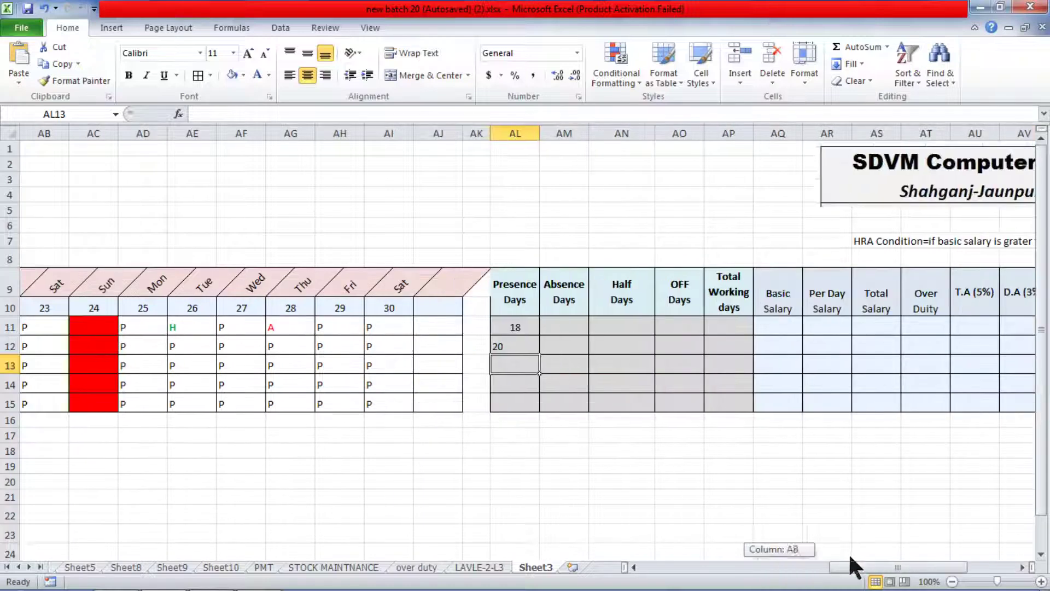
{"action": "left_click", "coordinate": [508, 347]}
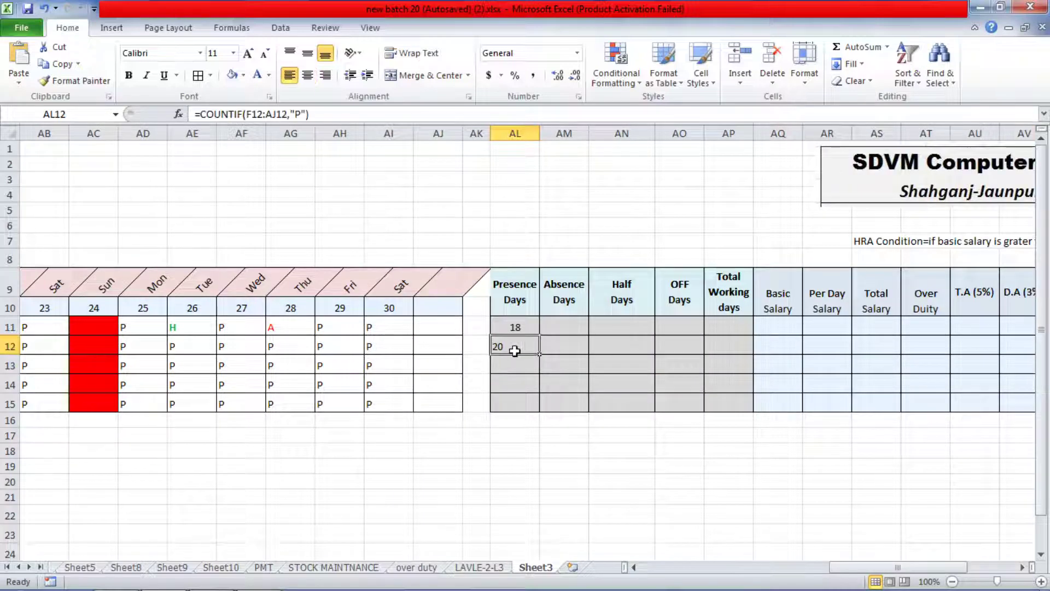
{"action": "left_click", "coordinate": [307, 75]}
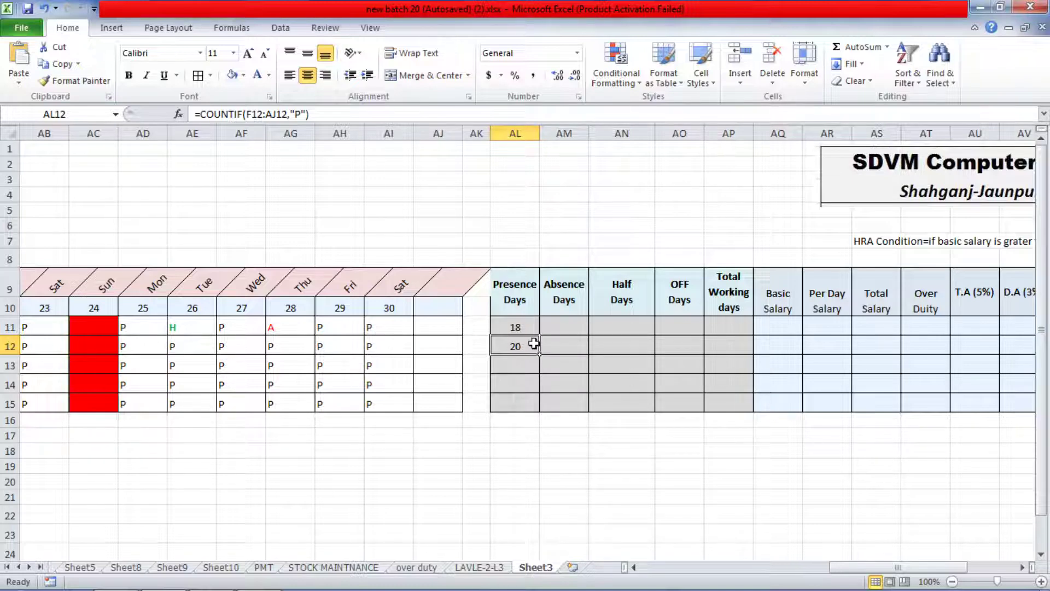
{"action": "left_click_drag", "start_coordinate": [540, 354], "coordinate": [543, 404]}
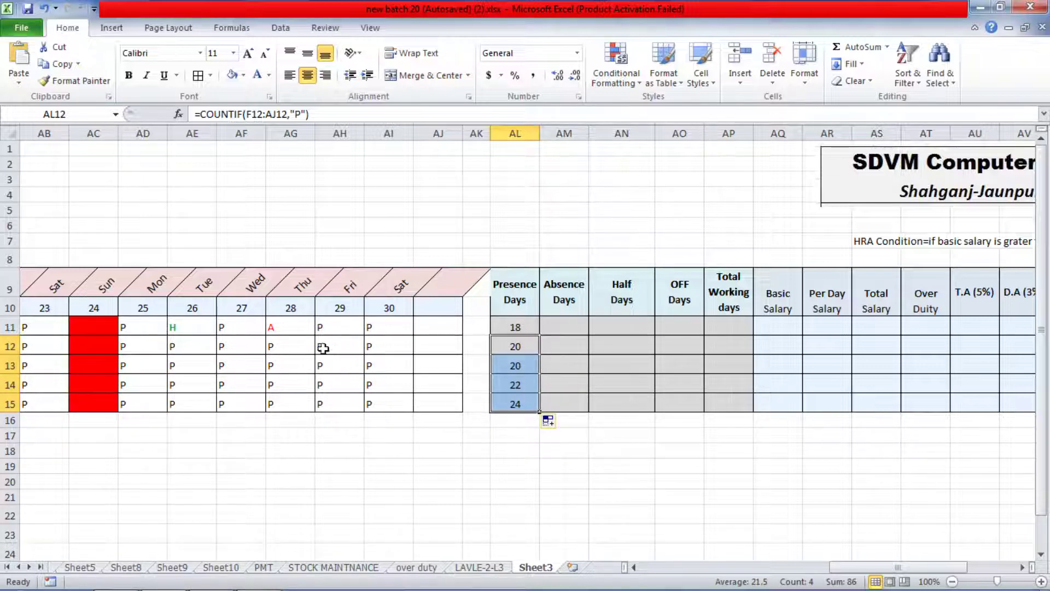
Mark the third and fourth employees absent with A on the 28th, in AG13 and AG14.
{"action": "left_click", "coordinate": [267, 367]}
{"action": "type", "text": "A"}
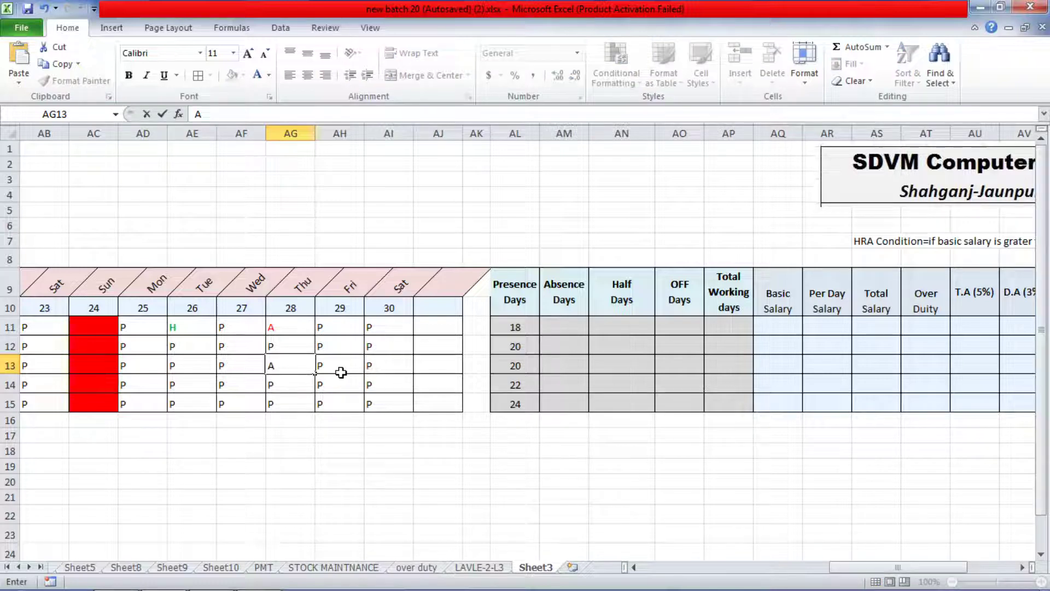
{"action": "key", "text": "Return"}
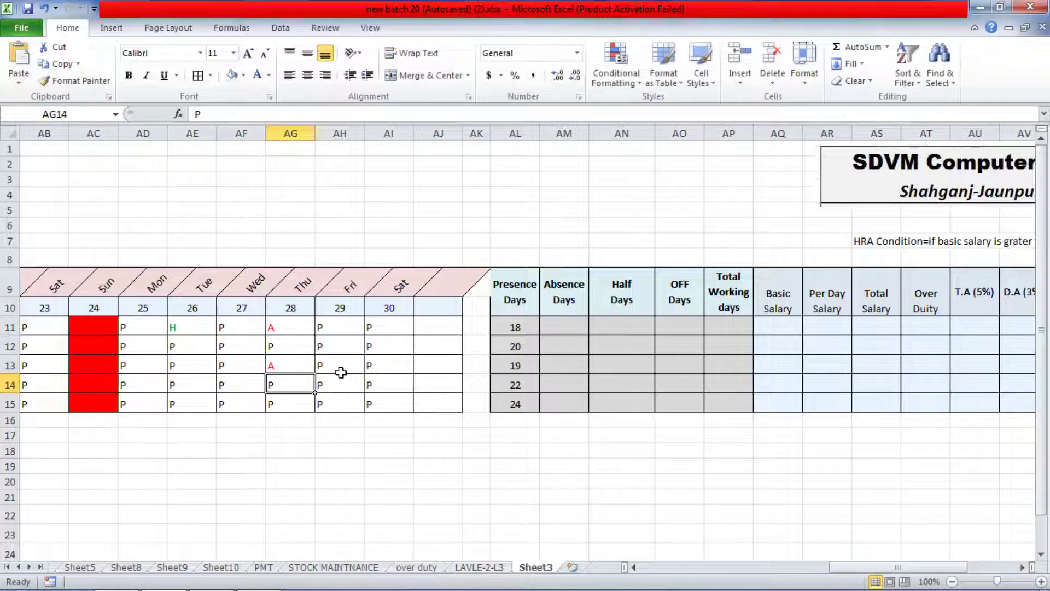
{"action": "type", "text": "A"}
{"action": "key", "text": "Return"}
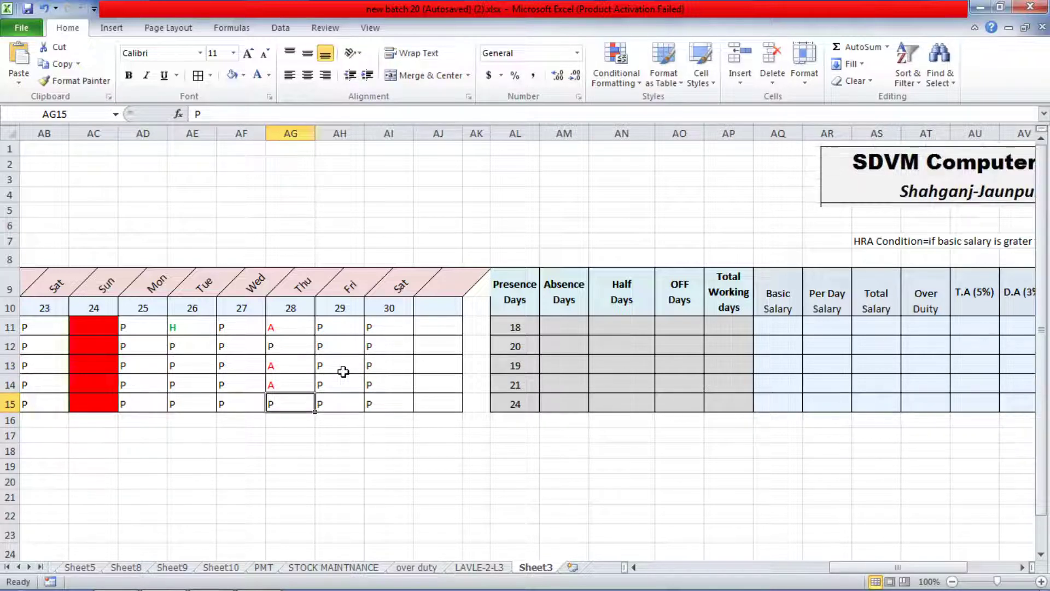
Mark a half day H on the 26th for the fifth and fourth employees, in AE15 and AE14.
{"action": "key", "text": "Left"}
{"action": "key", "text": "Left"}
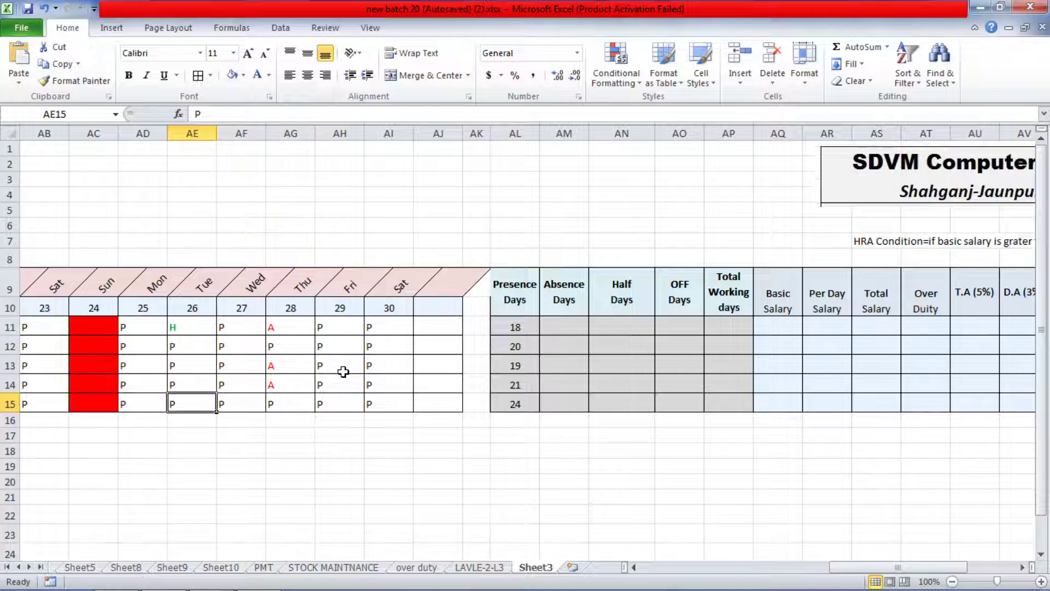
{"action": "type", "text": "H"}
{"action": "key", "text": "Up"}
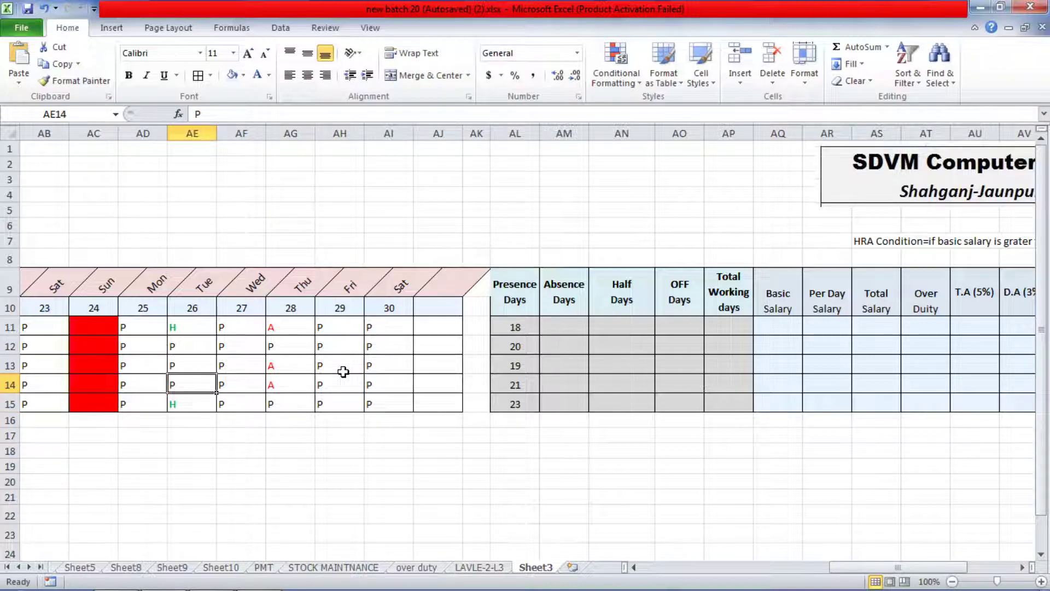
{"action": "type", "text": "H"}
{"action": "key", "text": "Up"}
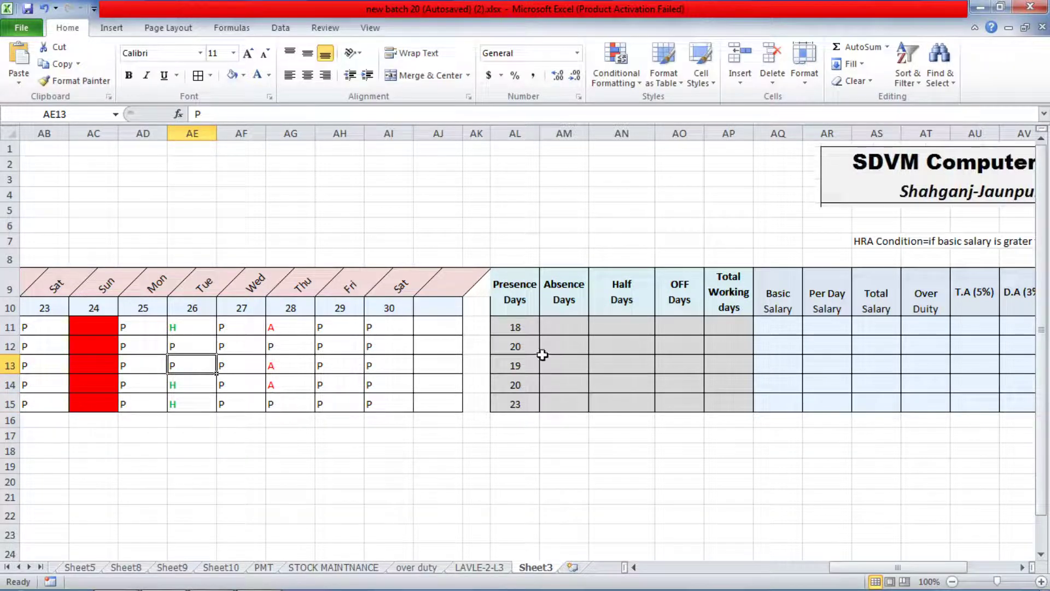
Start a COUNTIF formula in AM11, the first employee's Absence Days cell.
{"action": "left_click", "coordinate": [584, 326]}
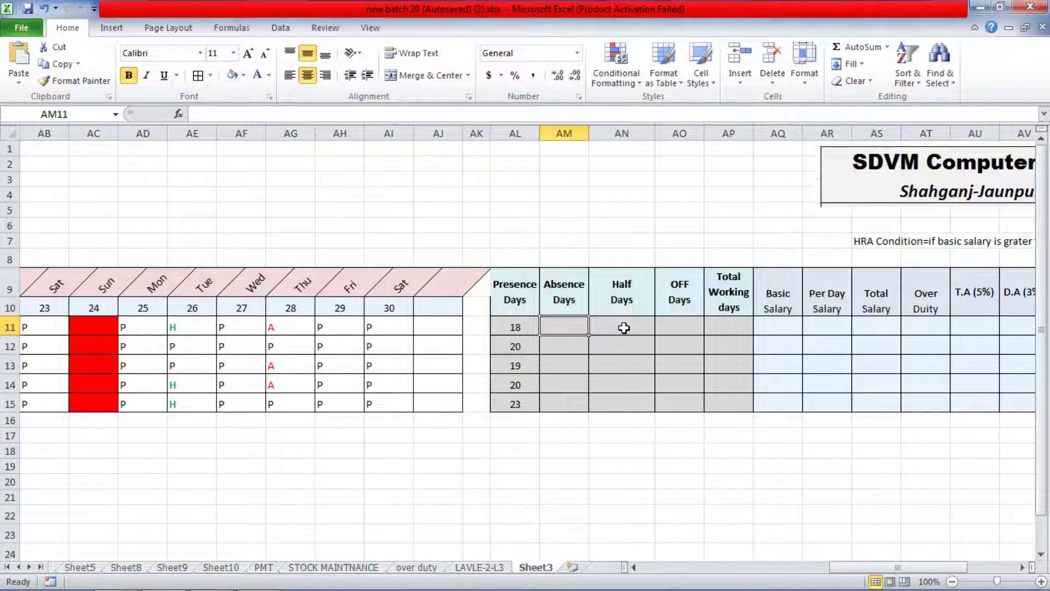
{"action": "type", "text": "="}
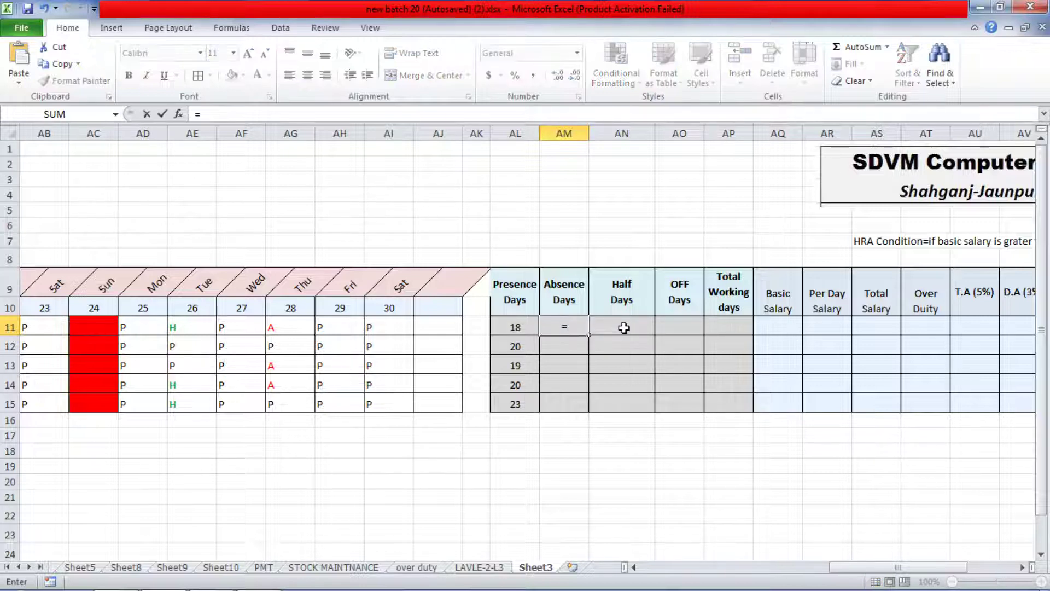
{"action": "left_click", "coordinate": [351, 117]}
{"action": "type", "text": "COUN"}
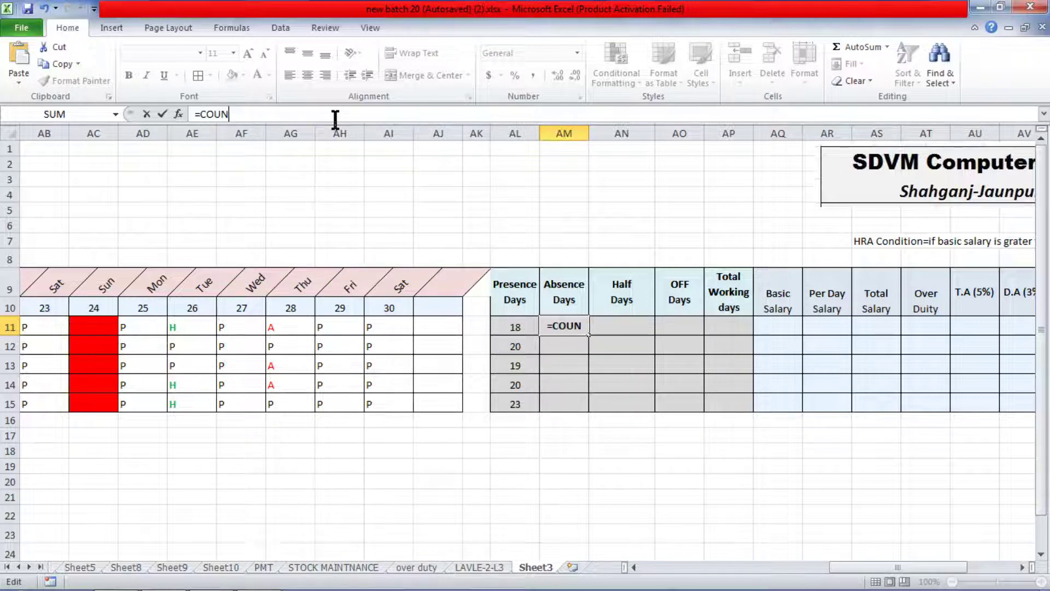
{"action": "type", "text": "T"}
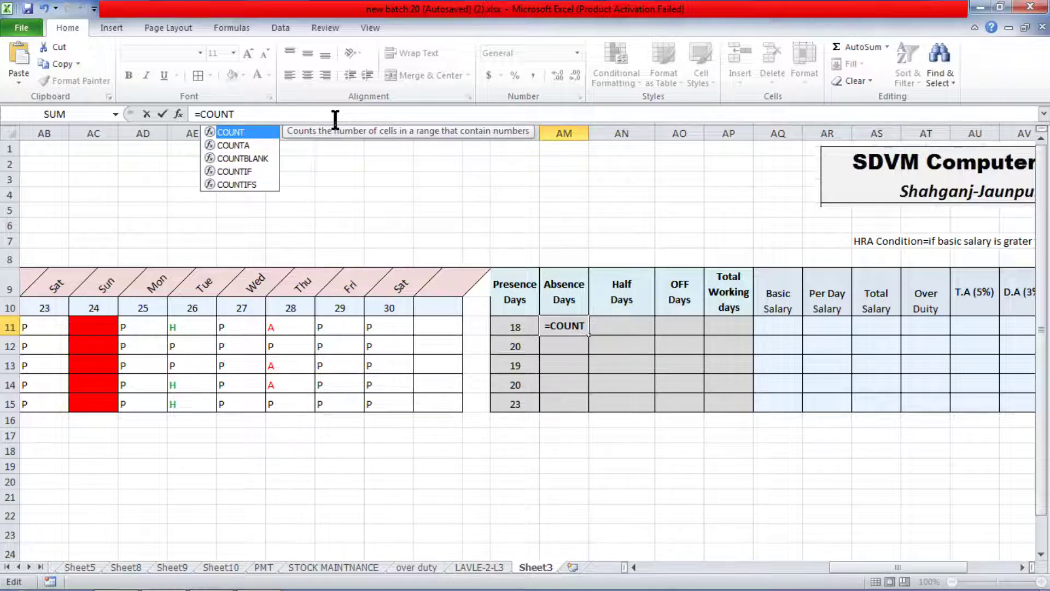
{"action": "key", "text": "Down"}
{"action": "key", "text": "Down"}
{"action": "key", "text": "Down"}
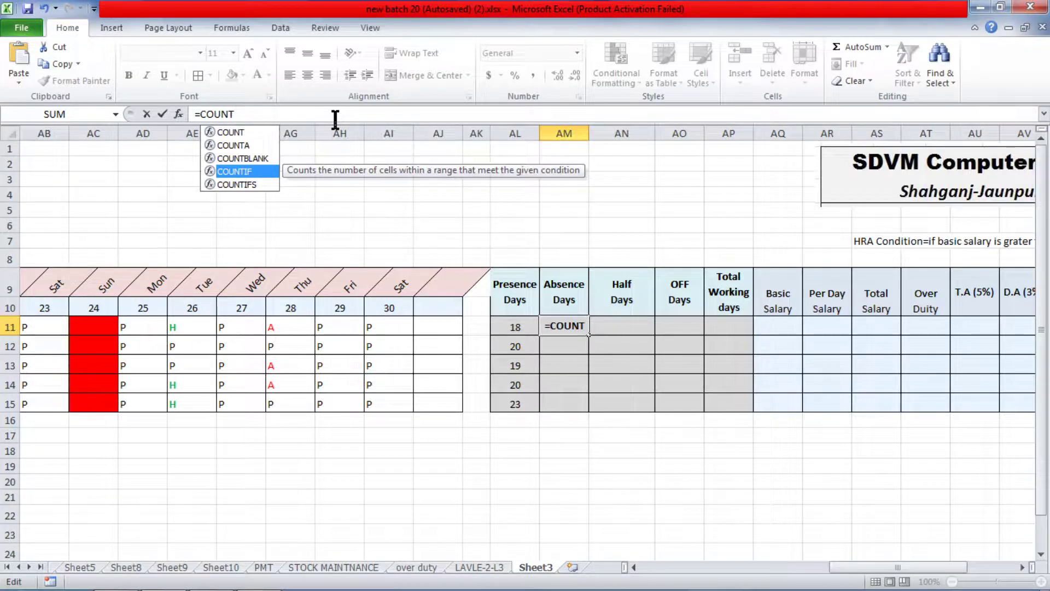
{"action": "key", "text": "Tab"}
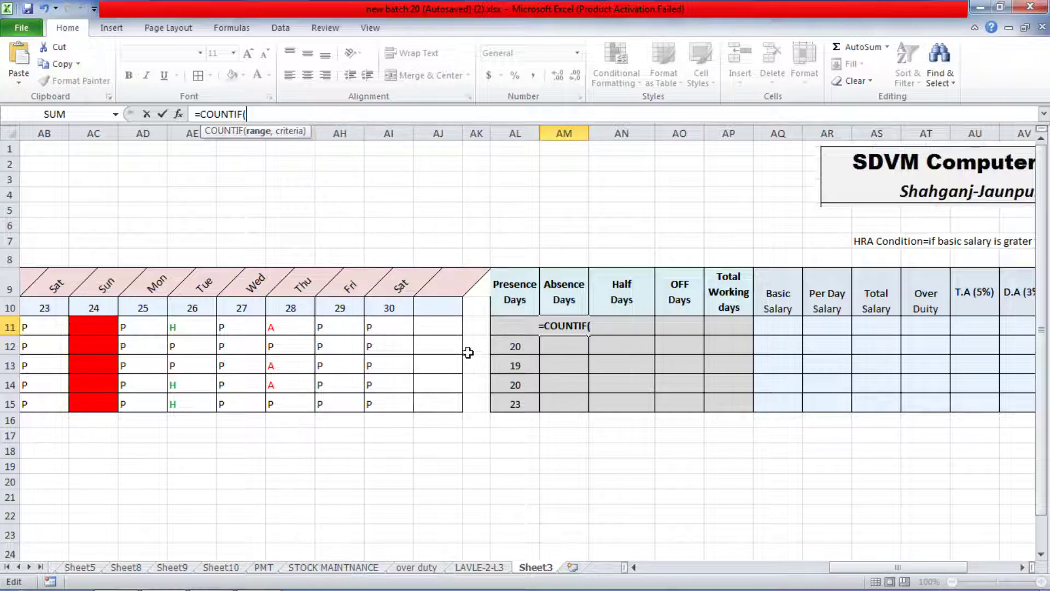
Set the first employee's attendance cells F11:AJ11 as the range of the COUNTIF formula in AM11.
{"action": "left_click", "coordinate": [448, 330]}
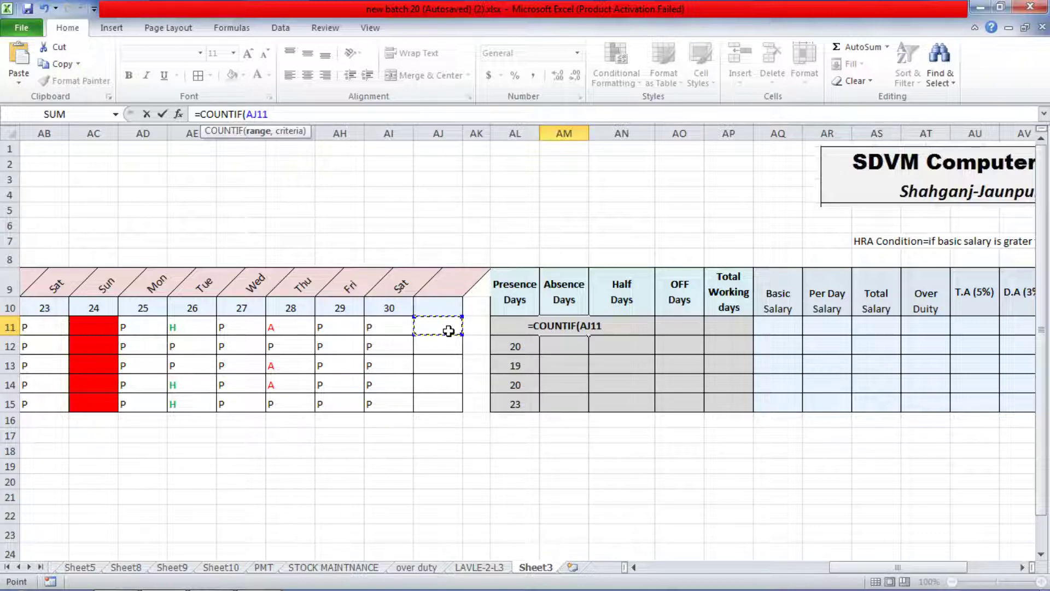
{"action": "key", "text": "shift+Left"}
{"action": "key", "text": "shift+Left"}
{"action": "key", "text": "shift+Left"}
{"action": "key", "text": "shift+Left"}
{"action": "key", "text": "shift+Left"}
{"action": "key", "text": "shift+Left"}
{"action": "key", "text": "shift+Left"}
{"action": "key", "text": "shift+Left"}
{"action": "key", "text": "shift+Left"}
{"action": "key", "text": "shift+Left"}
{"action": "key", "text": "shift+Left"}
{"action": "key", "text": "shift+Left"}
{"action": "key", "text": "shift+Left"}
{"action": "key", "text": "shift+Left"}
{"action": "key", "text": "shift+Left"}
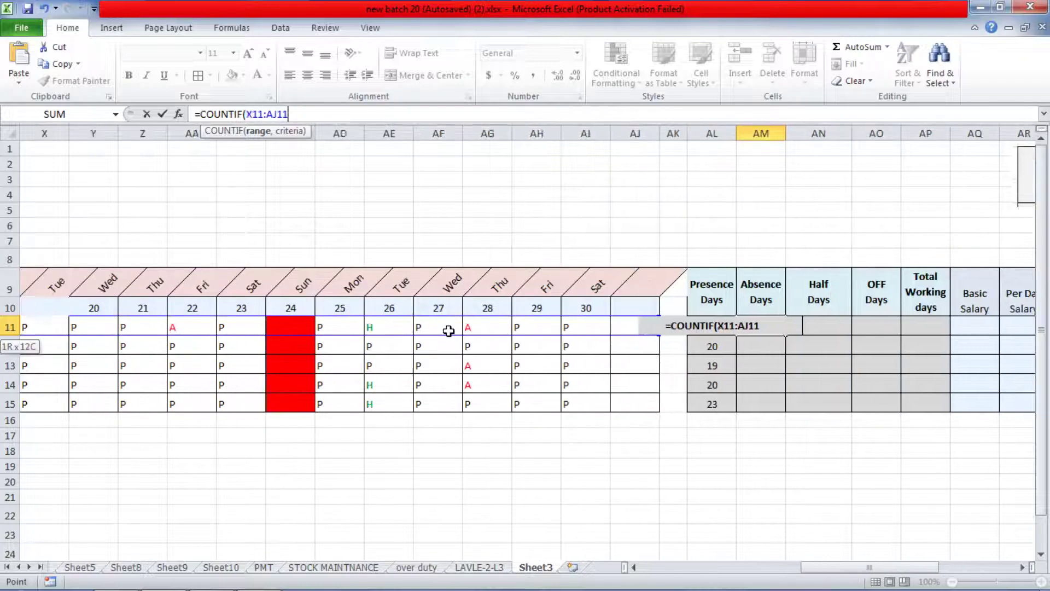
{"action": "key", "text": "shift+Left"}
{"action": "key", "text": "shift+Left"}
{"action": "key", "text": "shift+Left"}
{"action": "key", "text": "shift+Left"}
{"action": "key", "text": "shift+Left"}
{"action": "key", "text": "shift+Left"}
{"action": "key", "text": "shift+Left"}
{"action": "key", "text": "shift+Left"}
{"action": "key", "text": "shift+Left"}
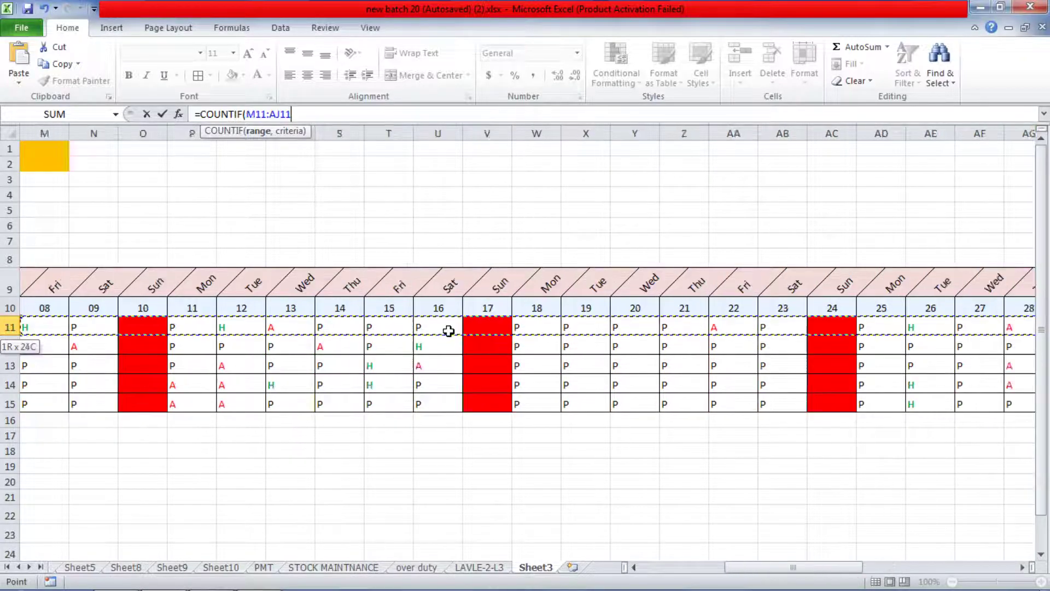
{"action": "key", "text": "shift+Left"}
{"action": "key", "text": "shift+Left"}
{"action": "key", "text": "shift+Left"}
{"action": "key", "text": "shift+Left"}
{"action": "key", "text": "shift+Left"}
{"action": "key", "text": "shift+Left"}
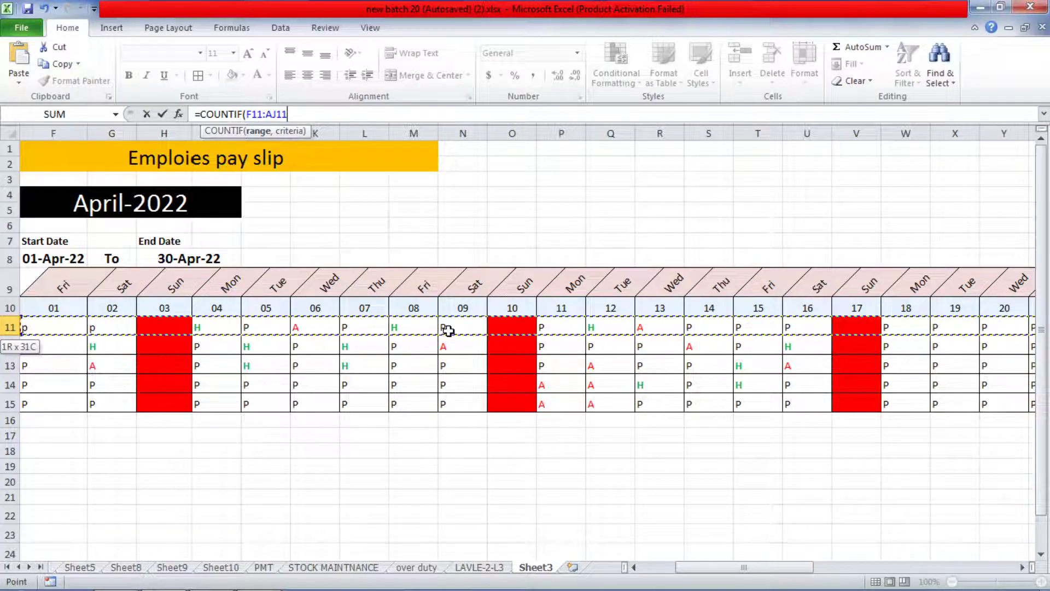
Complete the COUNTIF formula in AM11 with the criterion "A" and enter it.
{"action": "type", "text": ","}
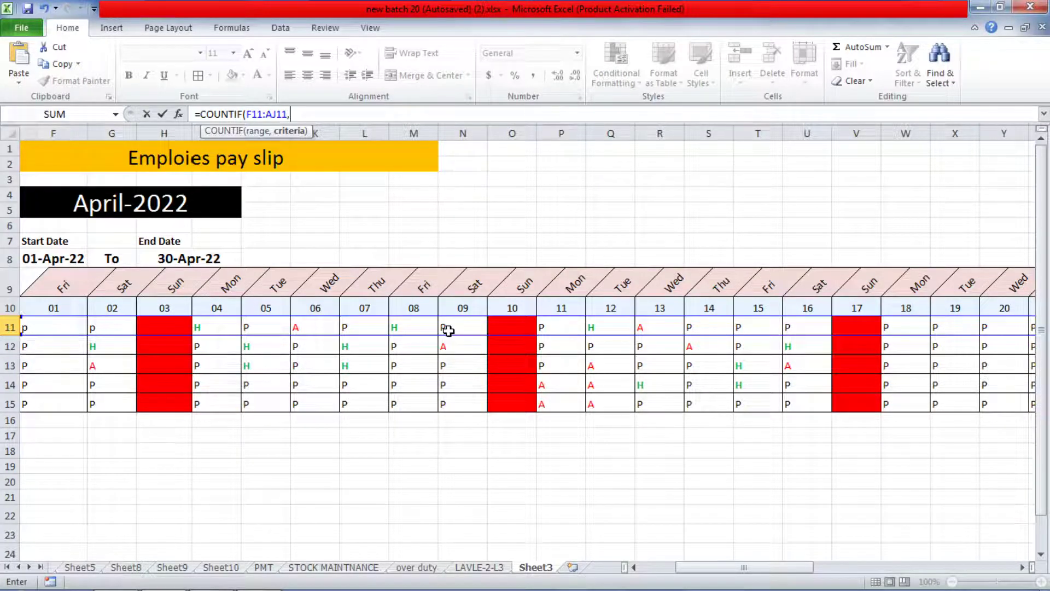
{"action": "type", "text": "\"a"}
{"action": "key", "text": "BackSpace"}
{"action": "type", "text": "A\")"}
{"action": "key", "text": "Return"}
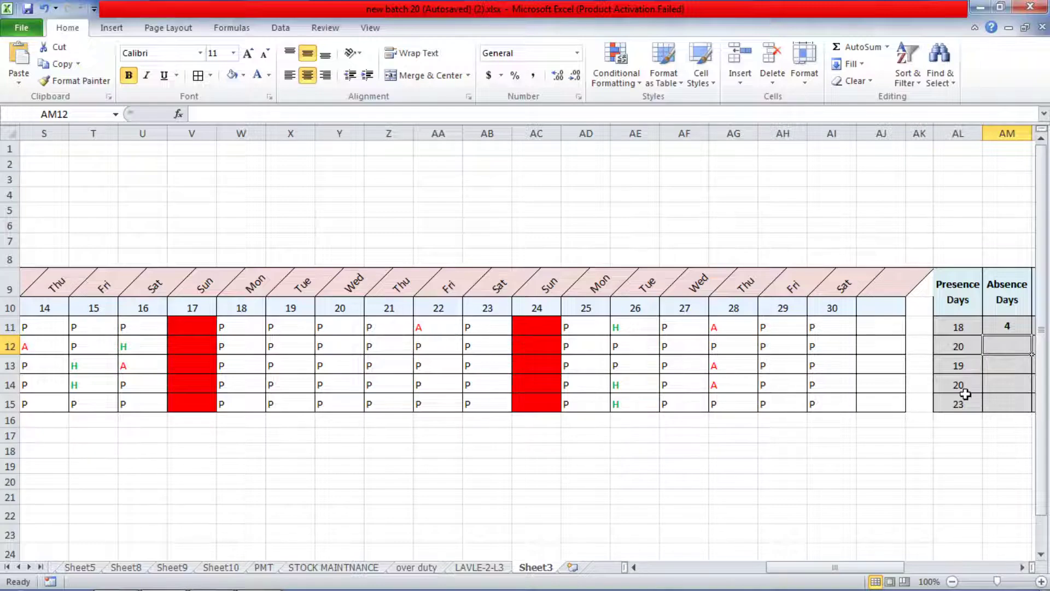
Fill the Absence Days formula from AM11 down to AM15 for the remaining employees.
{"action": "left_click_drag", "start_coordinate": [895, 569], "coordinate": [952, 569]}
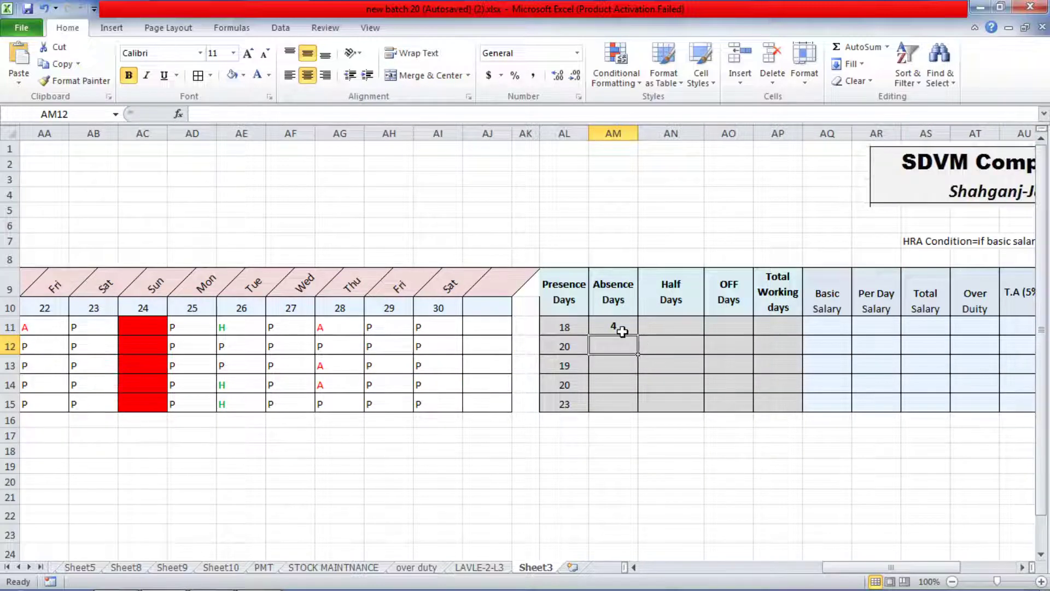
{"action": "left_click", "coordinate": [616, 327]}
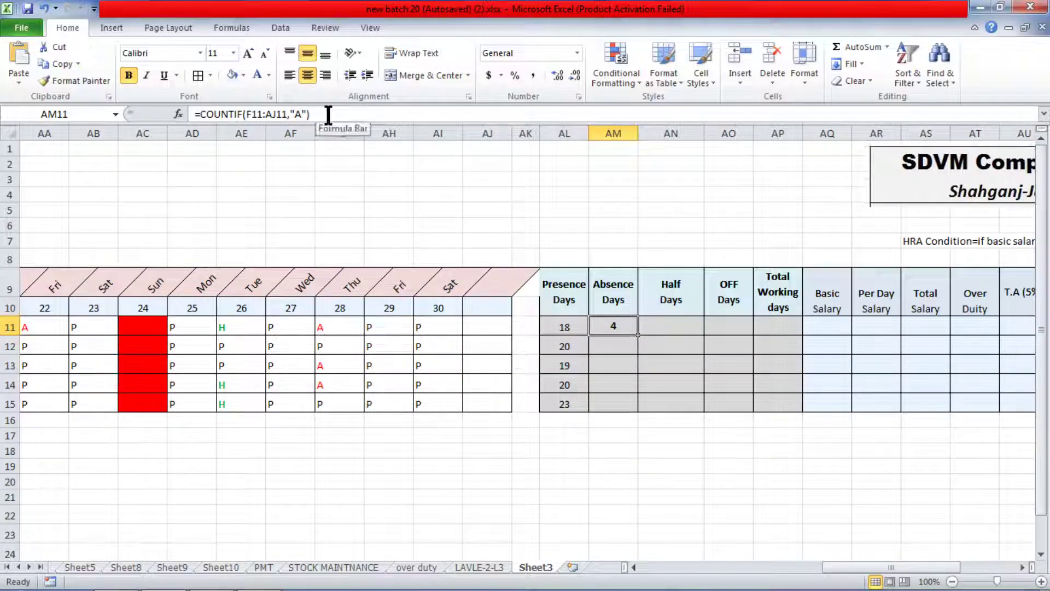
{"action": "left_click_drag", "start_coordinate": [318, 113], "coordinate": [343, 119]}
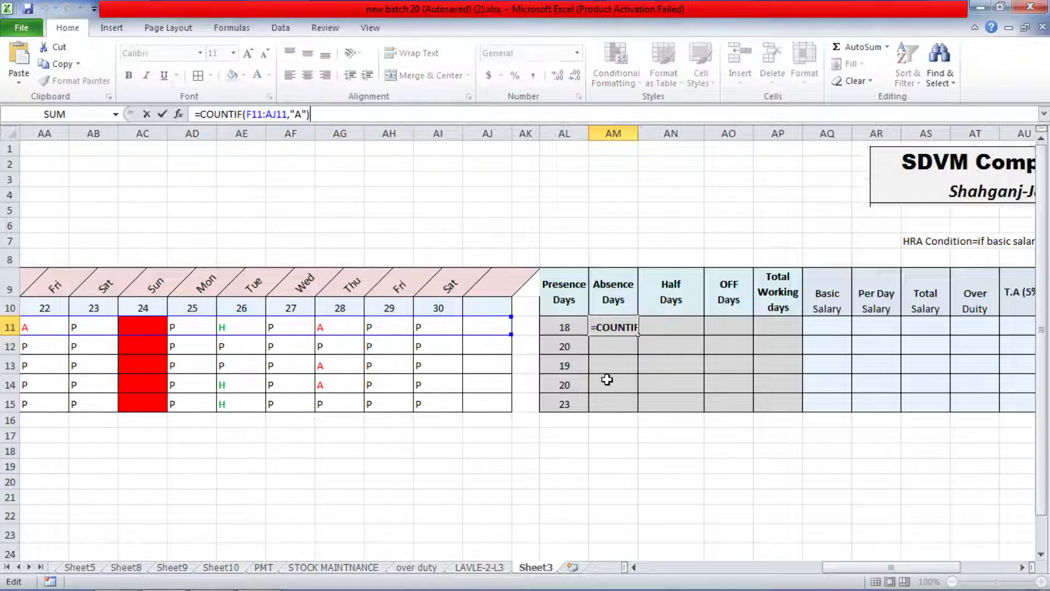
{"action": "key", "text": "Return"}
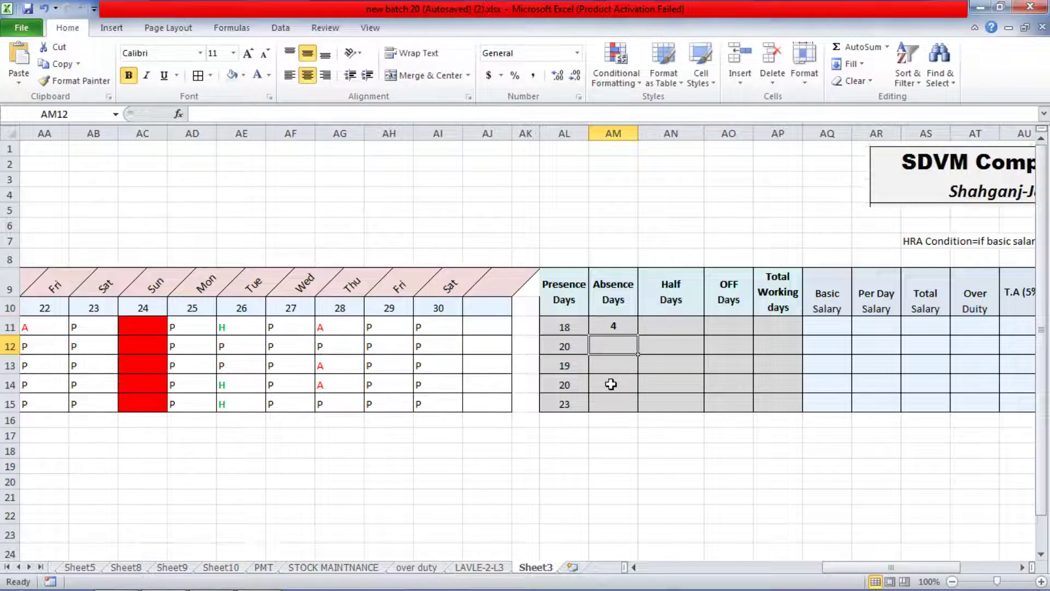
{"action": "left_click", "coordinate": [613, 326]}
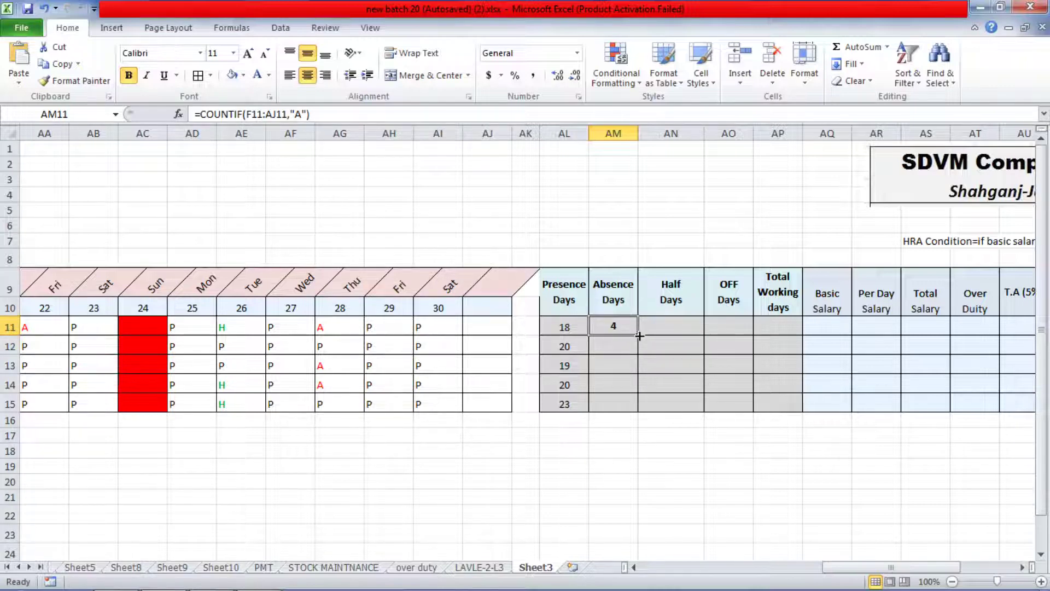
{"action": "left_click_drag", "start_coordinate": [637, 335], "coordinate": [638, 415]}
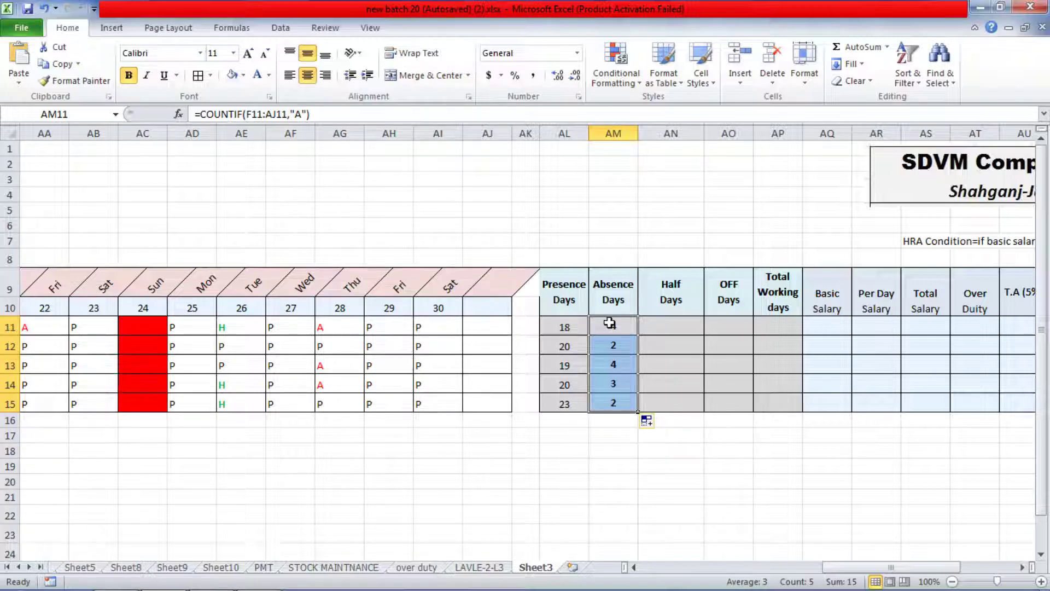
Start a COUNTIF formula in AN11, the first employee's Half Days cell.
{"action": "left_click", "coordinate": [672, 327]}
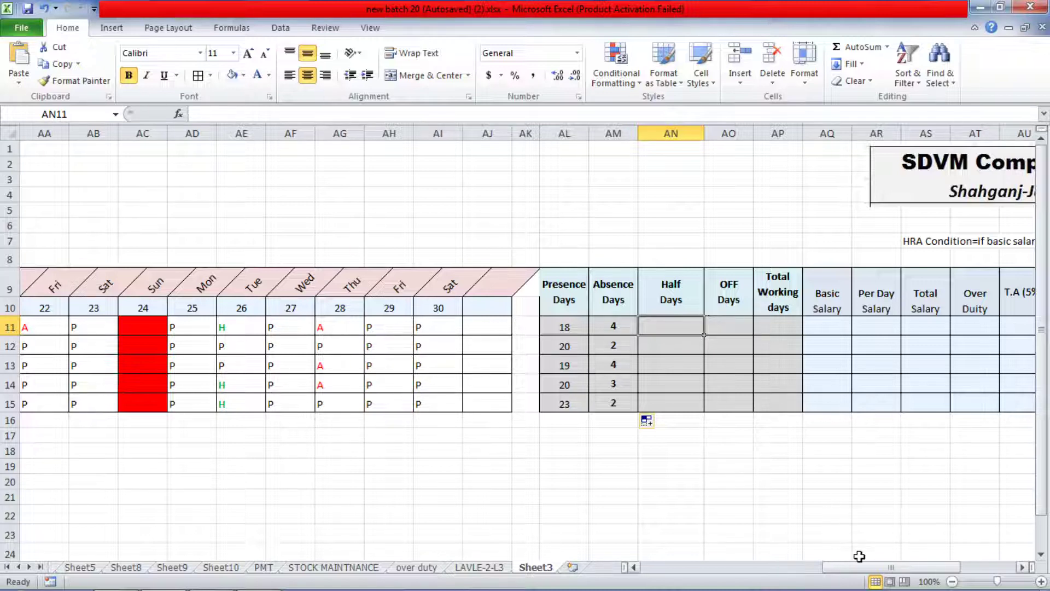
{"action": "left_click_drag", "start_coordinate": [872, 567], "coordinate": [924, 574]}
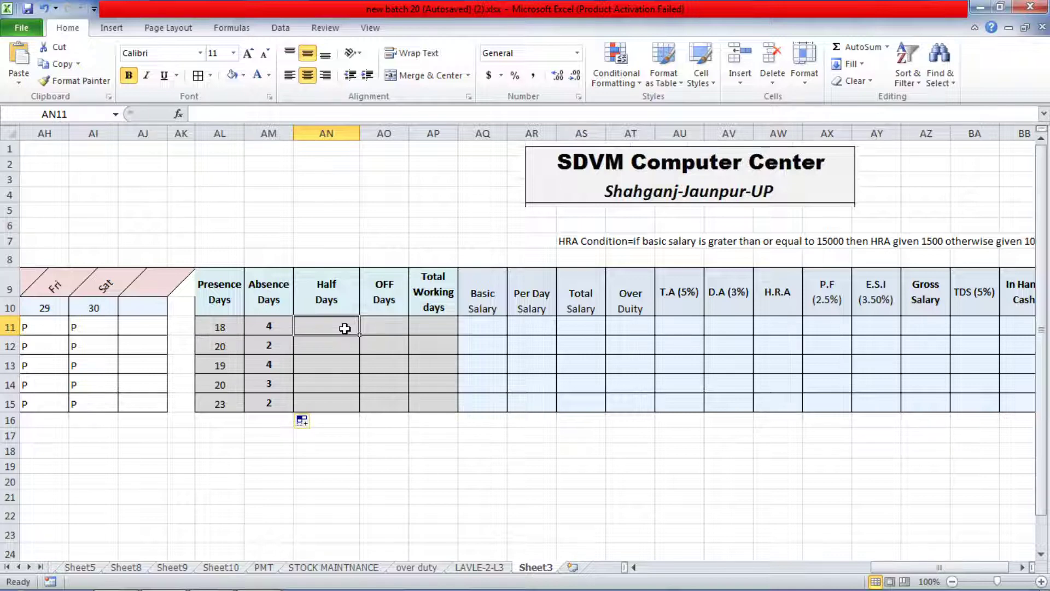
{"action": "type", "text": "="}
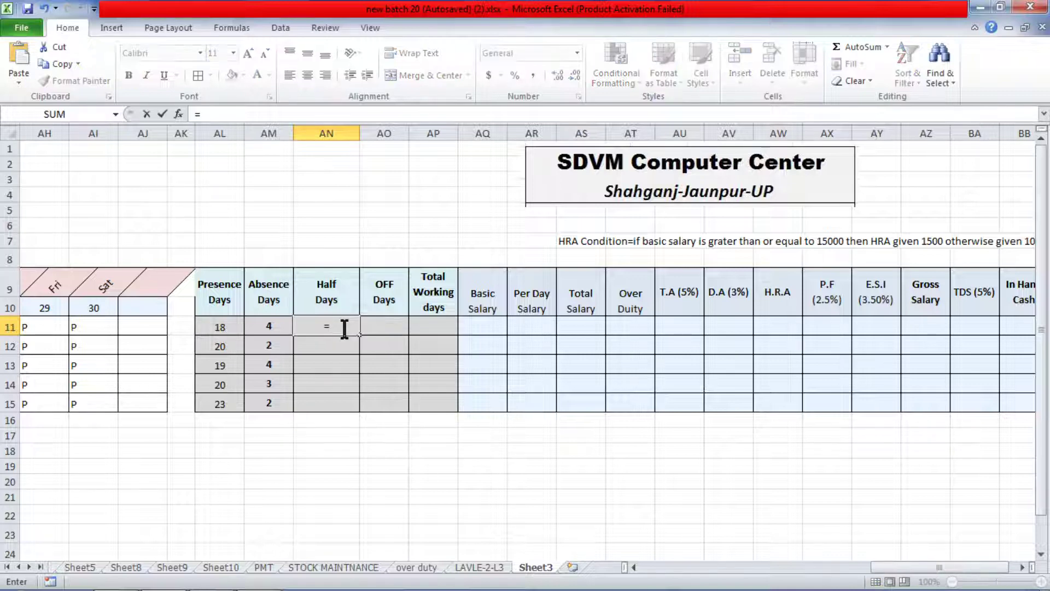
{"action": "left_click", "coordinate": [251, 115]}
{"action": "type", "text": "COUNT"}
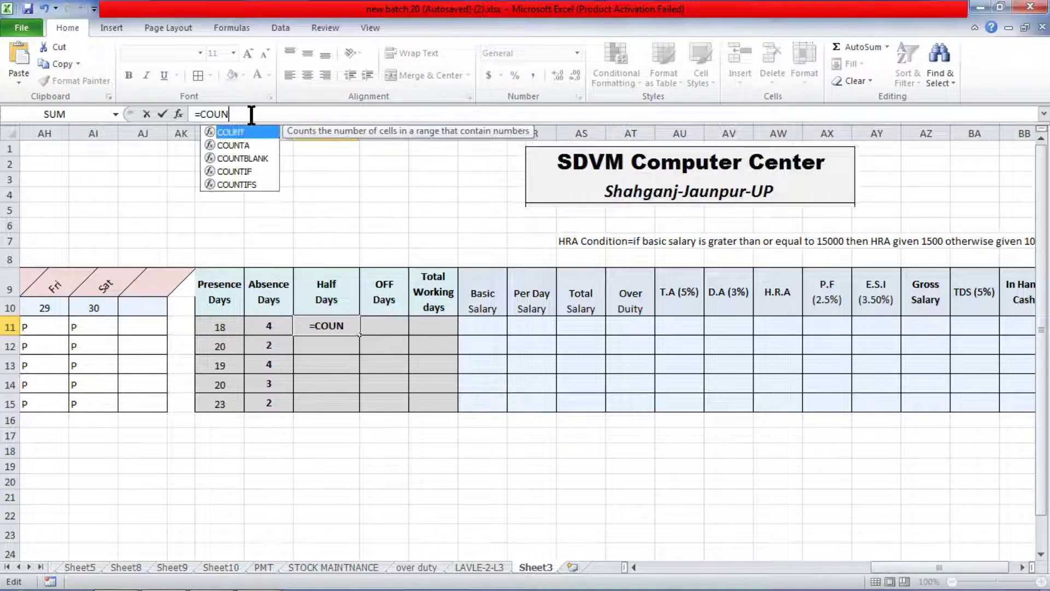
{"action": "key", "text": "Down"}
{"action": "key", "text": "Down"}
{"action": "key", "text": "Down"}
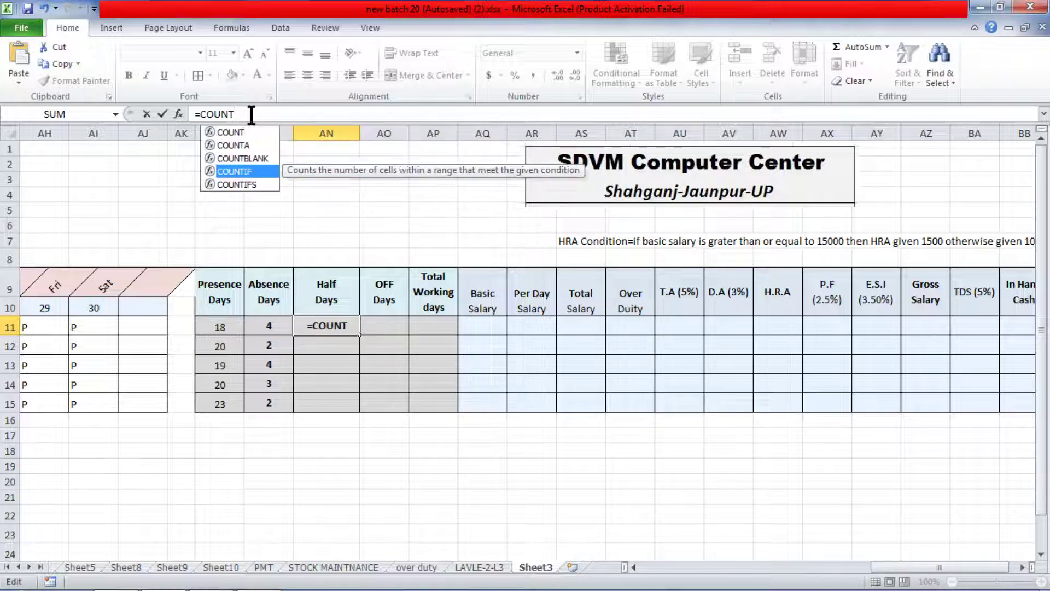
{"action": "key", "text": "Tab"}
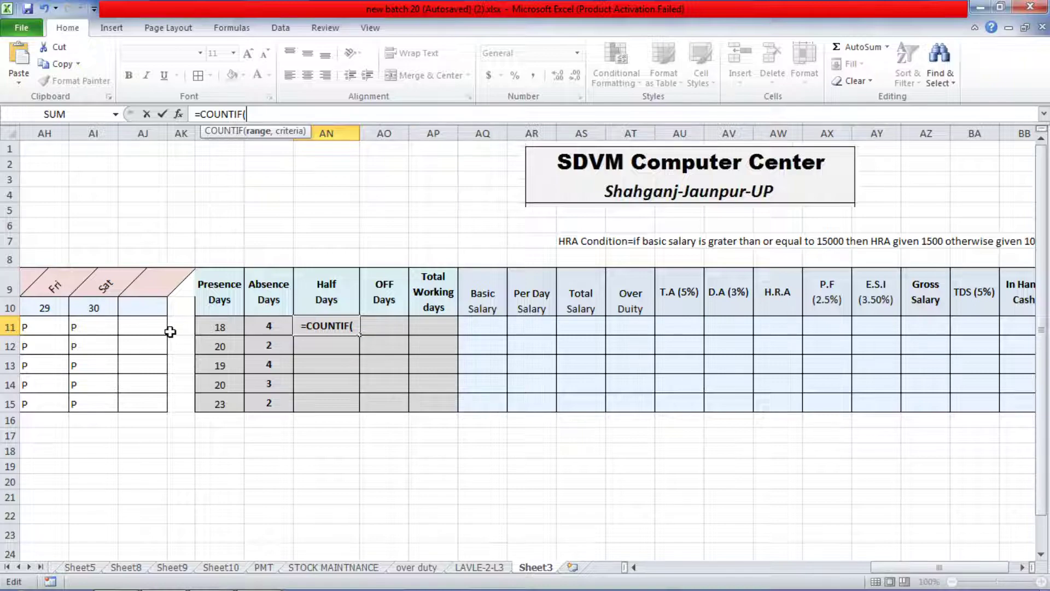
Set the first employee's attendance cells F11:AJ11 as the range of the COUNTIF formula in AN11.
{"action": "left_click", "coordinate": [154, 327]}
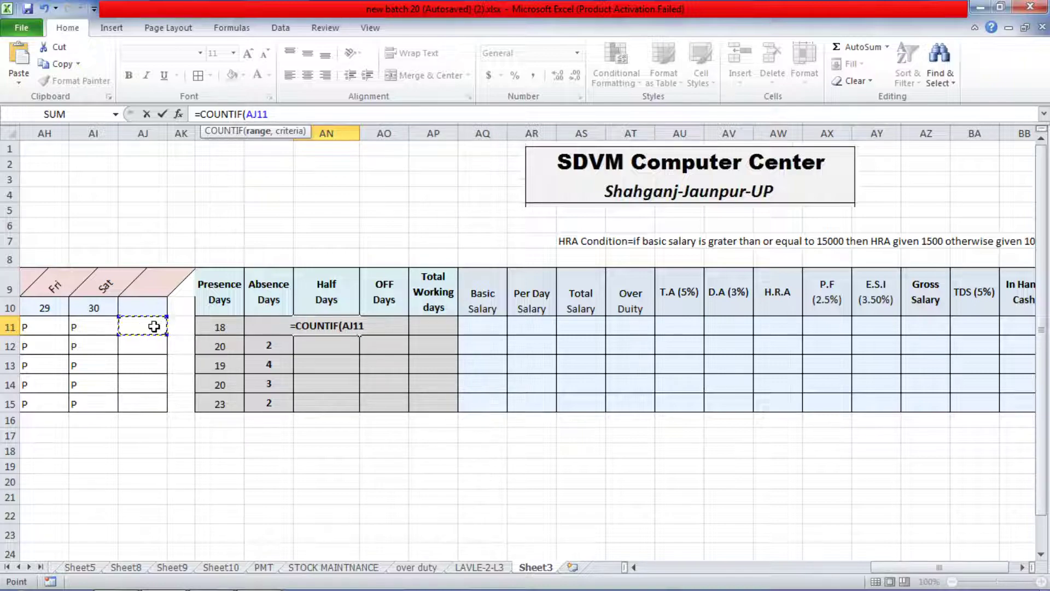
{"action": "key", "text": "shift+Left"}
{"action": "key", "text": "shift+Left"}
{"action": "key", "text": "shift+Left"}
{"action": "key", "text": "shift+Left"}
{"action": "key", "text": "shift+Left"}
{"action": "key", "text": "shift+Left"}
{"action": "key", "text": "shift+Left"}
{"action": "key", "text": "shift+Left"}
{"action": "key", "text": "shift+Left"}
{"action": "key", "text": "shift+Left"}
{"action": "key", "text": "shift+Left"}
{"action": "key", "text": "shift+Left"}
{"action": "key", "text": "shift+Left"}
{"action": "key", "text": "shift+Left"}
{"action": "key", "text": "shift+Left"}
{"action": "key", "text": "shift+Left"}
{"action": "key", "text": "shift+Left"}
{"action": "key", "text": "shift+Left"}
{"action": "key", "text": "shift+Left"}
{"action": "key", "text": "shift+Left"}
{"action": "key", "text": "shift+Left"}
{"action": "key", "text": "shift+Left"}
{"action": "key", "text": "shift+Left"}
{"action": "key", "text": "shift+Left"}
{"action": "key", "text": "shift+Left"}
{"action": "key", "text": "shift+Left"}
{"action": "key", "text": "shift+Left"}
{"action": "key", "text": "shift+Left"}
{"action": "key", "text": "shift+Left"}
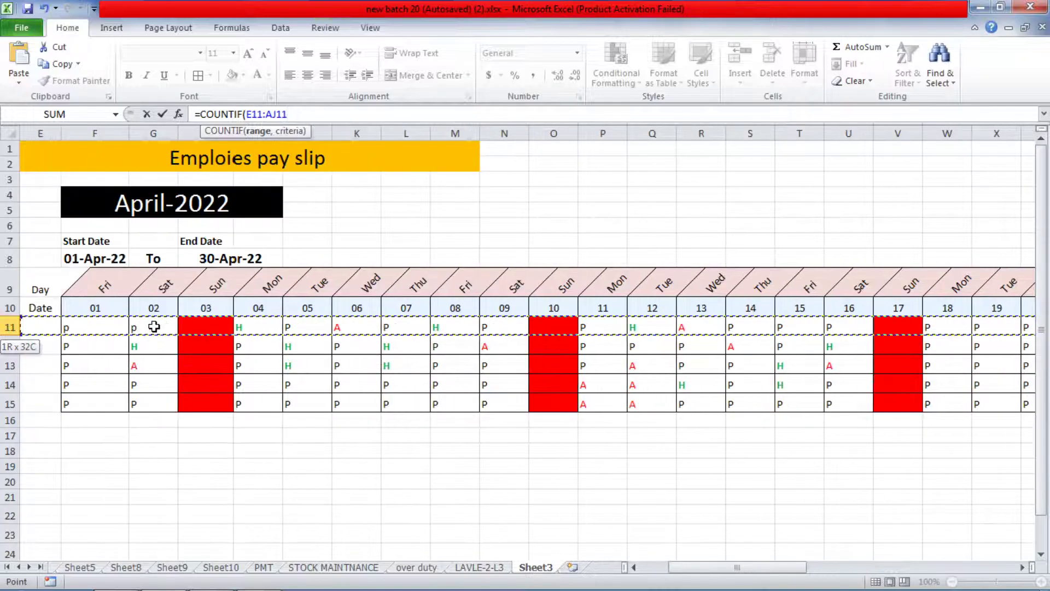
{"action": "key", "text": "shift+Right"}
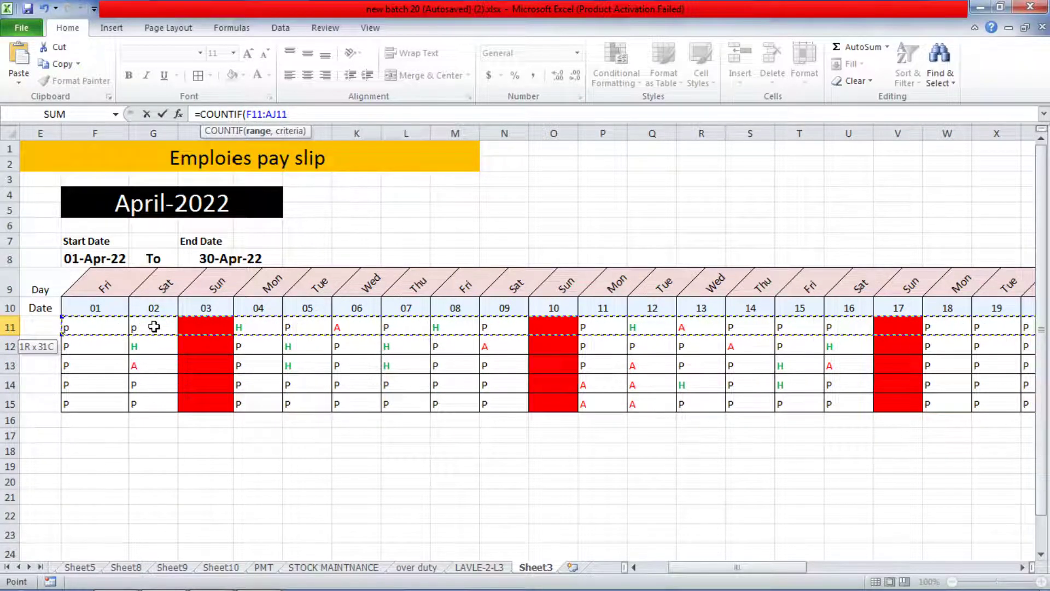
Complete the AN11 formula with the criterion "H" and a division by 2, and fill it down to AN15.
{"action": "type", "text": ","}
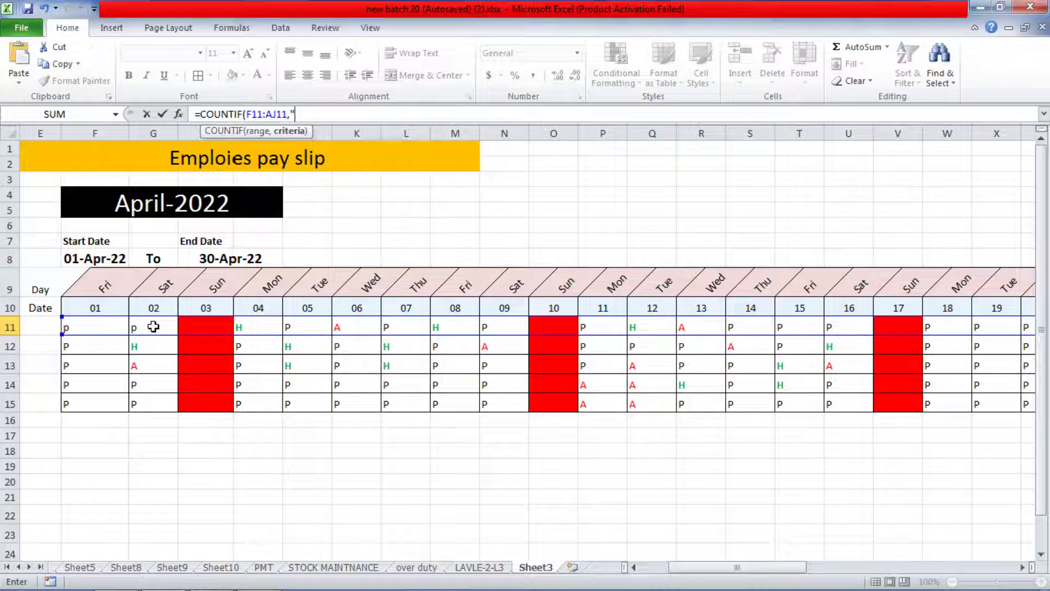
{"action": "type", "text": "h"}
{"action": "type", "text": "H\""}
{"action": "type", "text": ")"}
{"action": "type", "text": "/"}
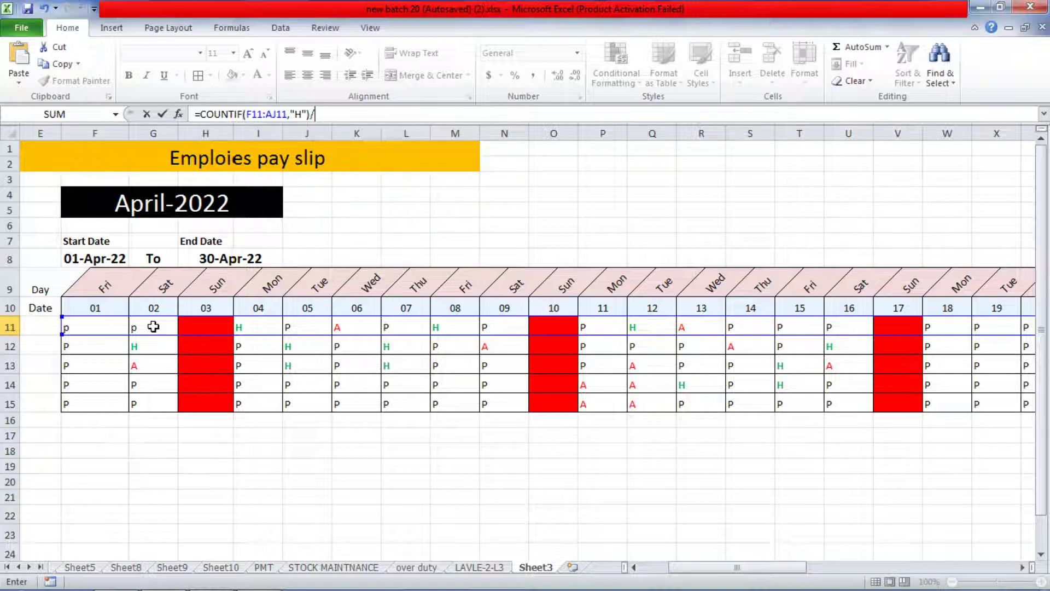
{"action": "type", "text": "2"}
{"action": "key", "text": "Return"}
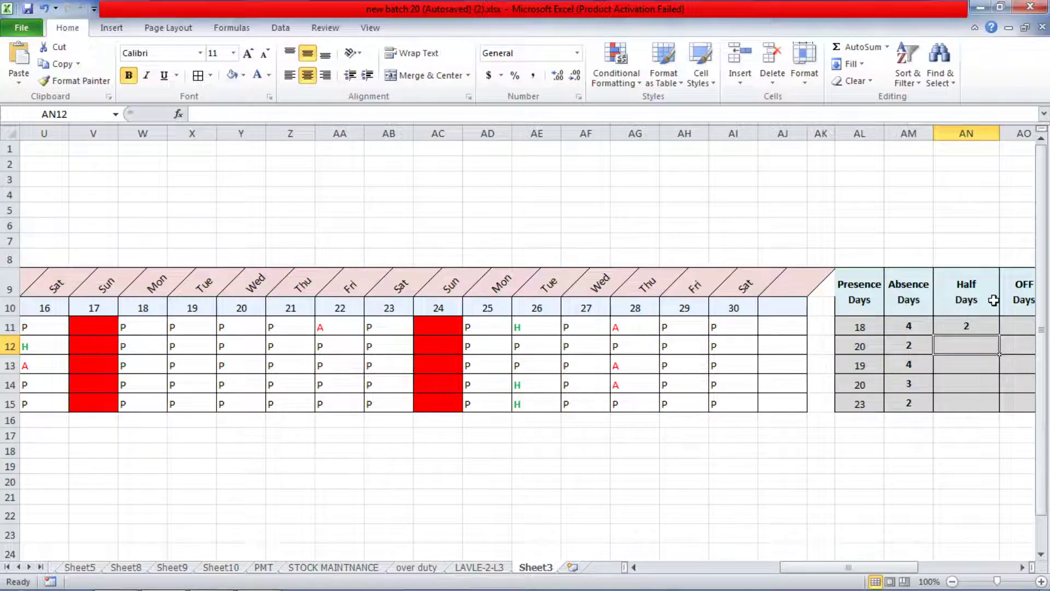
{"action": "left_click", "coordinate": [983, 326]}
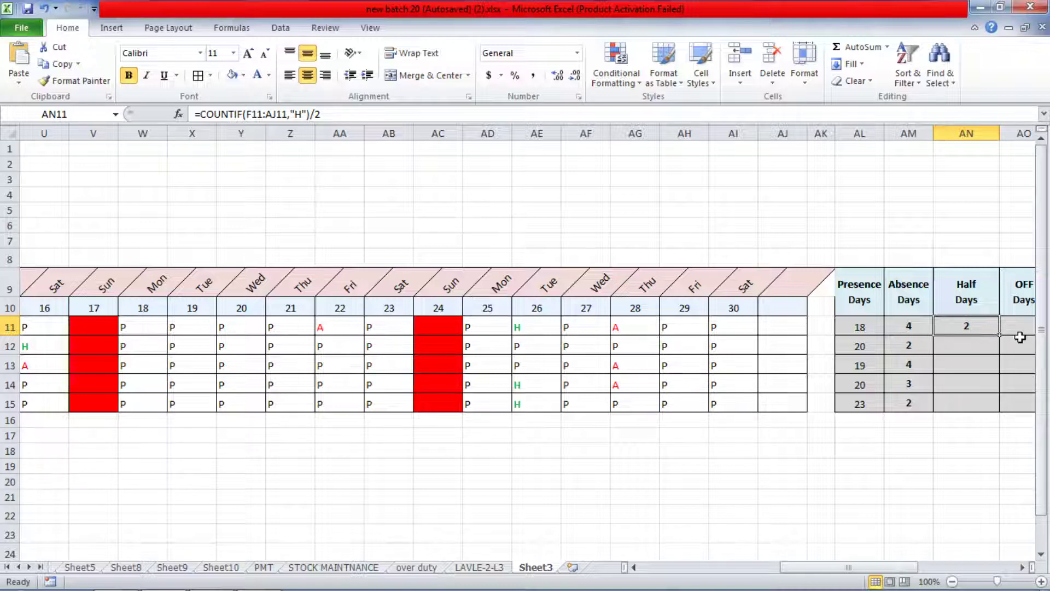
{"action": "left_click_drag", "start_coordinate": [999, 335], "coordinate": [1005, 407]}
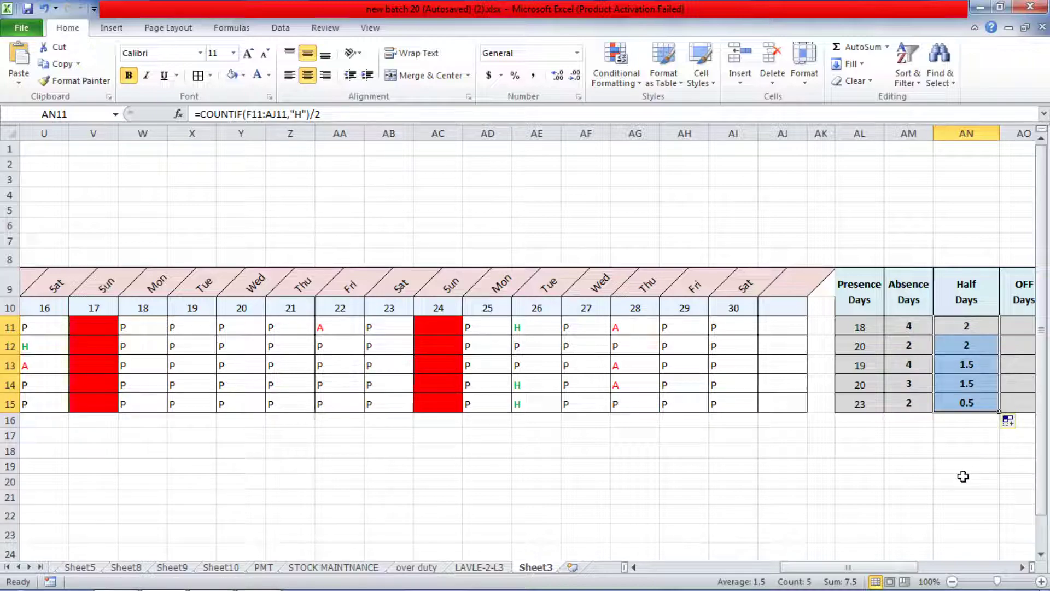
Start a COUNTBLANK formula in AO11, the first employee's OFF Days cell.
{"action": "left_click_drag", "start_coordinate": [880, 569], "coordinate": [940, 577]}
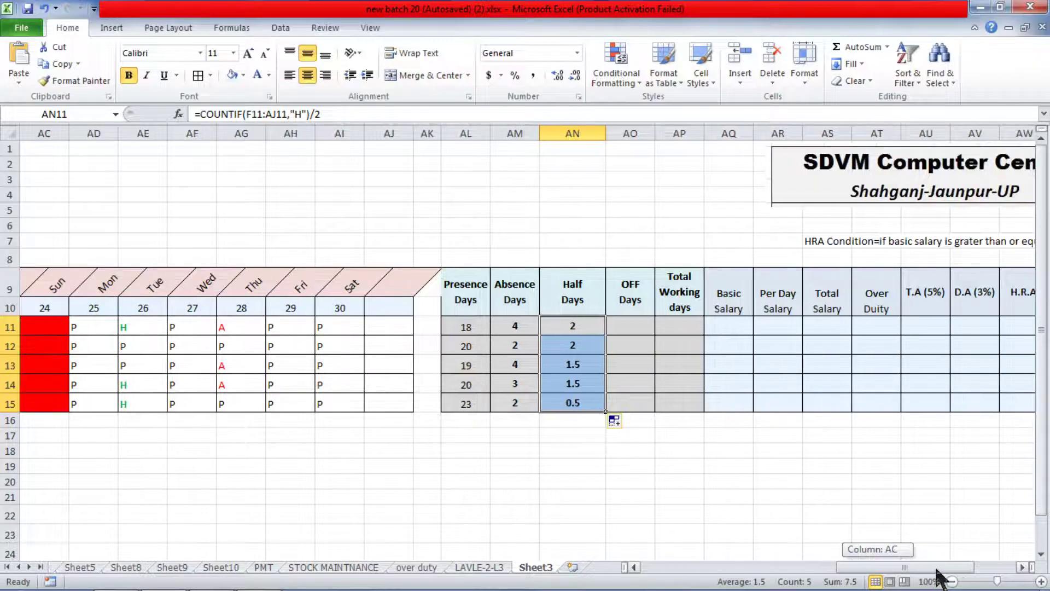
{"action": "left_click", "coordinate": [646, 329]}
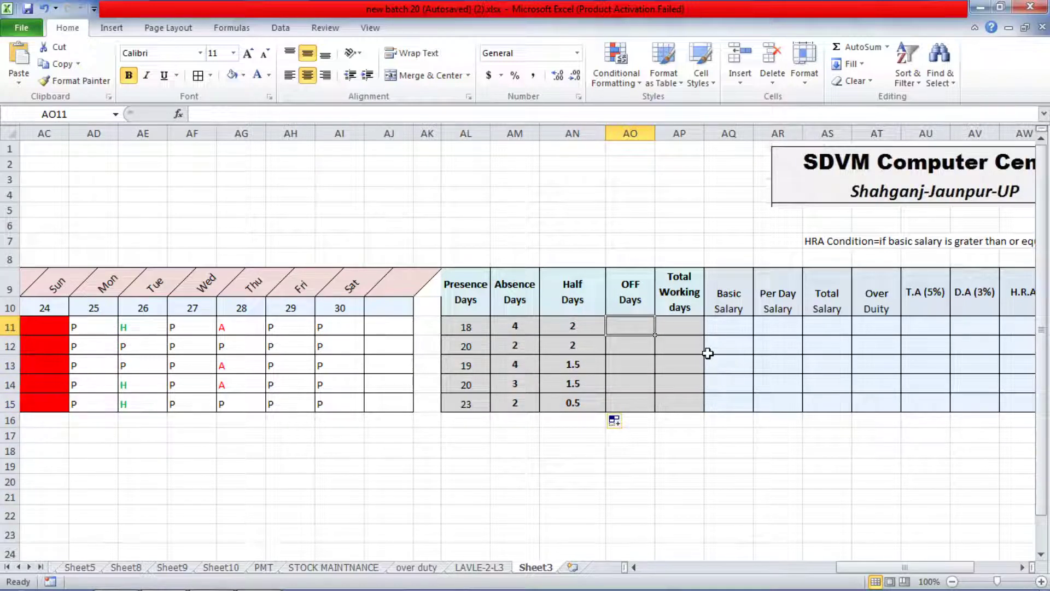
{"action": "type", "text": "="}
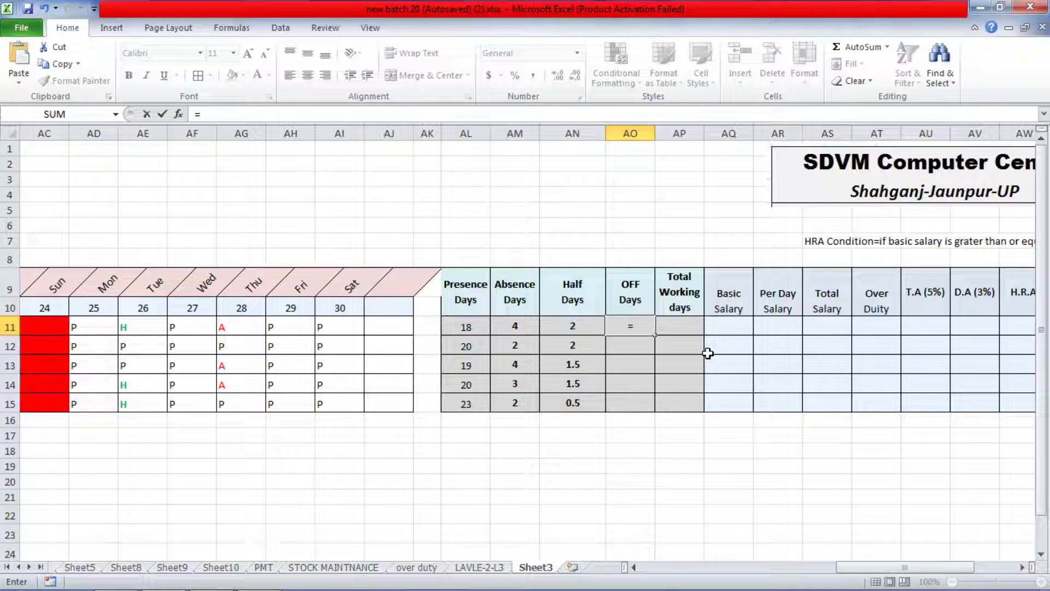
{"action": "left_click", "coordinate": [335, 115]}
{"action": "type", "text": "COUNT"}
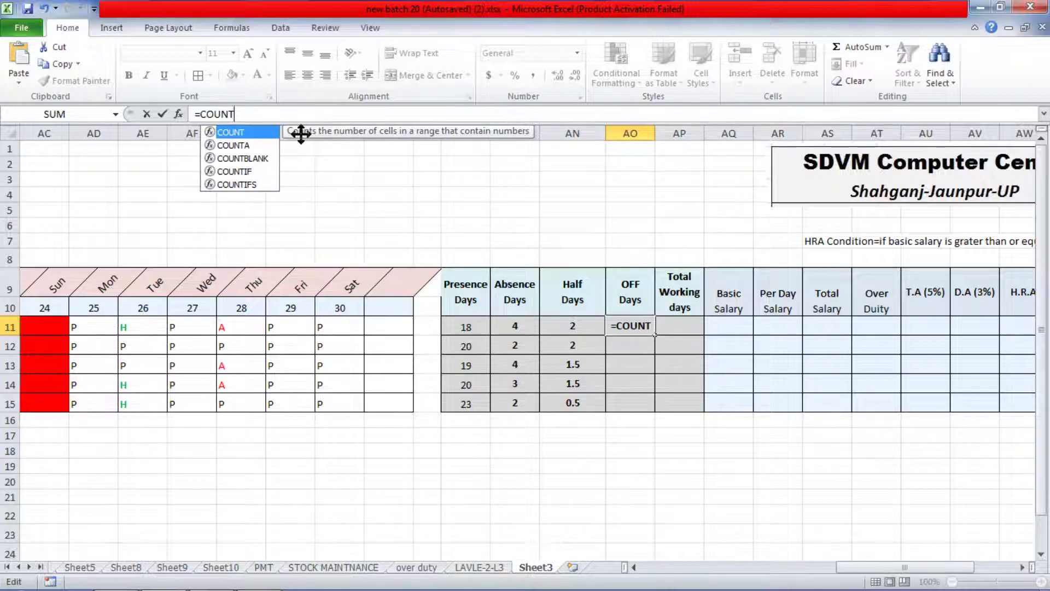
{"action": "left_click", "coordinate": [266, 159]}
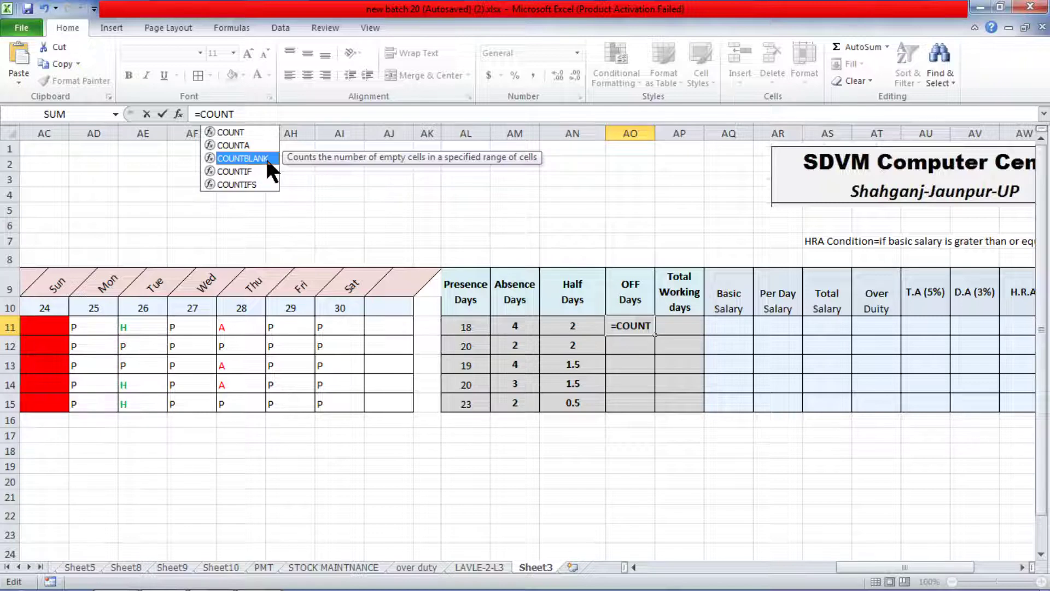
{"action": "double_click", "coordinate": [267, 159]}
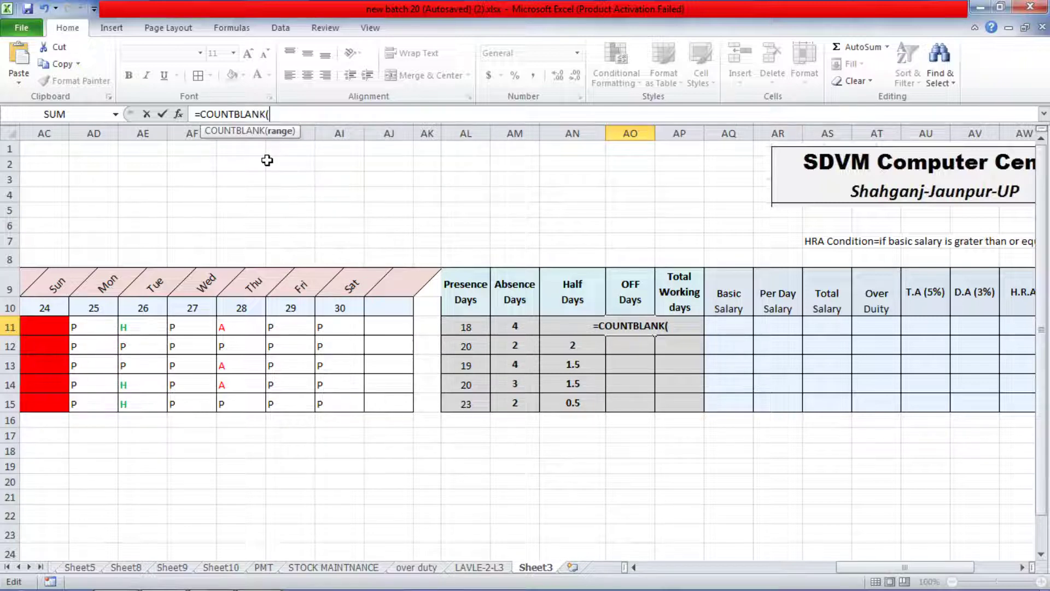
Set the attendance cells F11:AJ11 as the range of the COUNTBLANK formula in AO11 and enter the formula.
{"action": "left_click", "coordinate": [395, 329]}
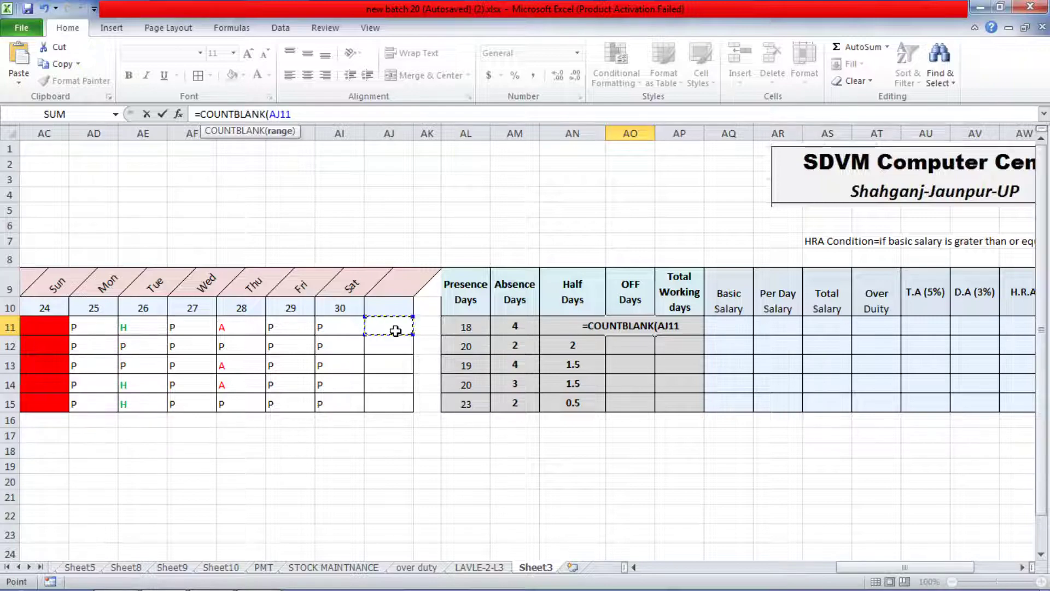
{"action": "key", "text": "shift+Left"}
{"action": "key", "text": "shift+Left"}
{"action": "key", "text": "shift+Left"}
{"action": "key", "text": "shift+Left"}
{"action": "key", "text": "shift+Left"}
{"action": "key", "text": "shift+Left"}
{"action": "key", "text": "shift+Left"}
{"action": "key", "text": "shift+Left"}
{"action": "key", "text": "shift+Left"}
{"action": "key", "text": "shift+Left"}
{"action": "key", "text": "shift+Left"}
{"action": "key", "text": "shift+Left"}
{"action": "key", "text": "shift+Left"}
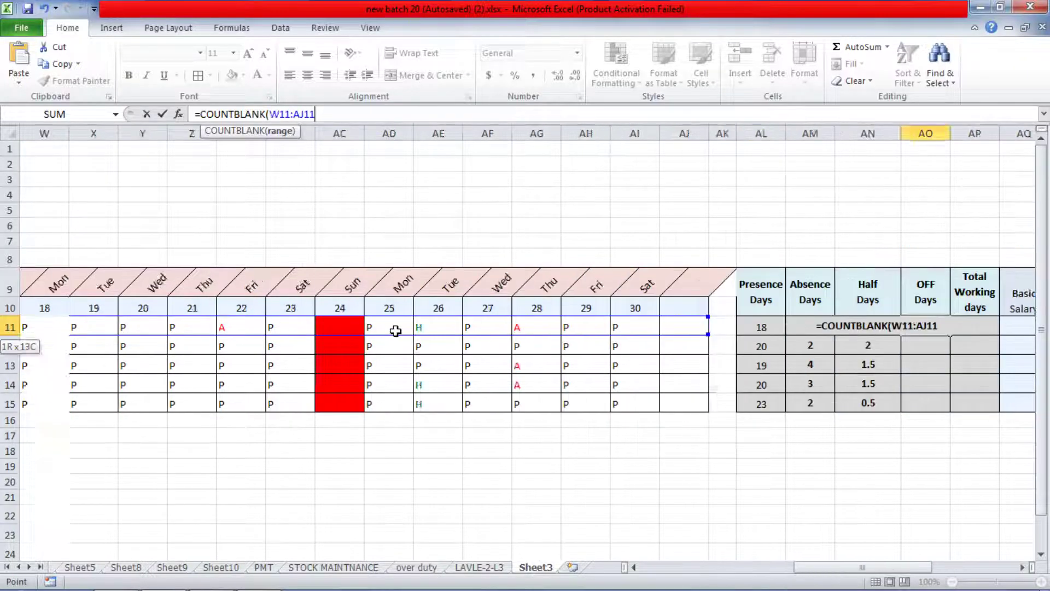
{"action": "key", "text": "shift+Left"}
{"action": "key", "text": "shift+Left"}
{"action": "key", "text": "shift+Left"}
{"action": "key", "text": "shift+Left"}
{"action": "key", "text": "shift+Left"}
{"action": "key", "text": "shift+Left"}
{"action": "key", "text": "shift+Left"}
{"action": "key", "text": "shift+Left"}
{"action": "key", "text": "shift+Left"}
{"action": "key", "text": "shift+Left"}
{"action": "key", "text": "shift+Left"}
{"action": "key", "text": "shift+Left"}
{"action": "key", "text": "shift+Left"}
{"action": "key", "text": "shift+Left"}
{"action": "key", "text": "shift+Left"}
{"action": "key", "text": "shift+Left"}
{"action": "key", "text": "shift+Left"}
{"action": "key", "text": "shift+Left"}
{"action": "key", "text": "shift+Left"}
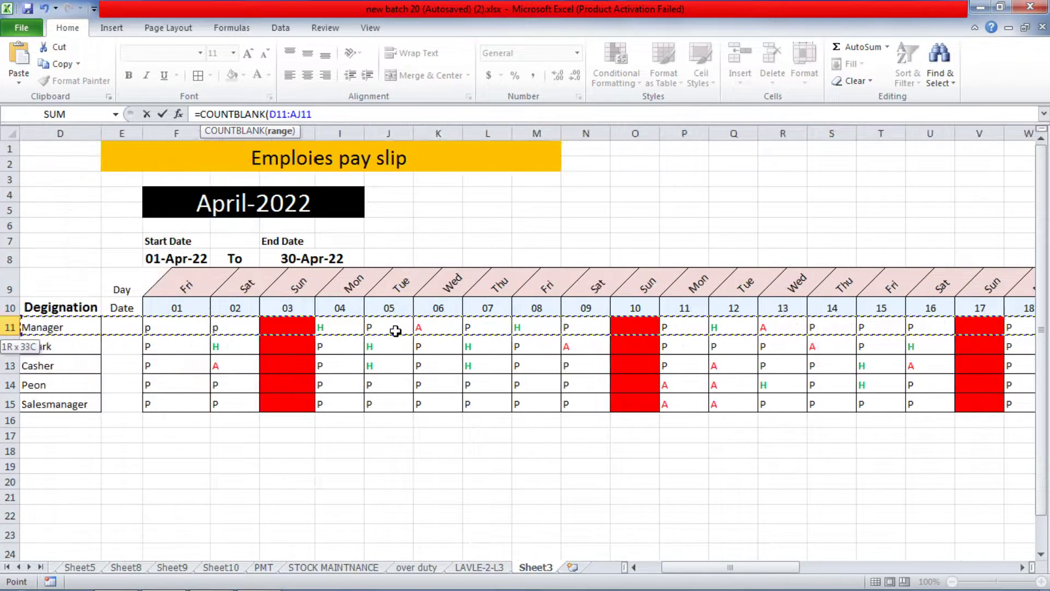
{"action": "key", "text": "shift+Right"}
{"action": "key", "text": "shift+Right"}
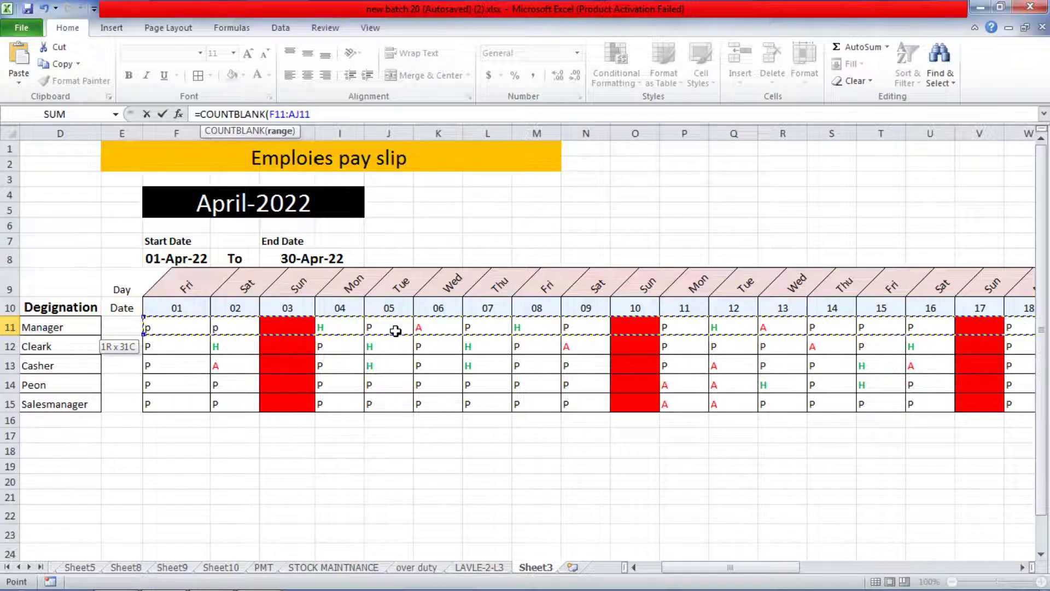
{"action": "type", "text": ","}
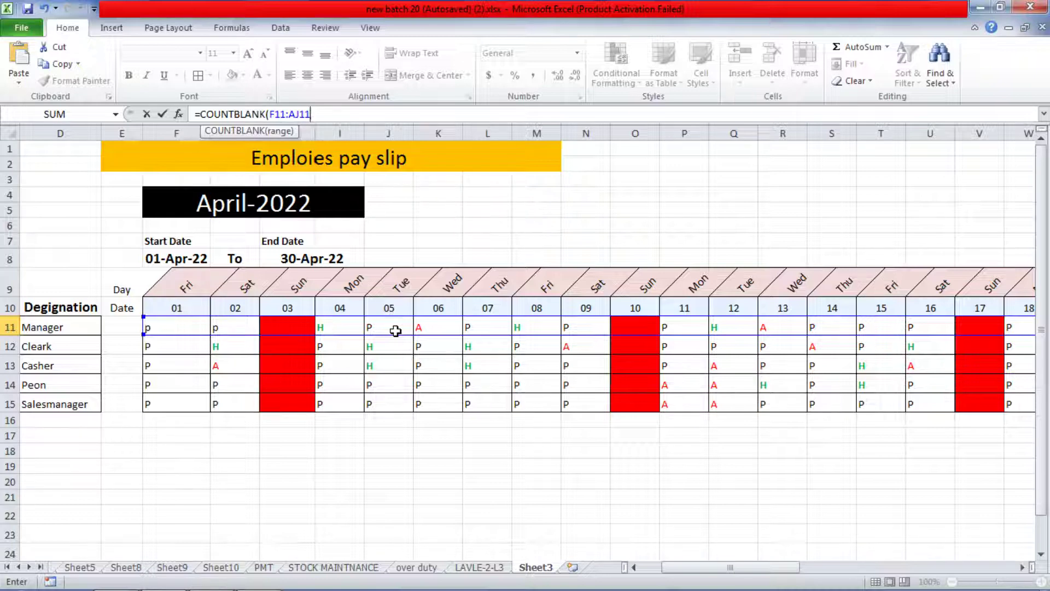
{"action": "key", "text": "BackSpace"}
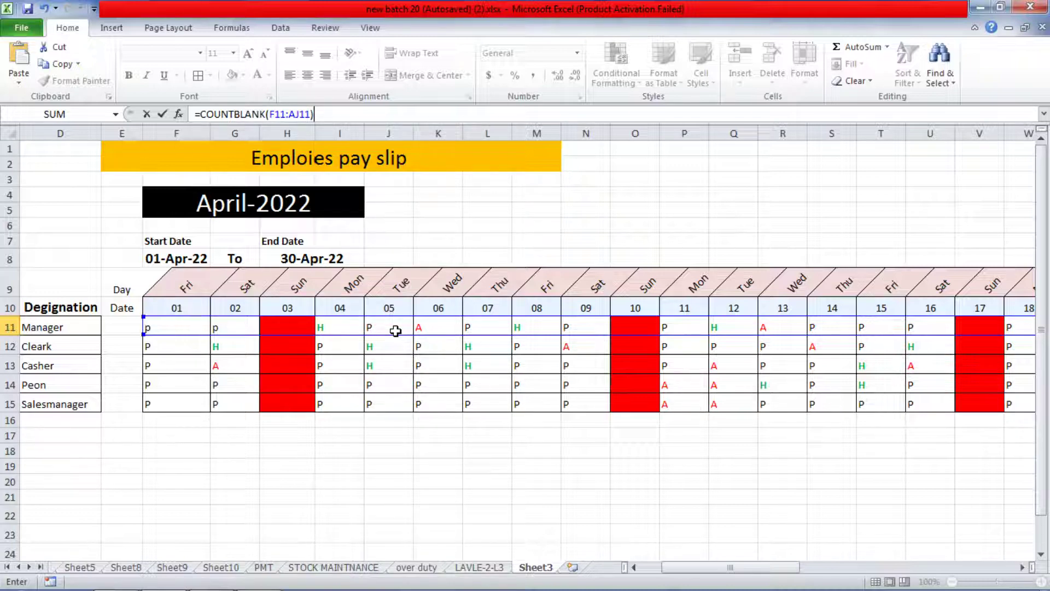
{"action": "key", "text": "Return"}
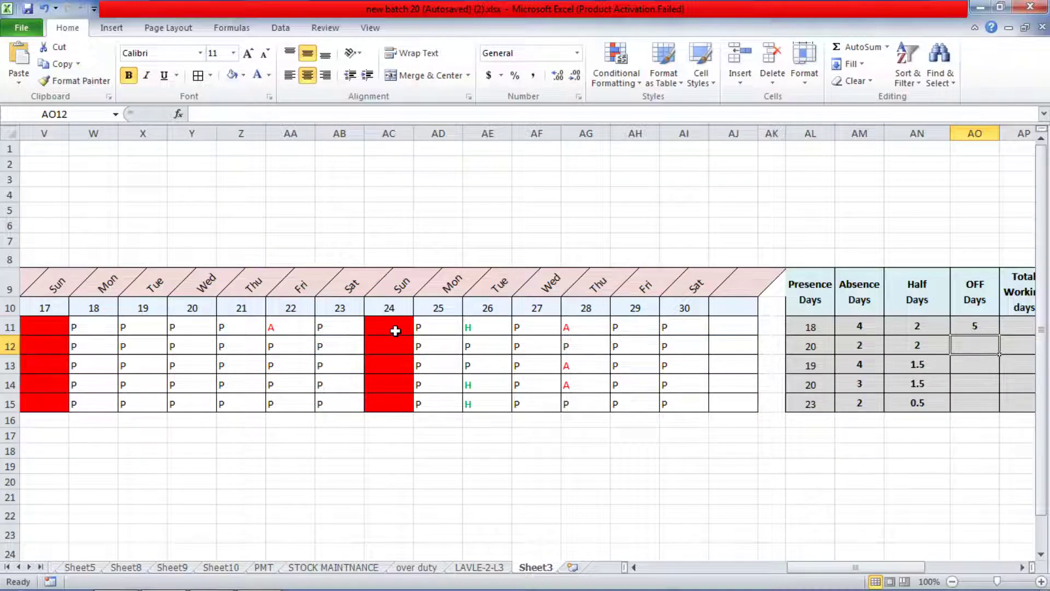
Review the COUNTBLANK formula in AO11 against the first employee's blank attendance cells and fill it down to AO15.
{"action": "left_click_drag", "start_coordinate": [869, 567], "coordinate": [912, 567]}
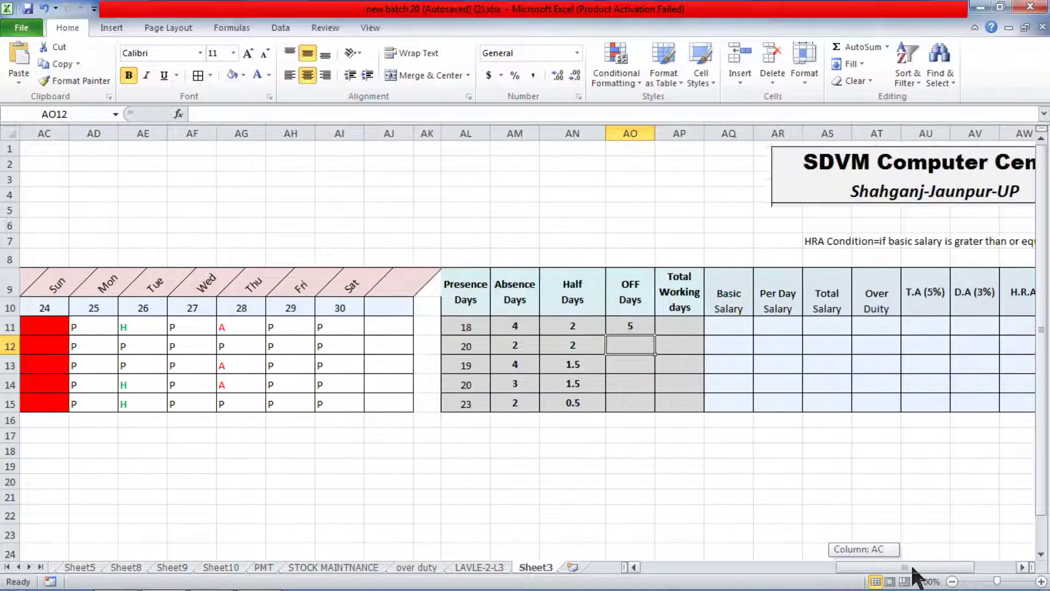
{"action": "left_click", "coordinate": [645, 326]}
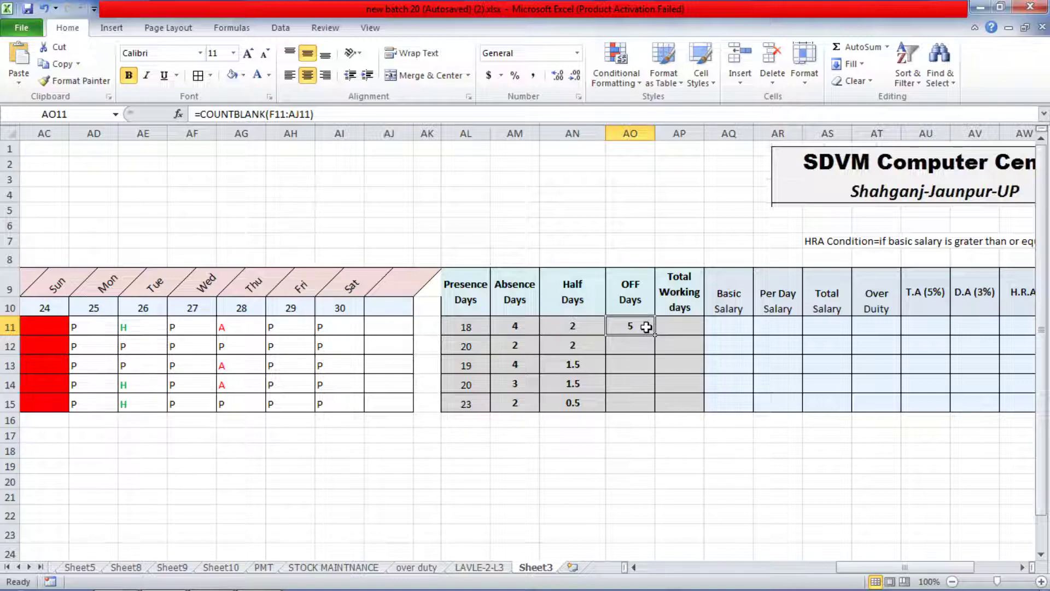
{"action": "left_click_drag", "start_coordinate": [867, 569], "coordinate": [705, 568]}
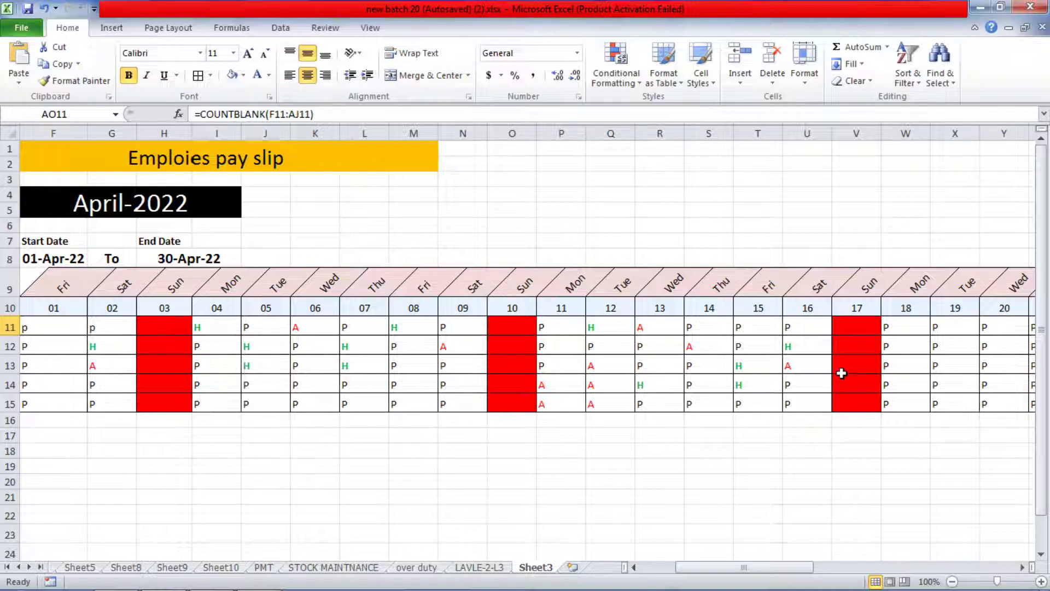
{"action": "left_click_drag", "start_coordinate": [766, 568], "coordinate": [929, 586]}
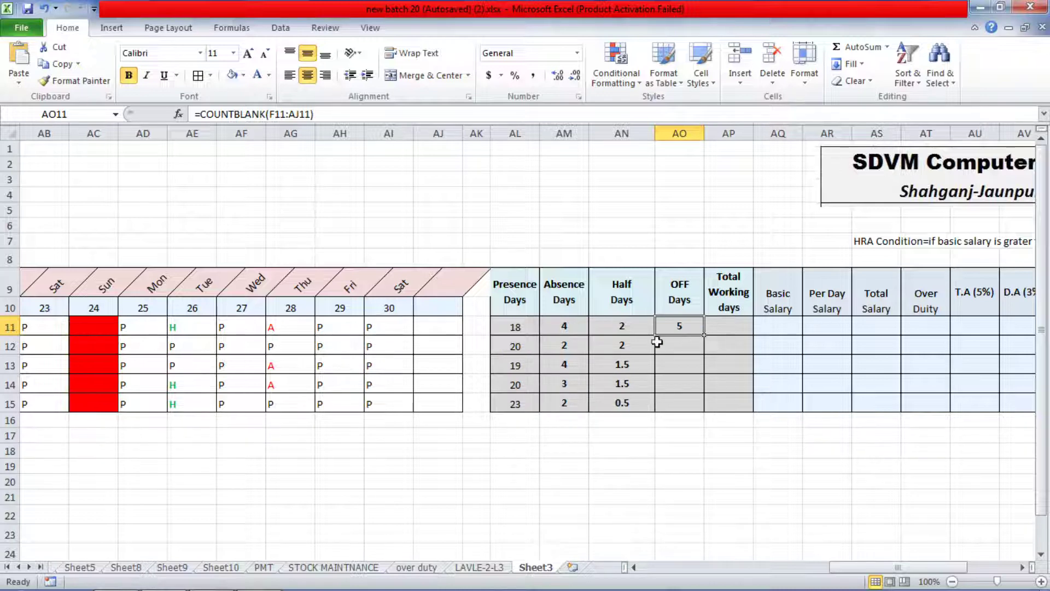
{"action": "left_click", "coordinate": [306, 114]}
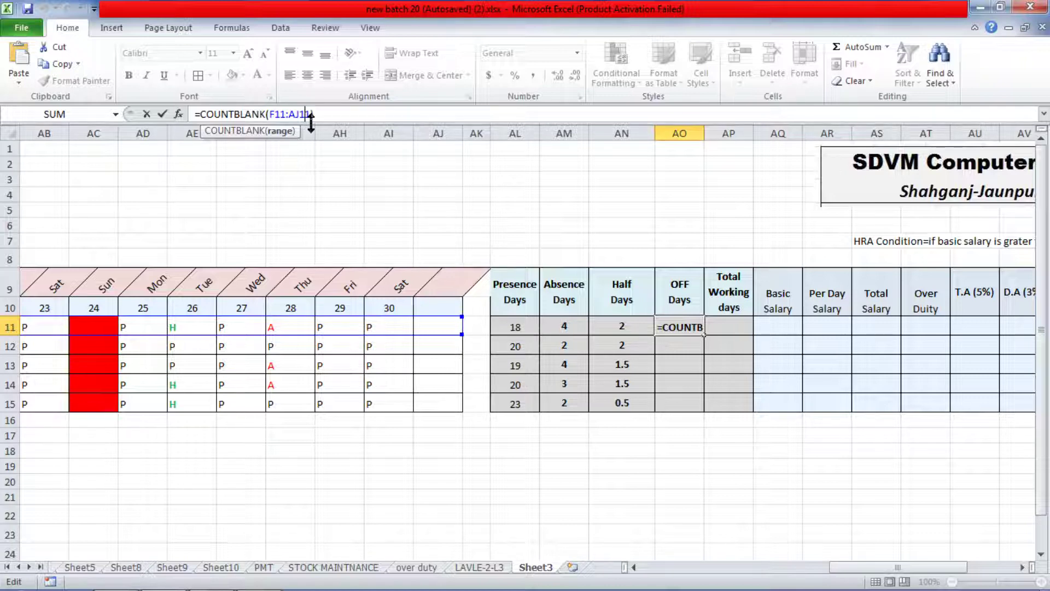
{"action": "type", "text": "1)"}
{"action": "key", "text": "Return"}
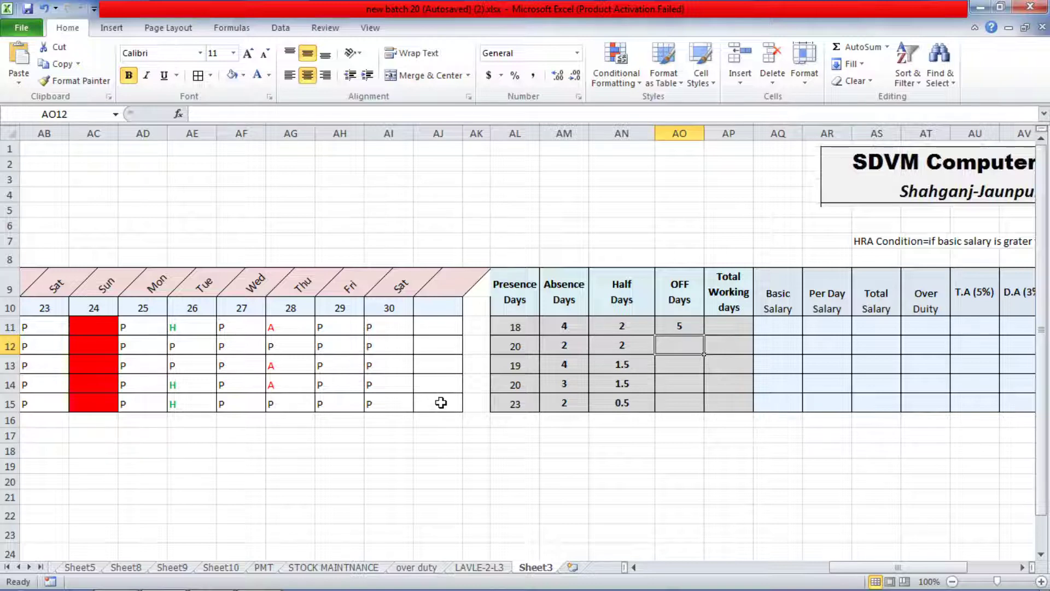
{"action": "left_click", "coordinate": [687, 326]}
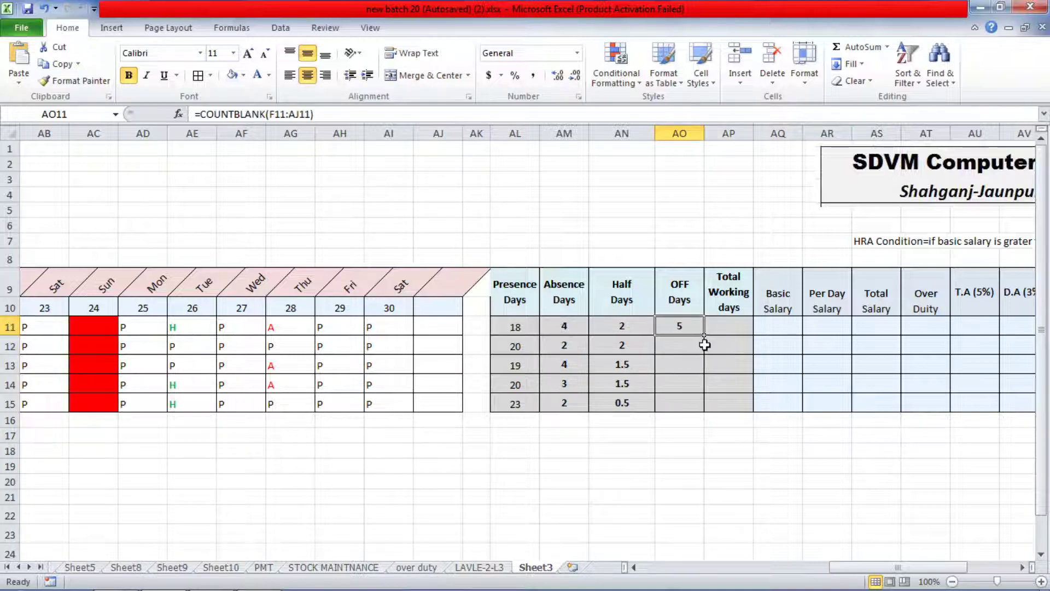
{"action": "left_click_drag", "start_coordinate": [704, 335], "coordinate": [698, 411]}
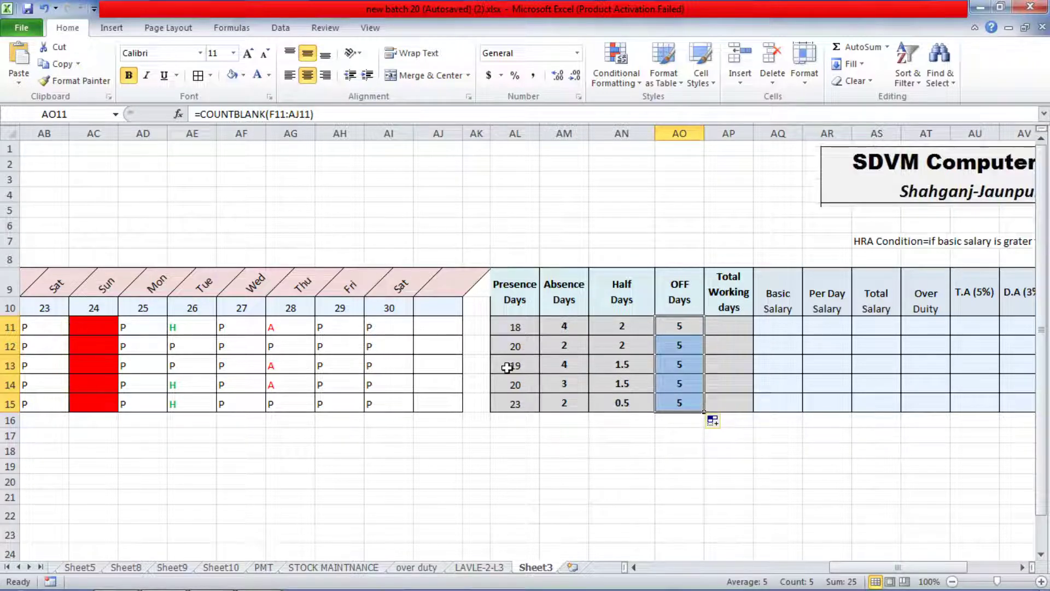
Start the Total Working days formula in AP11 with the bracketed sum of Presence, Half and OFF Days, =(AL11+AN11+AO11).
{"action": "left_click", "coordinate": [727, 328]}
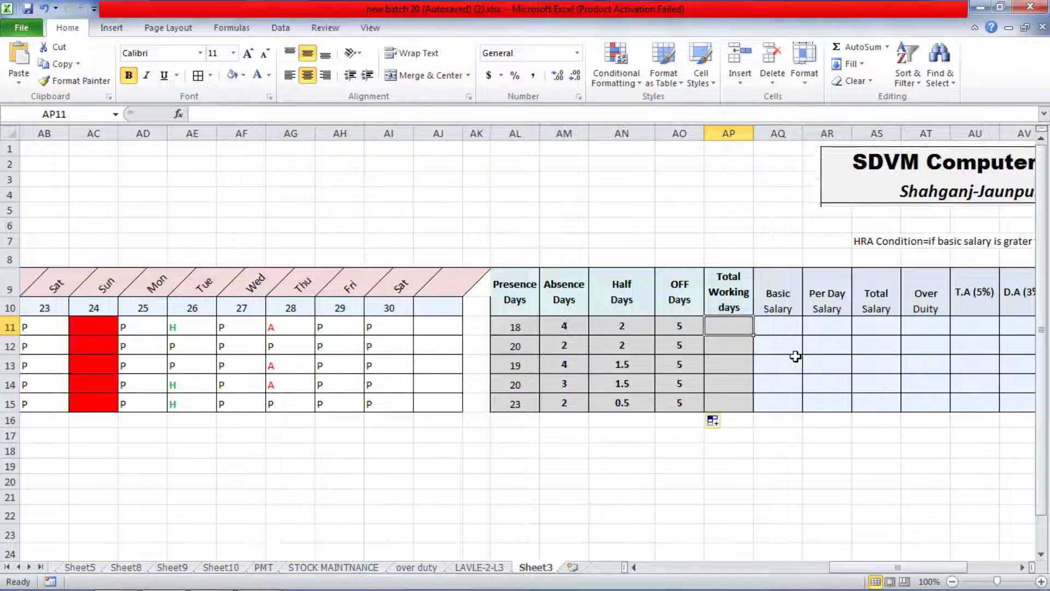
{"action": "type", "text": "="}
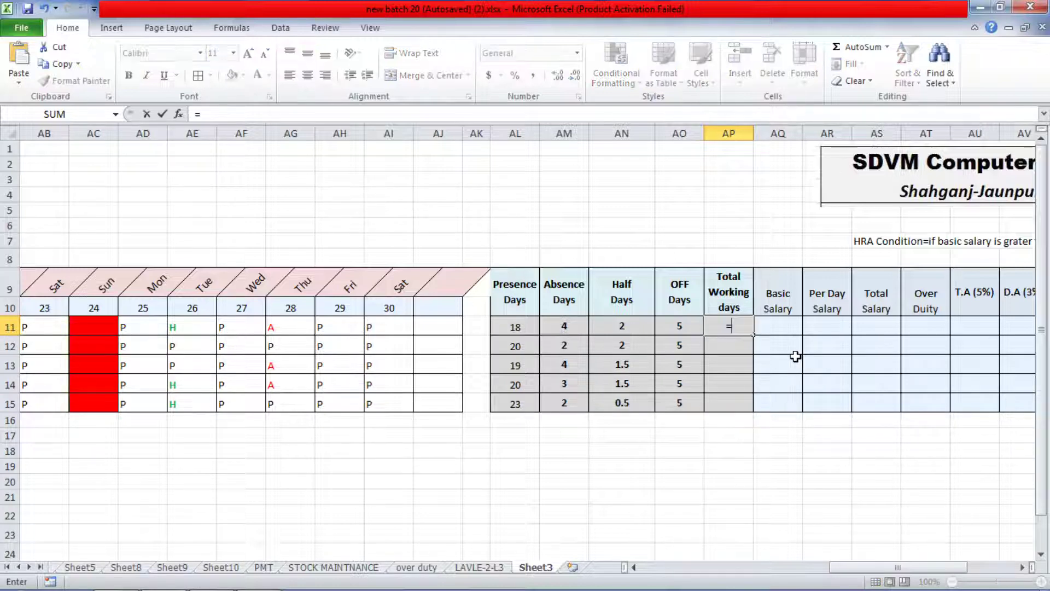
{"action": "left_click", "coordinate": [472, 113]}
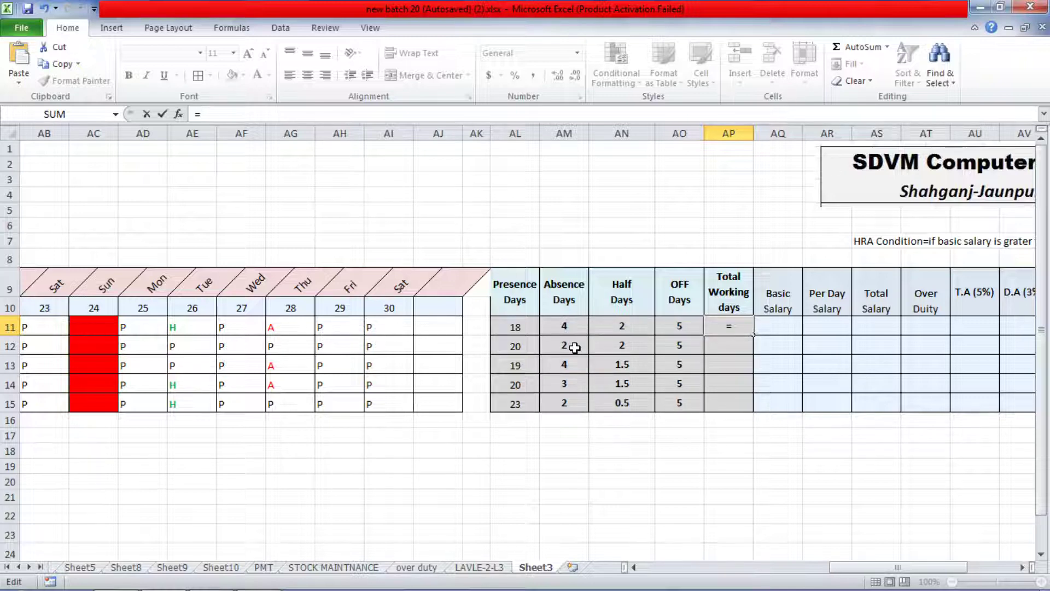
{"action": "type", "text": "("}
{"action": "left_click", "coordinate": [526, 329]}
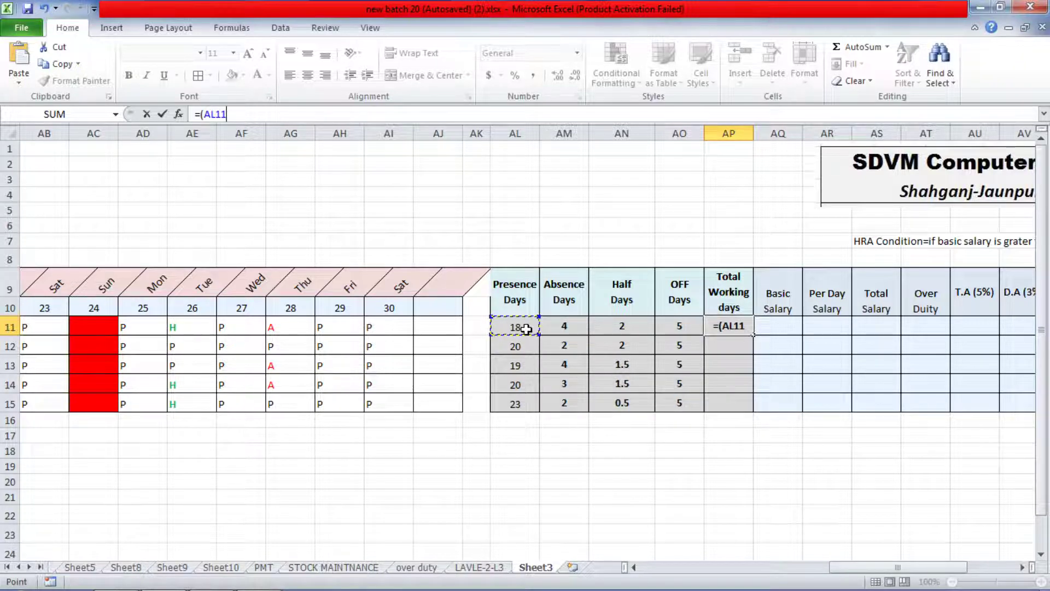
{"action": "type", "text": "+"}
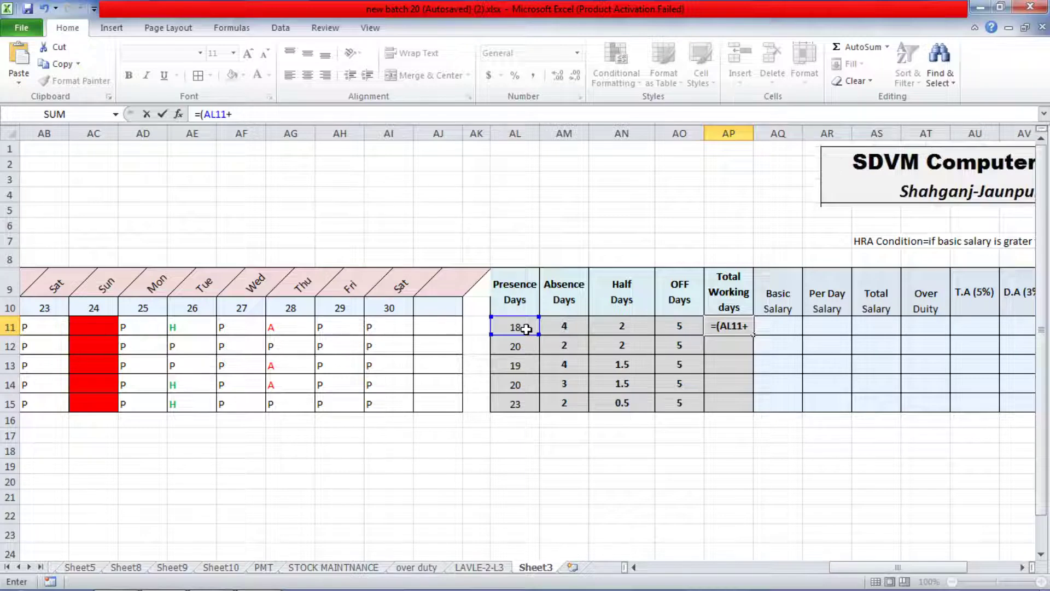
{"action": "left_click", "coordinate": [623, 326]}
{"action": "type", "text": "+"}
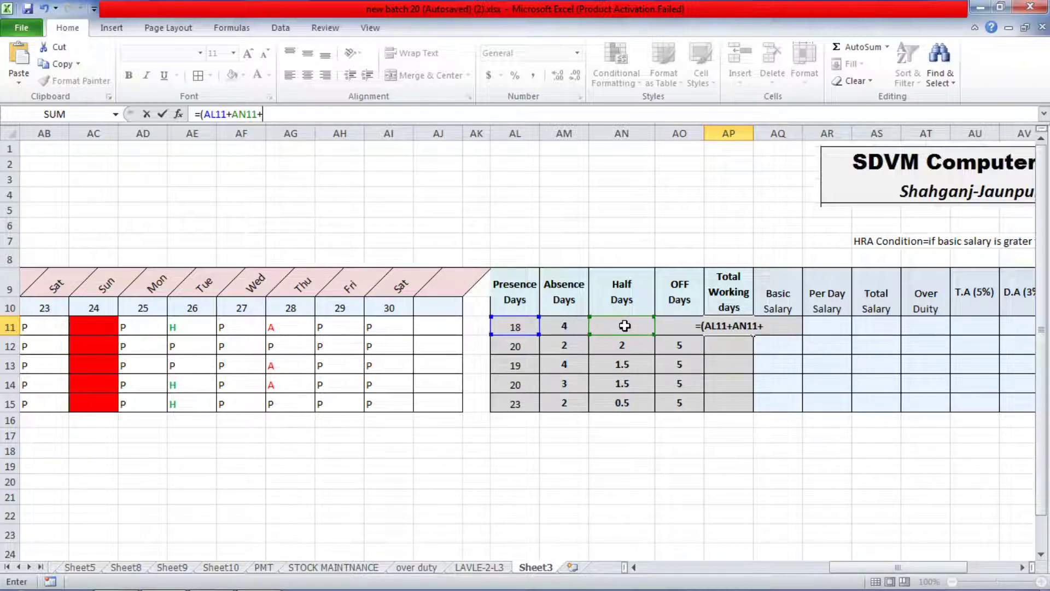
{"action": "key", "text": "F2"}
{"action": "key", "text": "Home"}
{"action": "left_click", "coordinate": [320, 111]}
{"action": "type", "text": "AO11"}
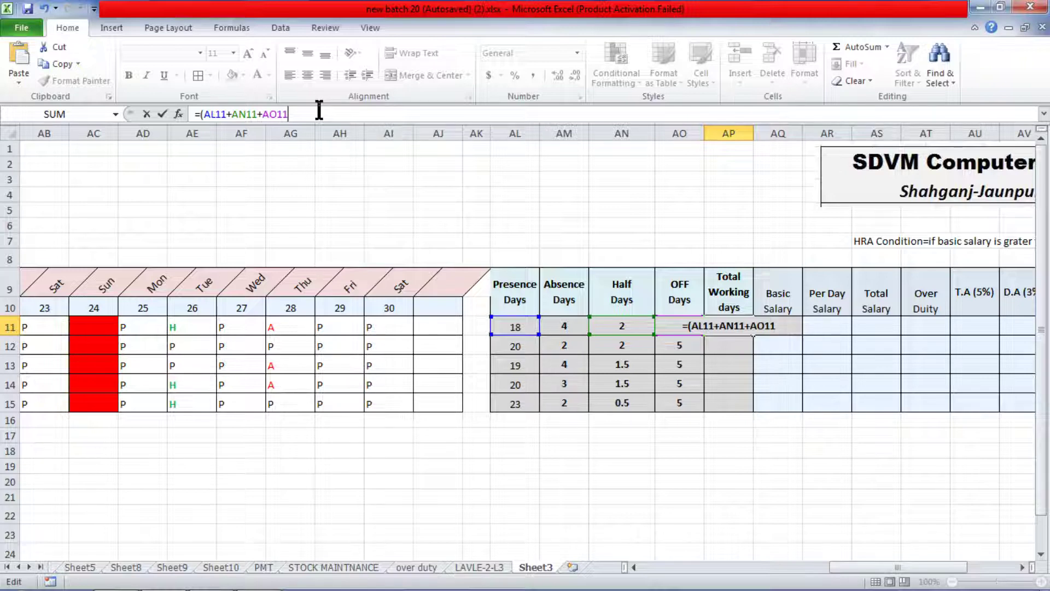
{"action": "type", "text": ")"}
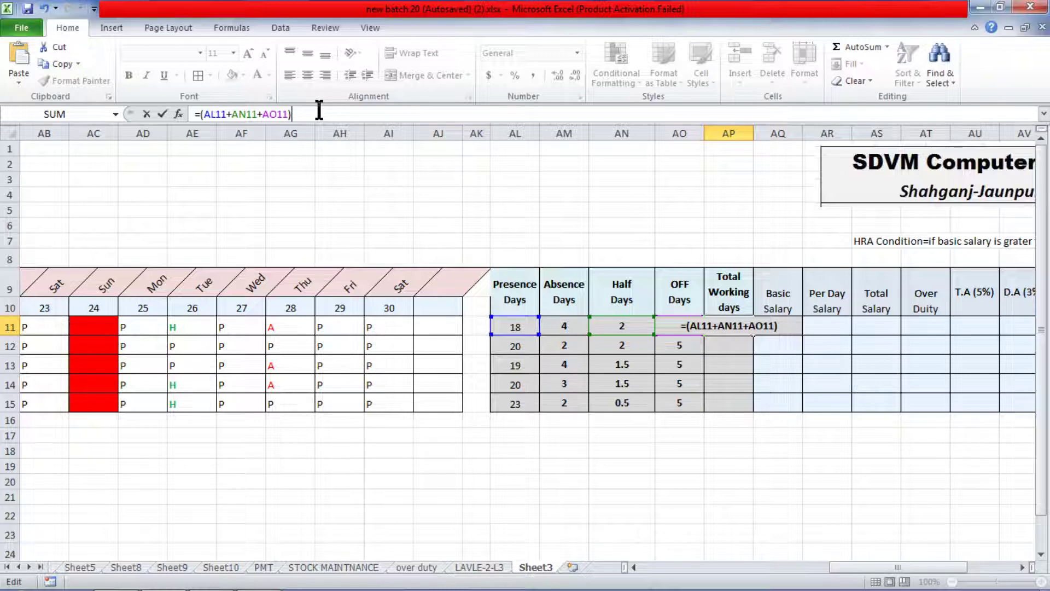
Complete the AP11 formula by subtracting the Absence Days, -(AM11), and fill it down to AP15.
{"action": "type", "text": "-"}
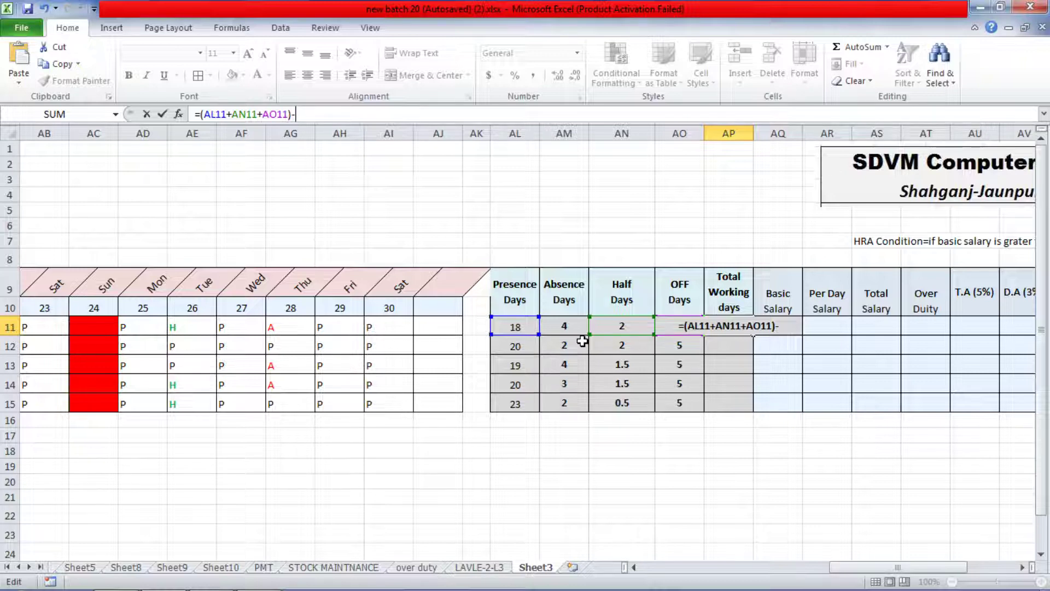
{"action": "type", "text": "("}
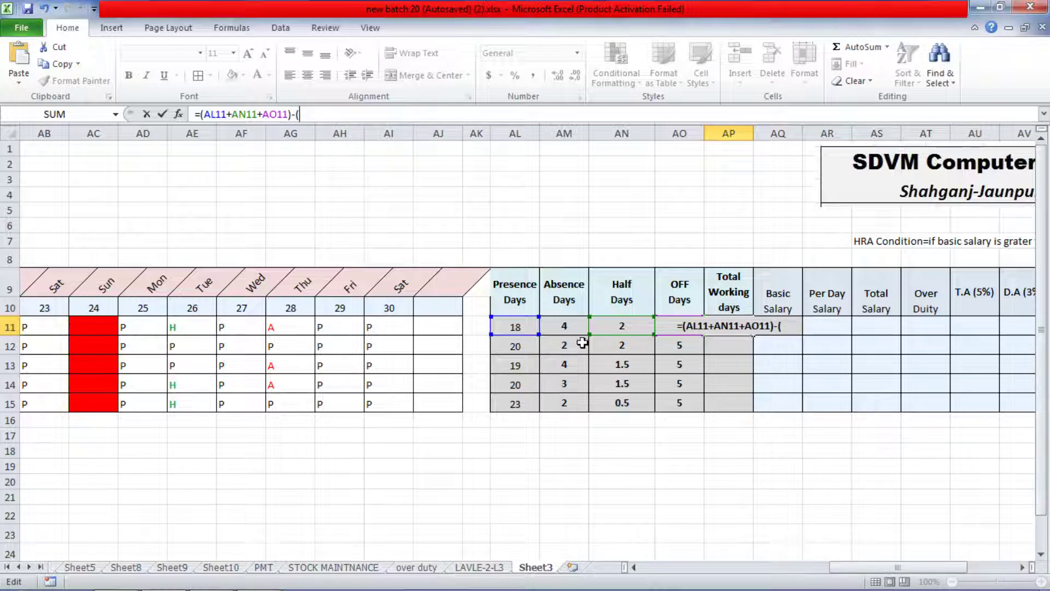
{"action": "left_click", "coordinate": [582, 325]}
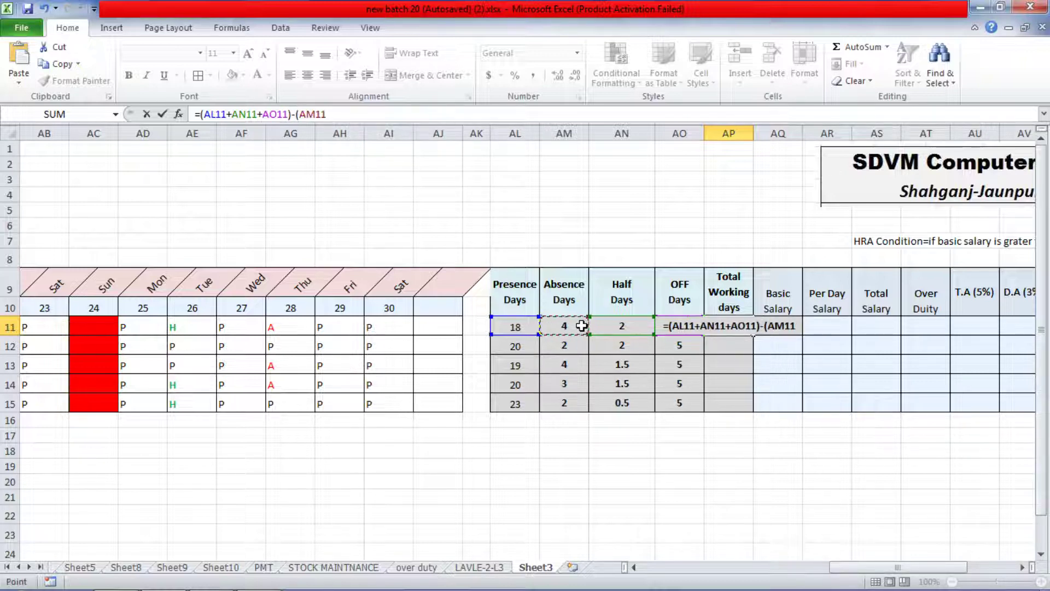
{"action": "type", "text": ")"}
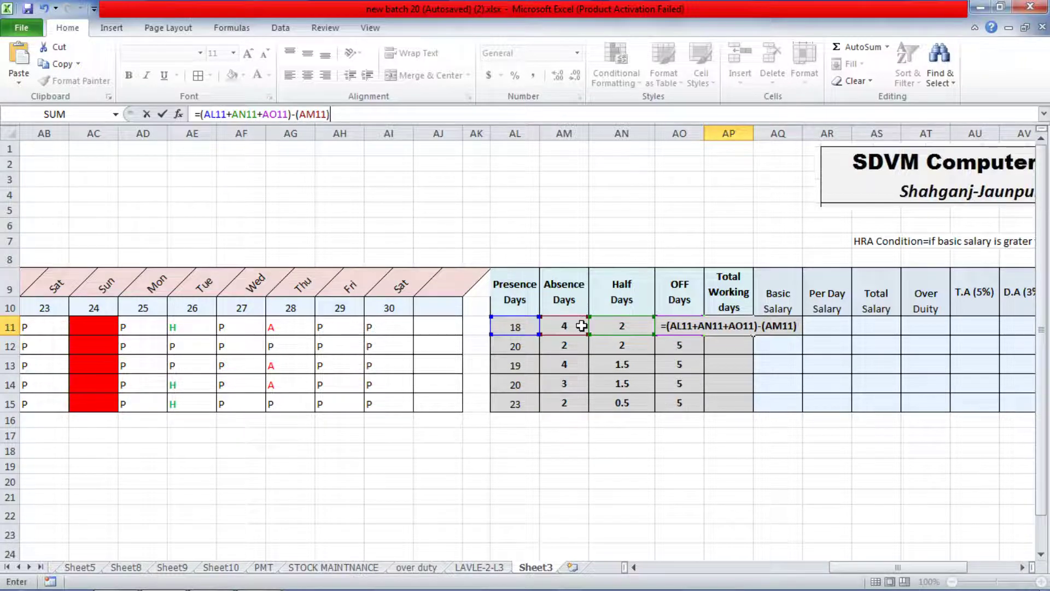
{"action": "key", "text": "Return"}
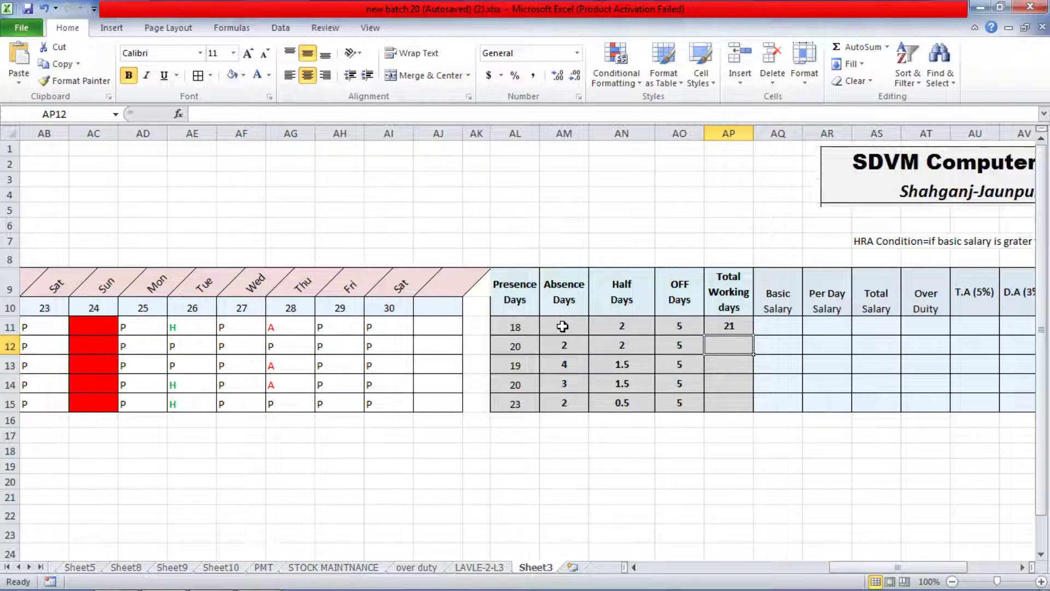
{"action": "left_click", "coordinate": [736, 326]}
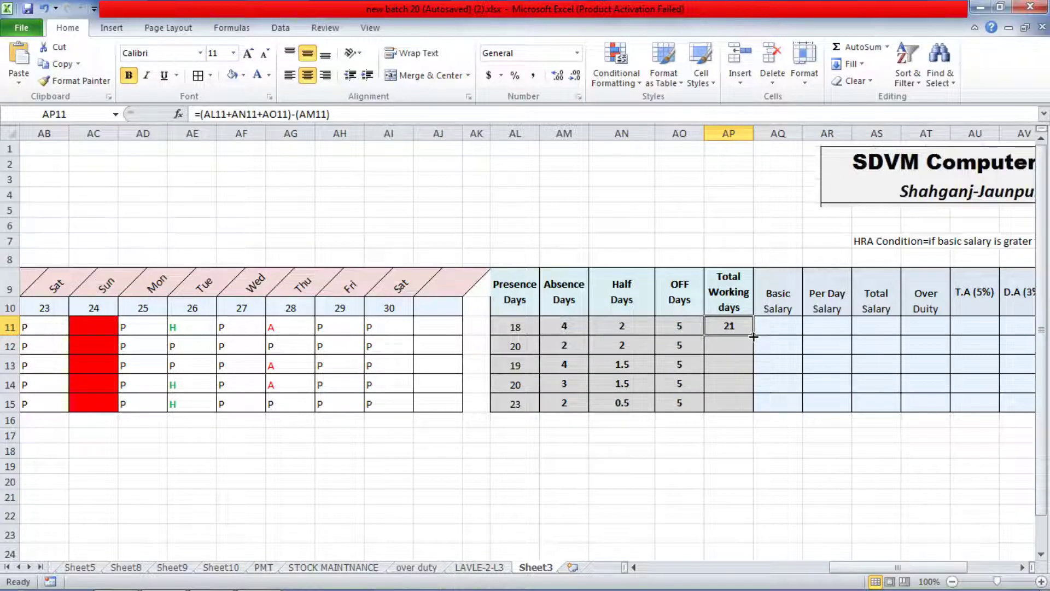
{"action": "left_click_drag", "start_coordinate": [754, 337], "coordinate": [756, 406]}
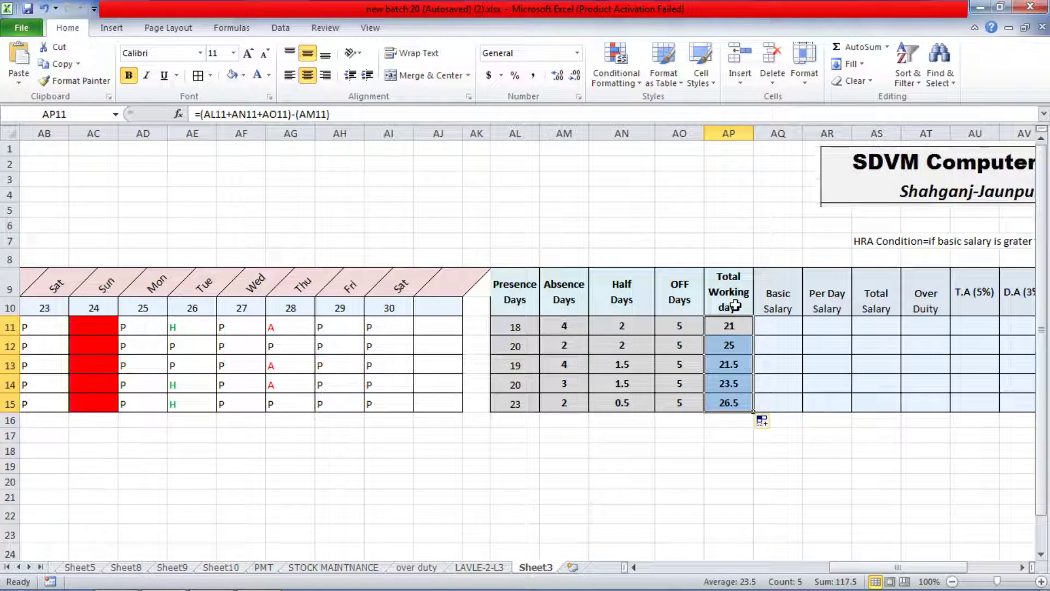
Widen the Basic Salary column AQ slightly and enter 25000 in AQ11 and 12000 in AQ12.
{"action": "left_click", "coordinate": [773, 325]}
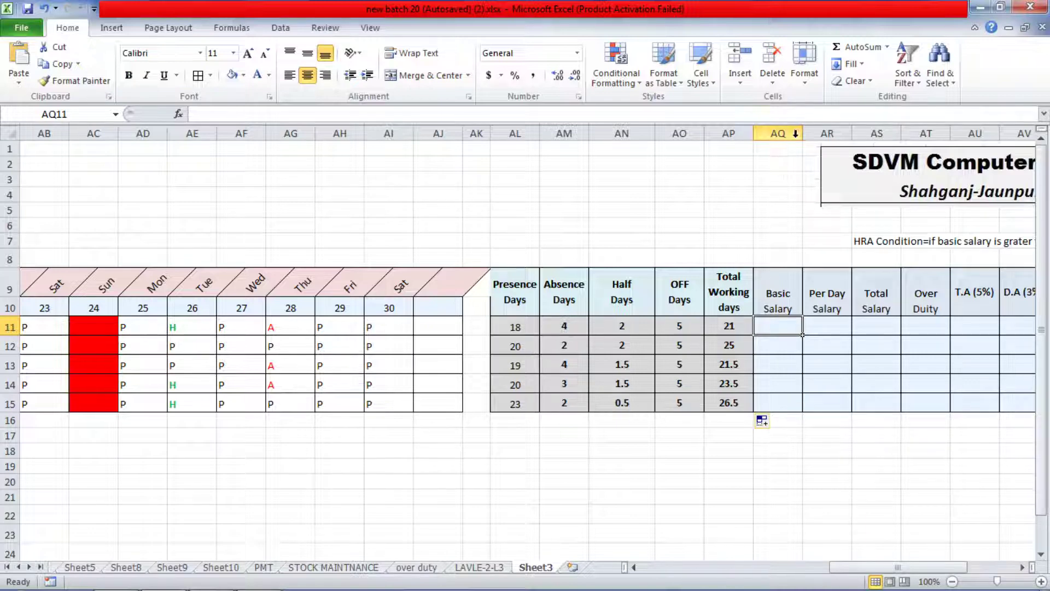
{"action": "left_click_drag", "start_coordinate": [800, 135], "coordinate": [815, 134]}
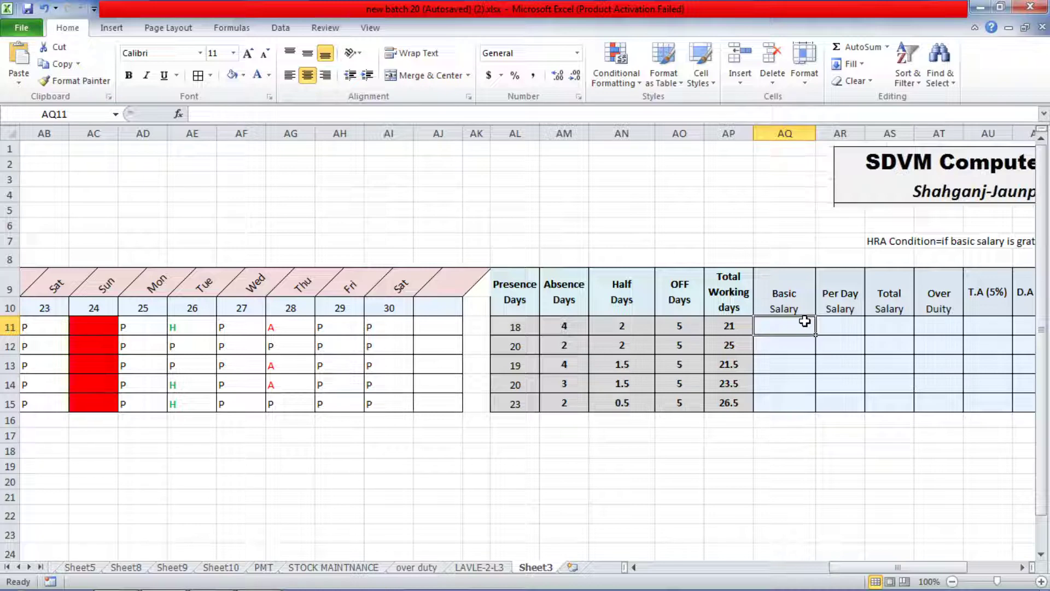
{"action": "type", "text": "25000"}
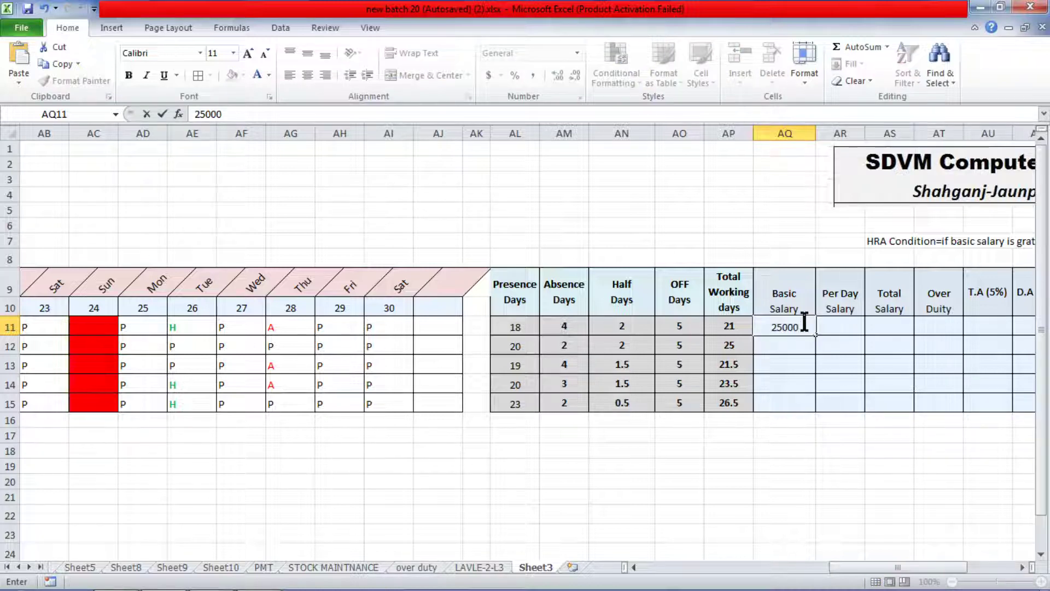
{"action": "key", "text": "Return"}
{"action": "type", "text": "120"}
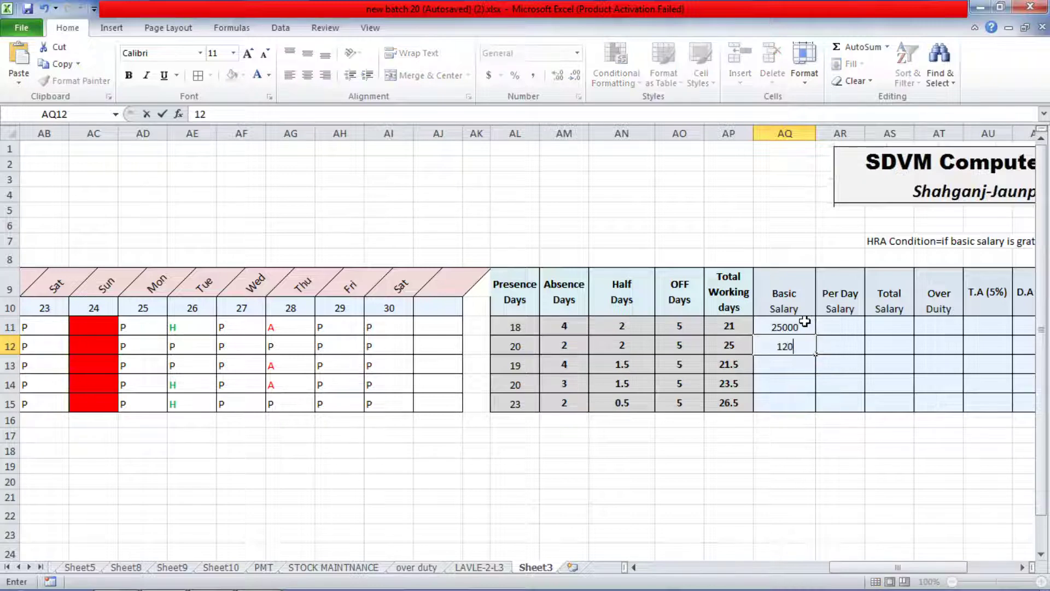
{"action": "type", "text": "00"}
{"action": "key", "text": "Return"}
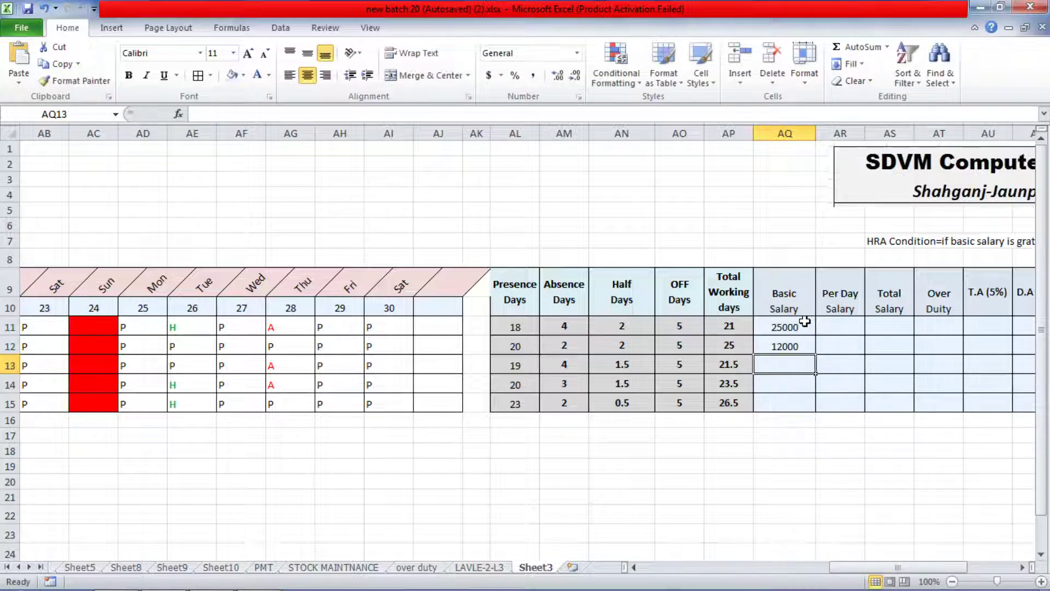
Enter the remaining Basic Salary values 18000, 10000 and 8000 in AQ13 to AQ15.
{"action": "type", "text": "18000"}
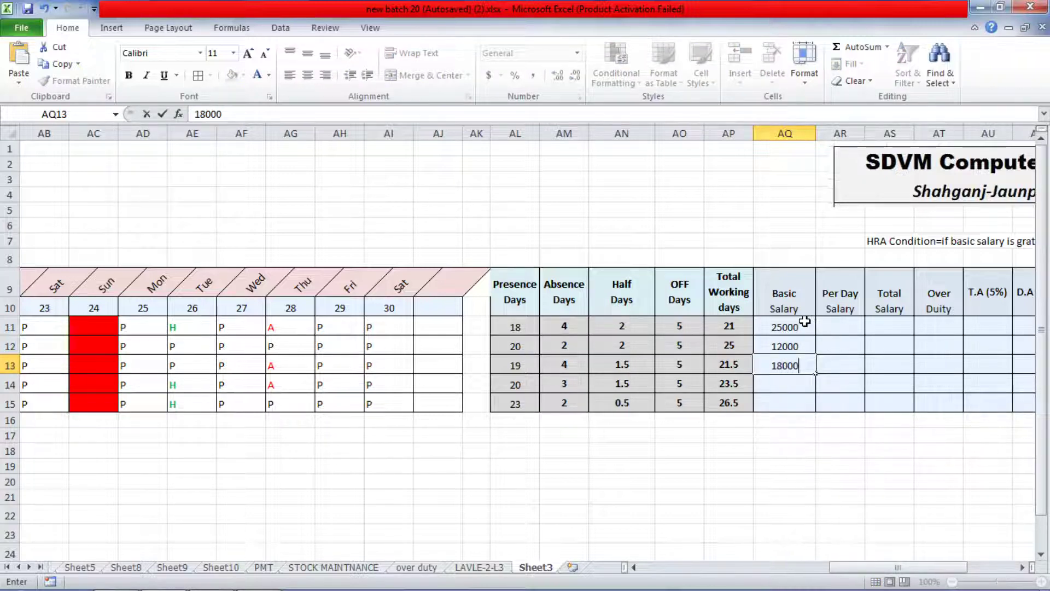
{"action": "key", "text": "Return"}
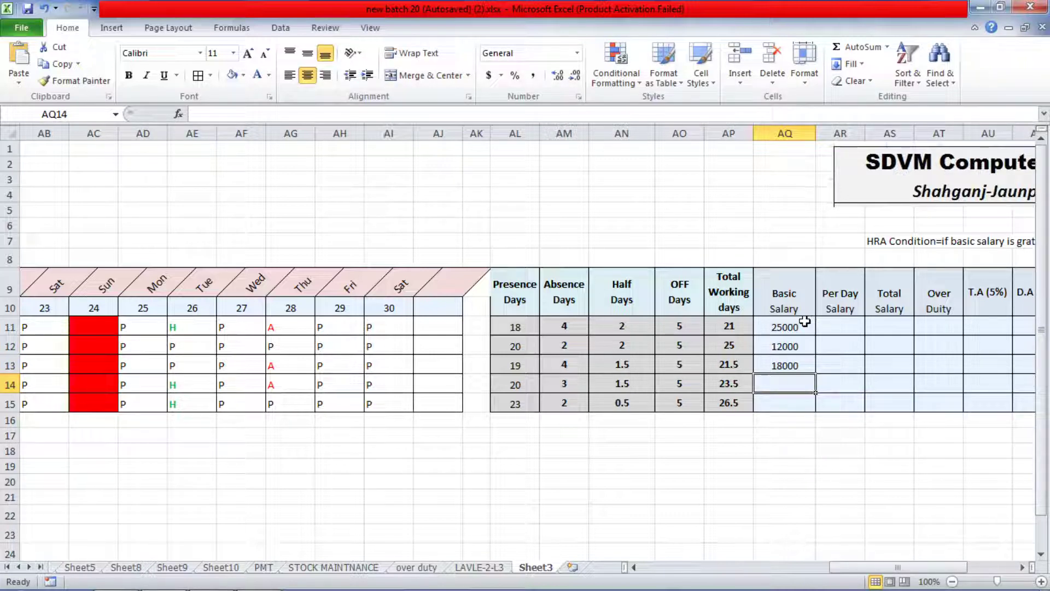
{"action": "type", "text": "1000"}
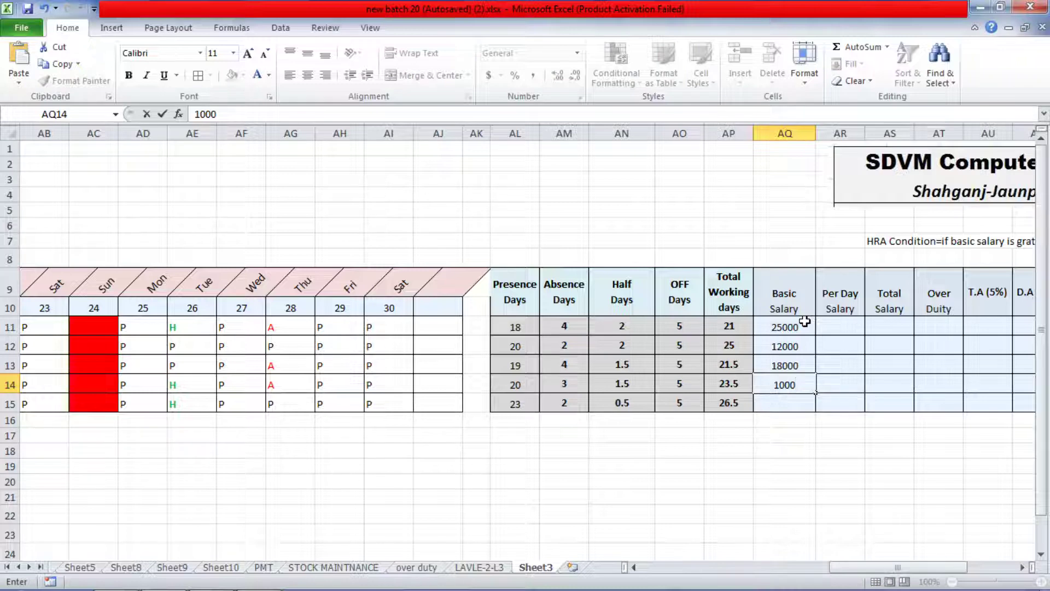
{"action": "type", "text": "0"}
{"action": "key", "text": "Return"}
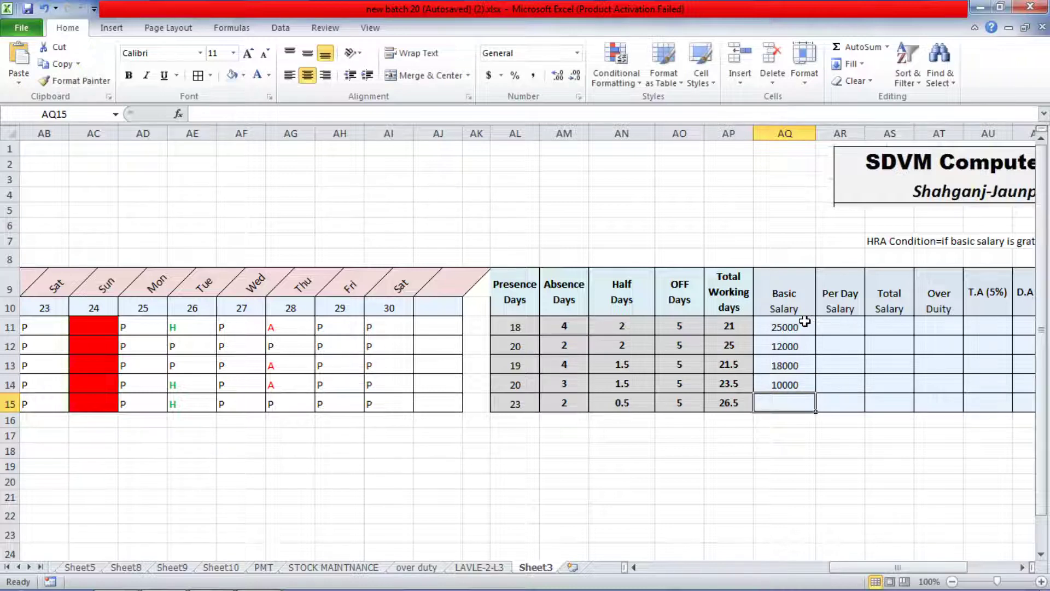
{"action": "type", "text": "8000"}
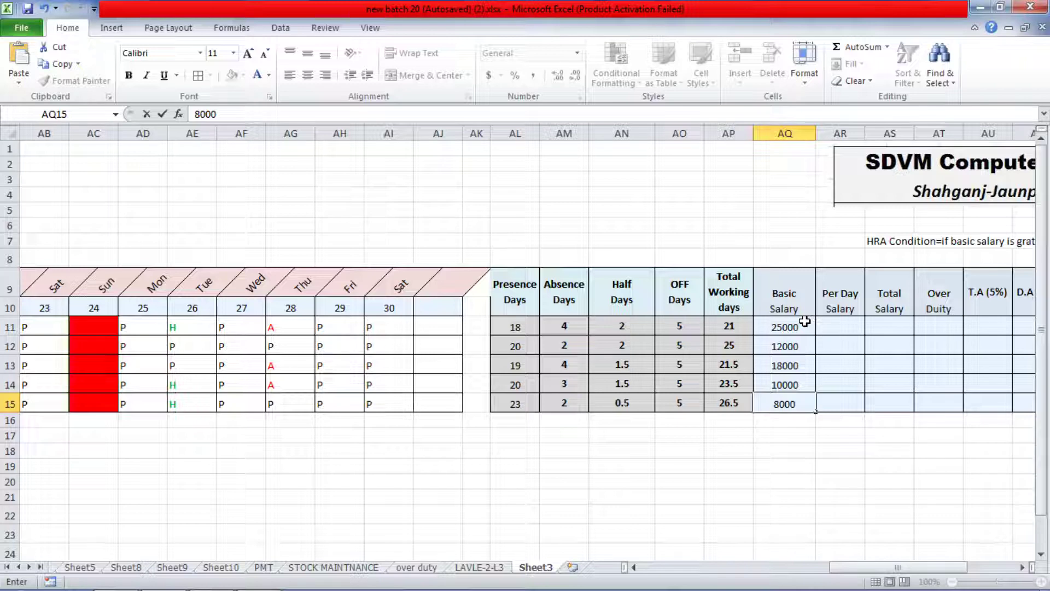
{"action": "key", "text": "Return"}
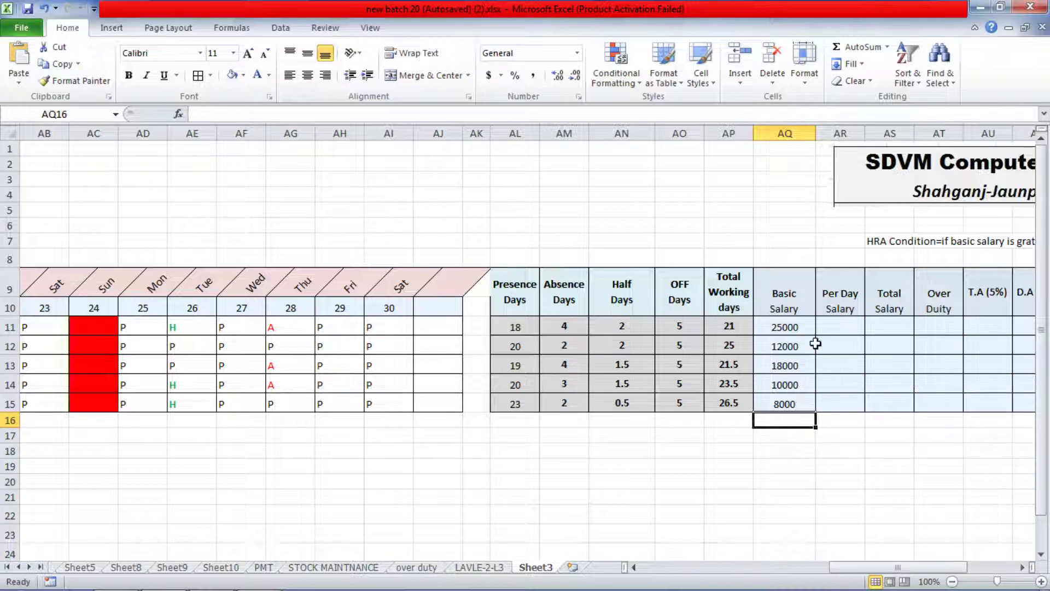
Calculate Per Day Salary in AR11 with =AQ11/30 and fill the formula down to AR15.
{"action": "left_click", "coordinate": [837, 327]}
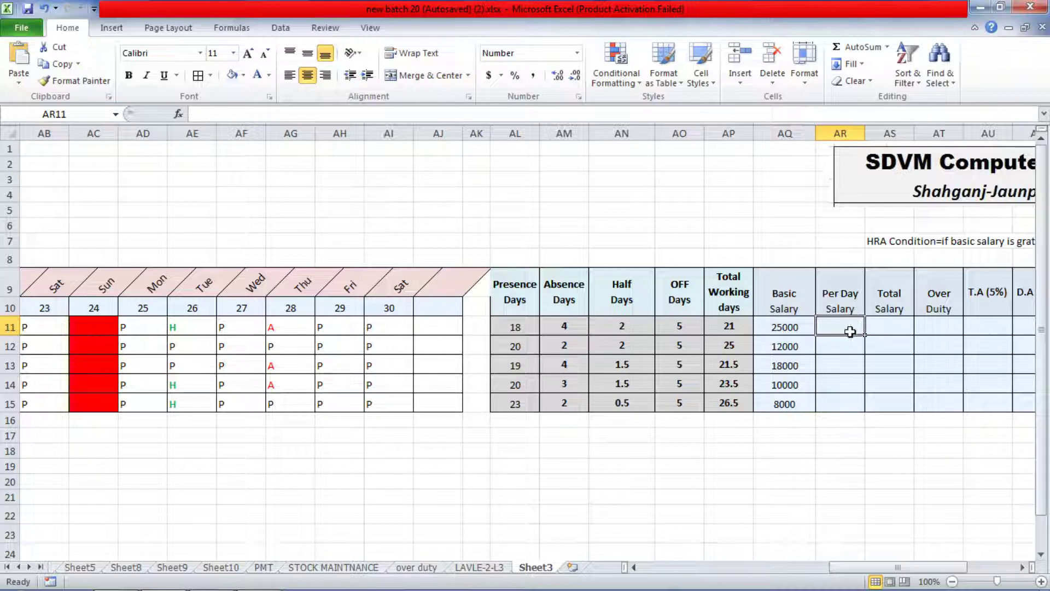
{"action": "type", "text": "="}
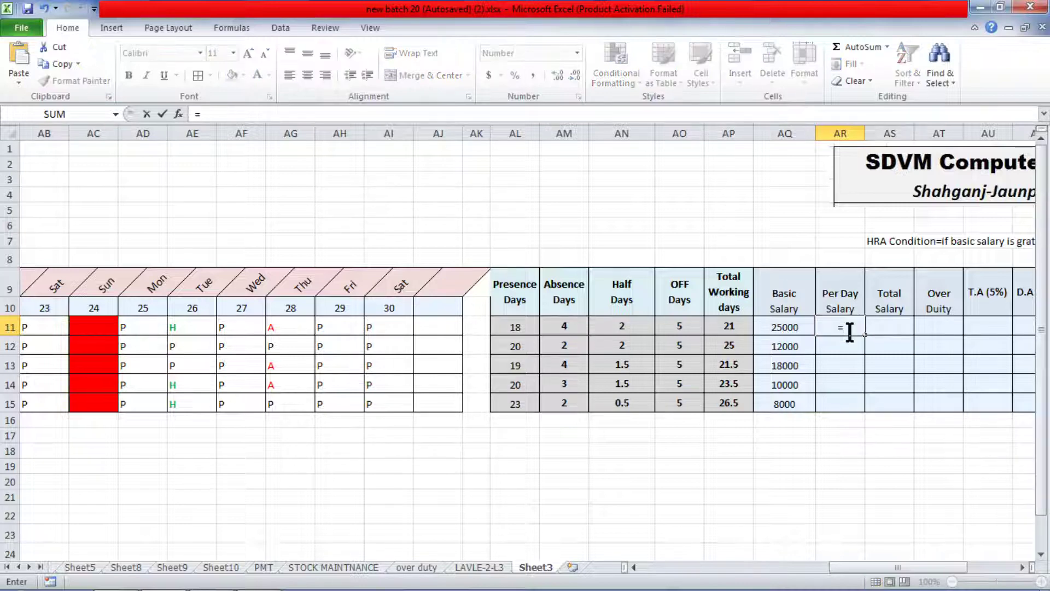
{"action": "left_click", "coordinate": [214, 114]}
{"action": "left_click", "coordinate": [801, 327]}
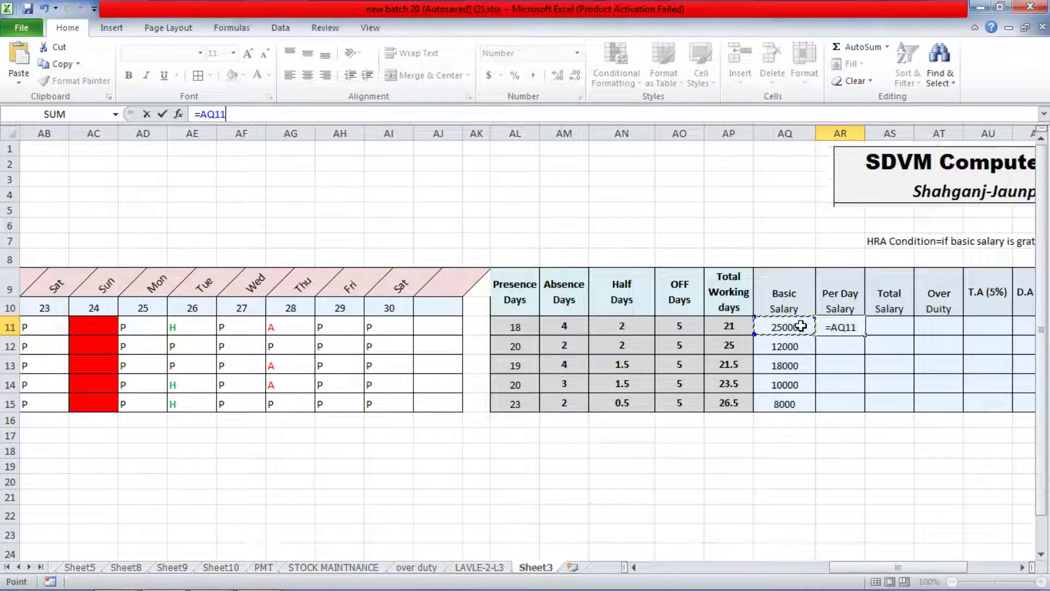
{"action": "type", "text": "/"}
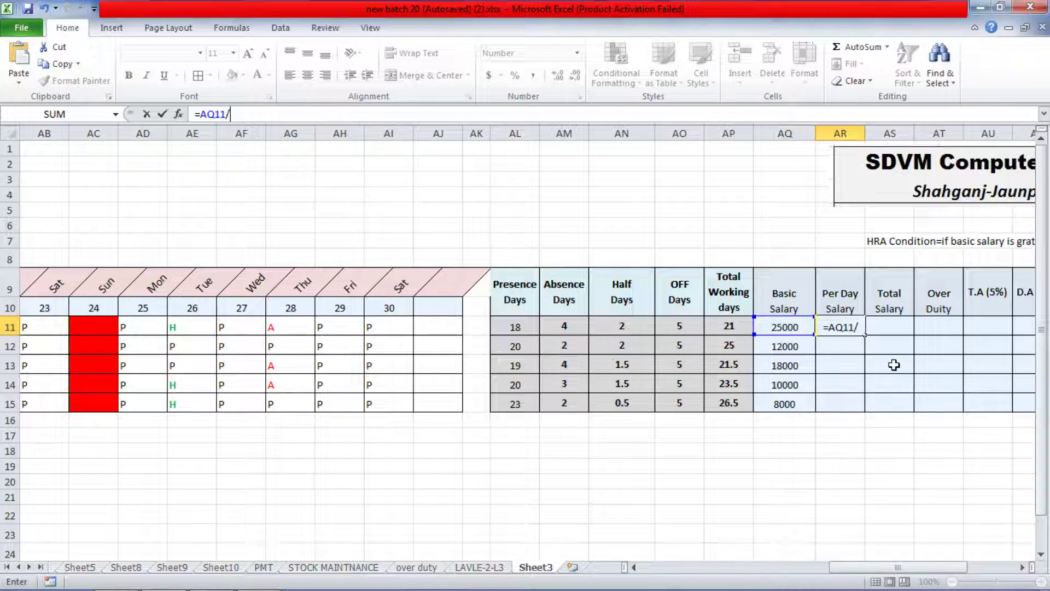
{"action": "type", "text": "30"}
{"action": "key", "text": "Return"}
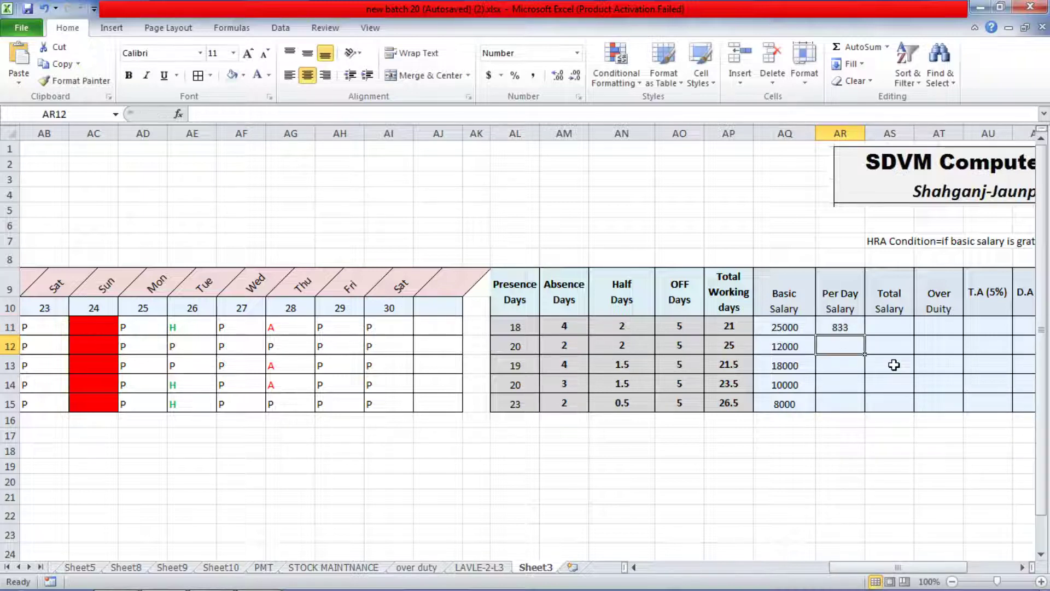
{"action": "left_click", "coordinate": [841, 326]}
{"action": "left_click_drag", "start_coordinate": [864, 335], "coordinate": [858, 406]}
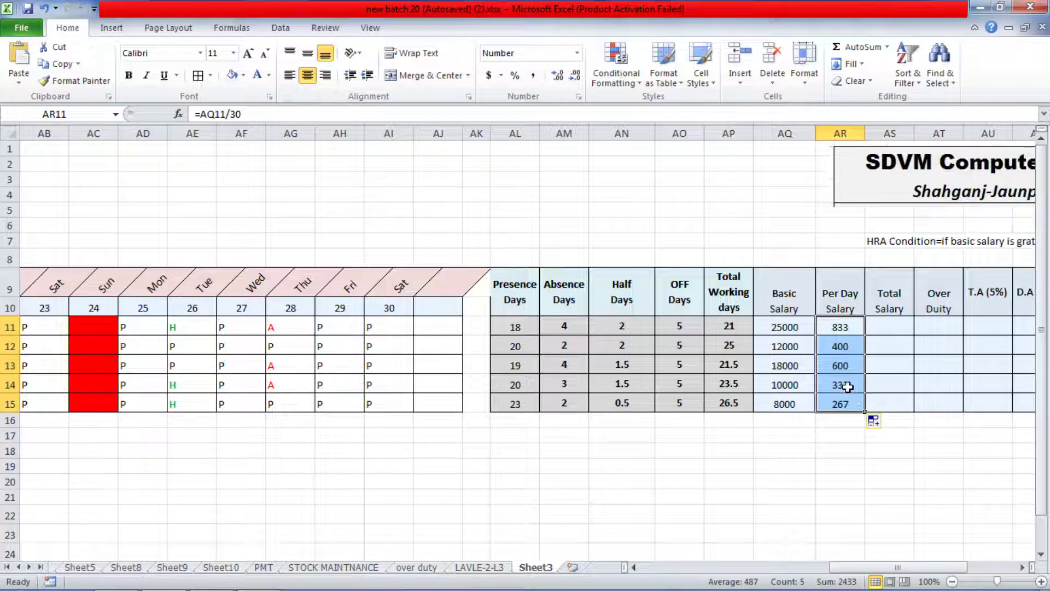
Calculate Total Salary in AS11 as working days times per day salary, =AP11*AR11, and fill it down to AS15.
{"action": "left_click", "coordinate": [886, 329]}
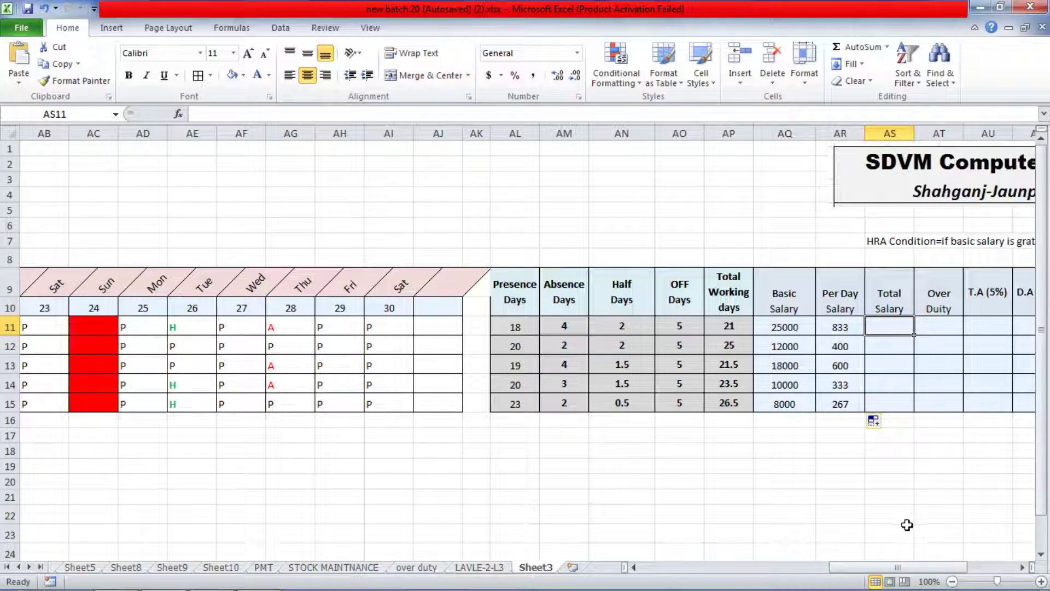
{"action": "left_click_drag", "start_coordinate": [900, 568], "coordinate": [922, 569]}
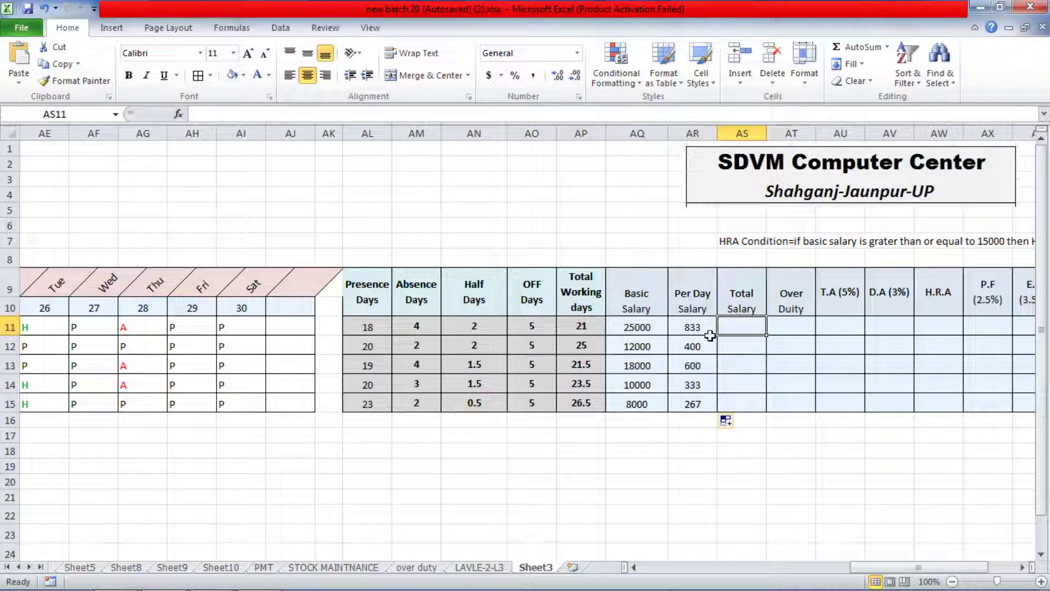
{"action": "type", "text": "="}
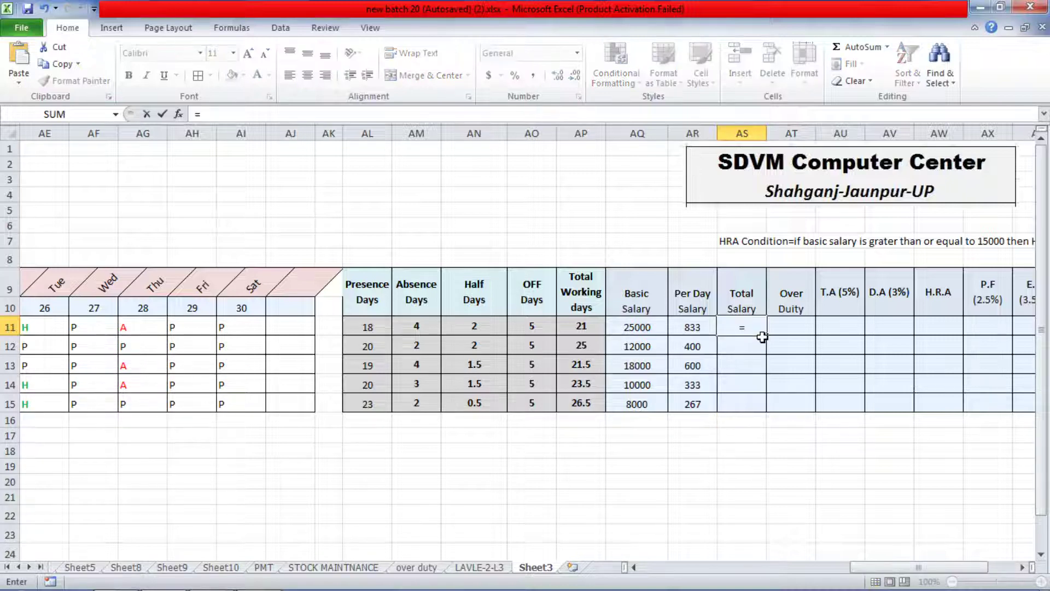
{"action": "left_click", "coordinate": [567, 327]}
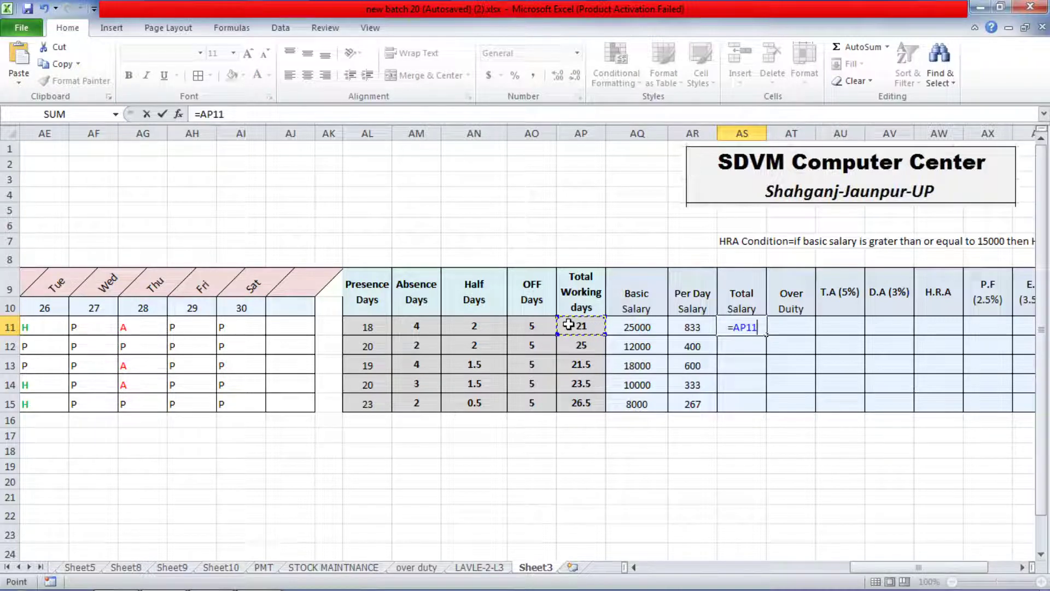
{"action": "type", "text": "*"}
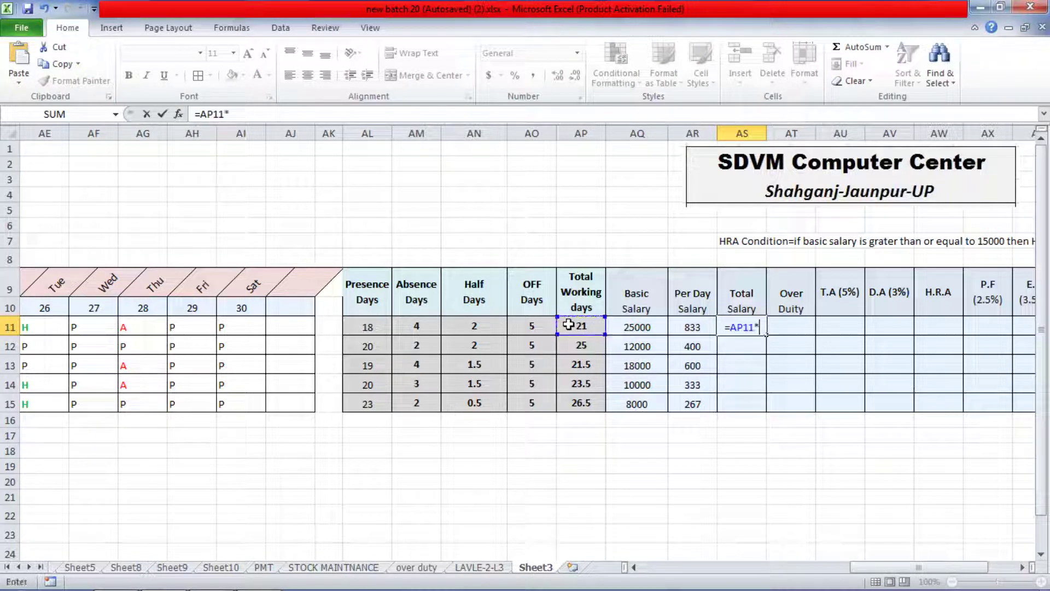
{"action": "left_click", "coordinate": [706, 327]}
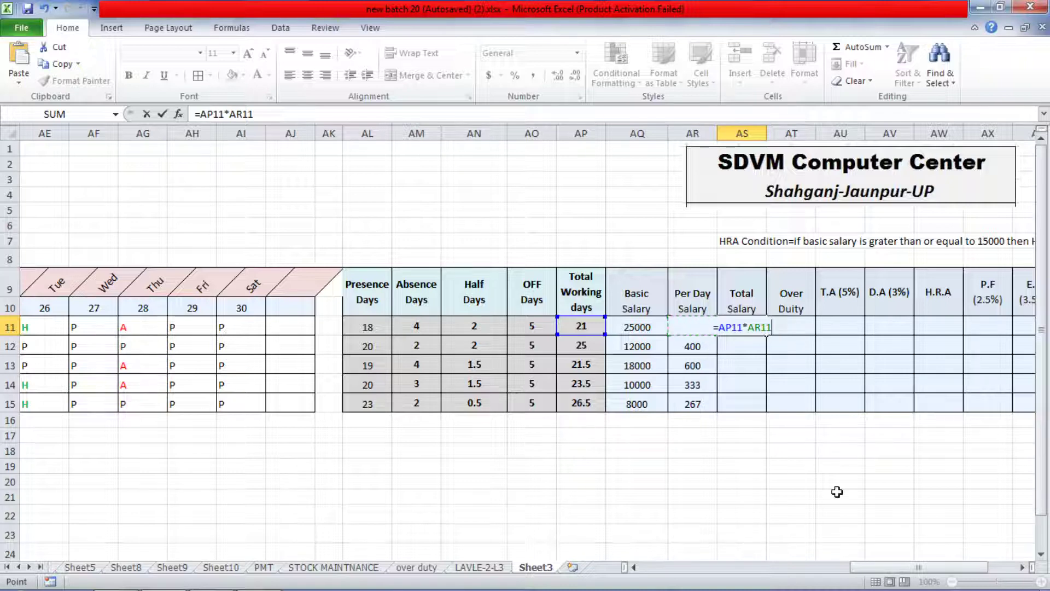
{"action": "key", "text": "Return"}
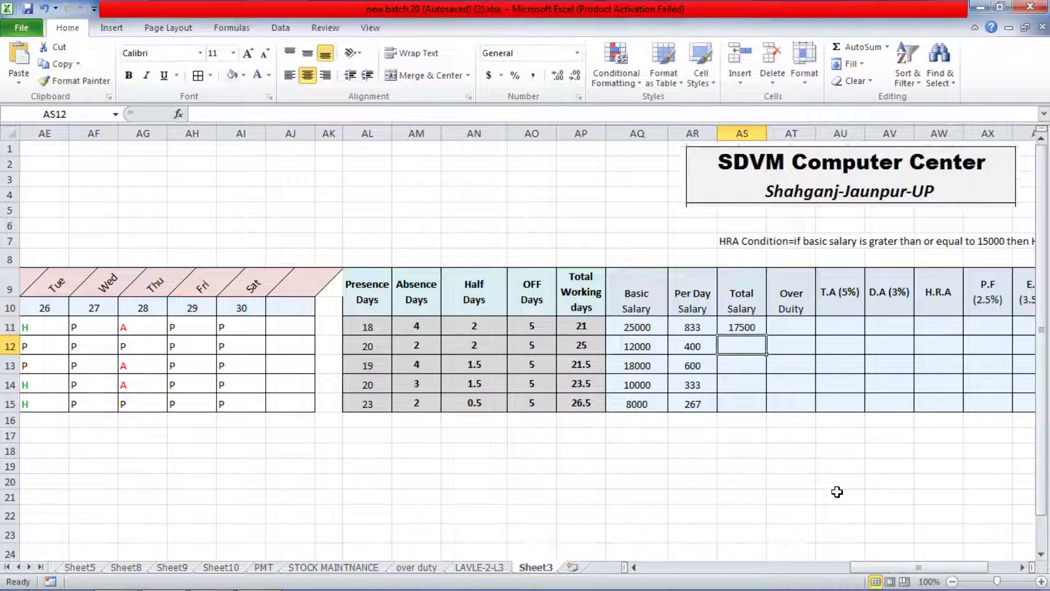
{"action": "left_click", "coordinate": [746, 323]}
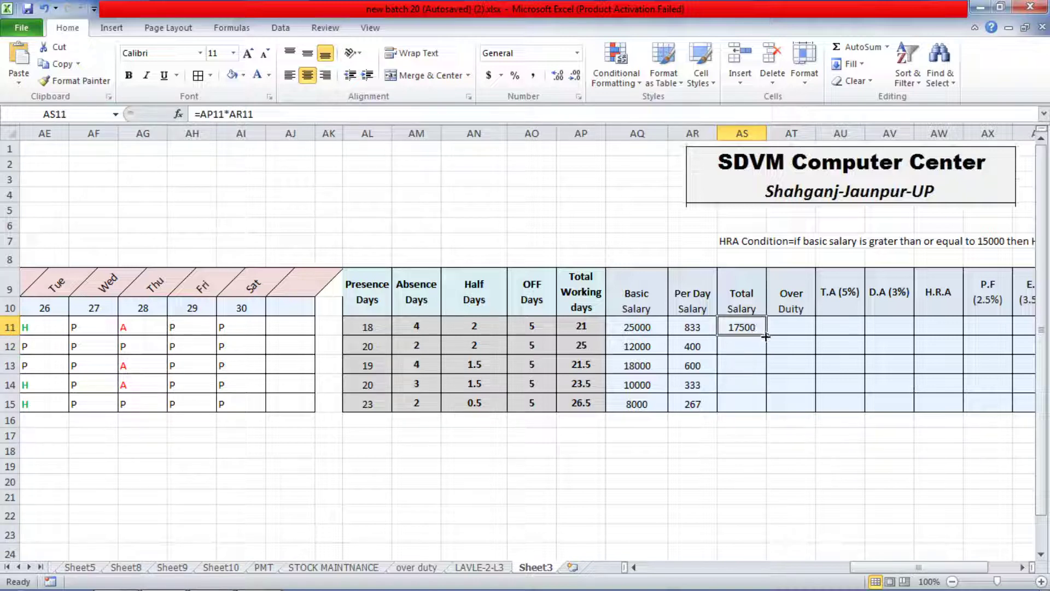
{"action": "left_click_drag", "start_coordinate": [766, 335], "coordinate": [757, 406]}
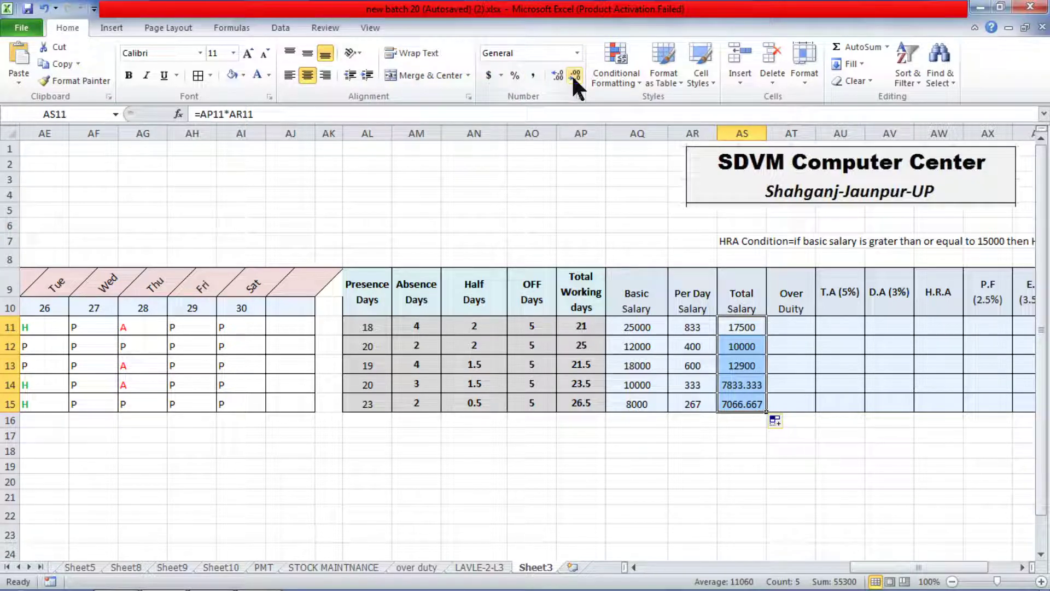
Format the Total Salary values in AS11:AS15 to show no decimal places.
{"action": "left_click", "coordinate": [558, 74]}
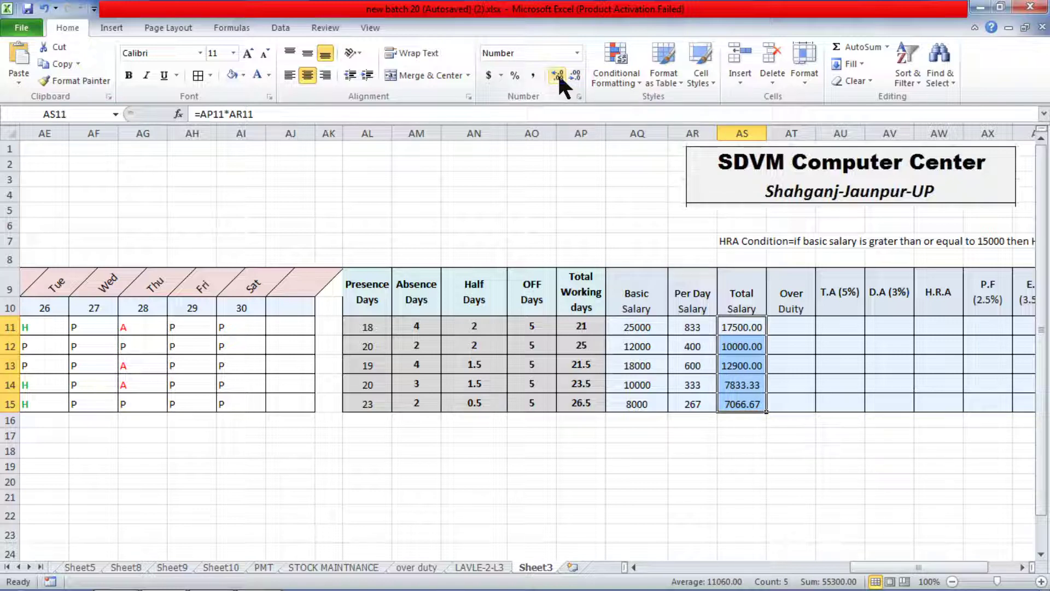
{"action": "left_click", "coordinate": [570, 76]}
{"action": "left_click", "coordinate": [571, 76]}
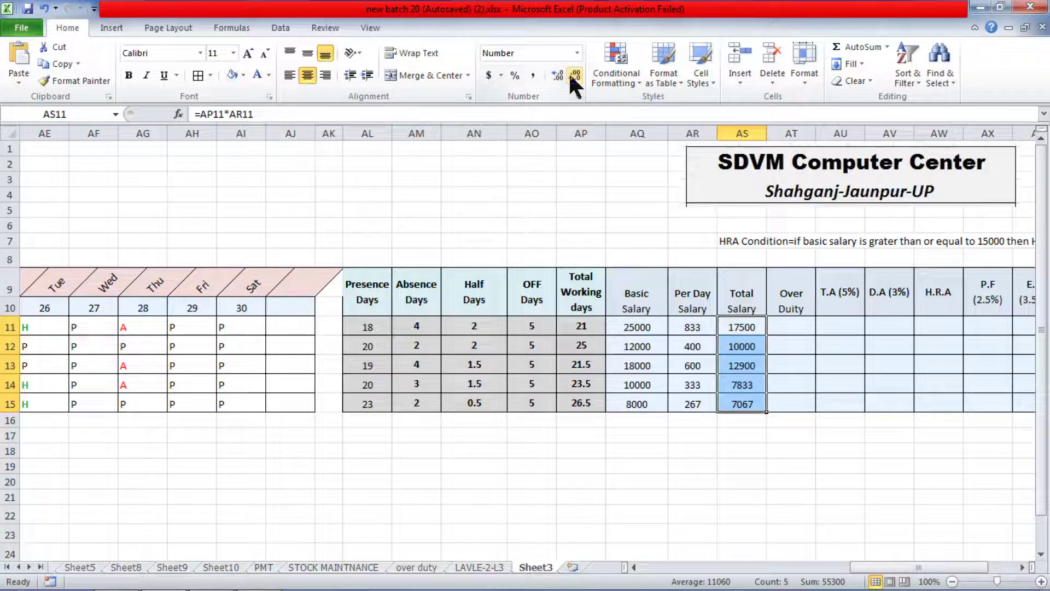
{"action": "left_click", "coordinate": [557, 75]}
{"action": "left_click", "coordinate": [571, 75]}
Link Over Duty cell AT11 to the first over time amount on the over duty sheet, ='over duty'!AN5, and fill it down to AT15.
{"action": "left_click", "coordinate": [808, 329]}
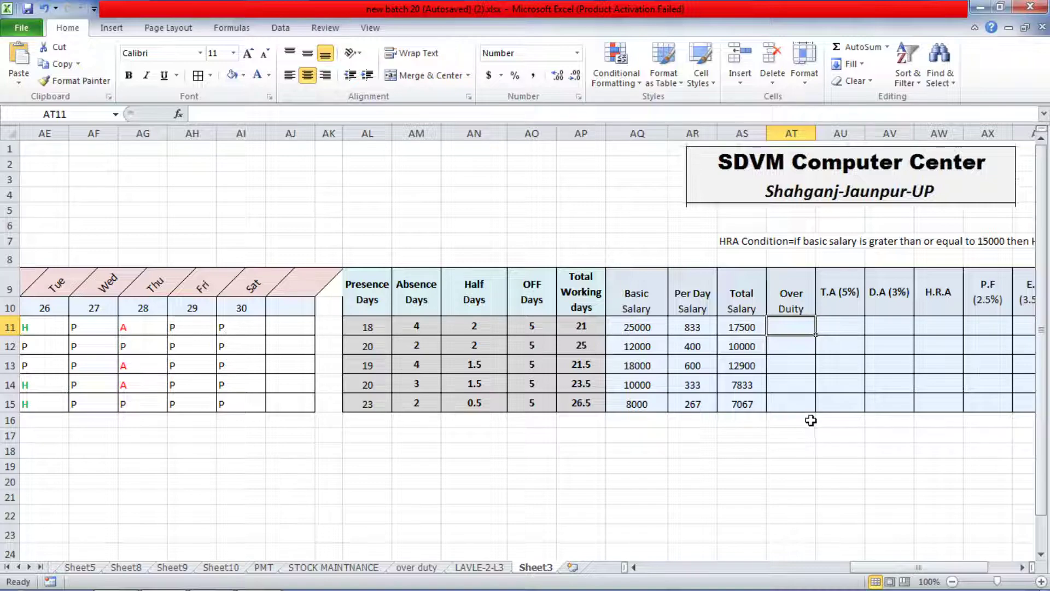
{"action": "left_click", "coordinate": [417, 567]}
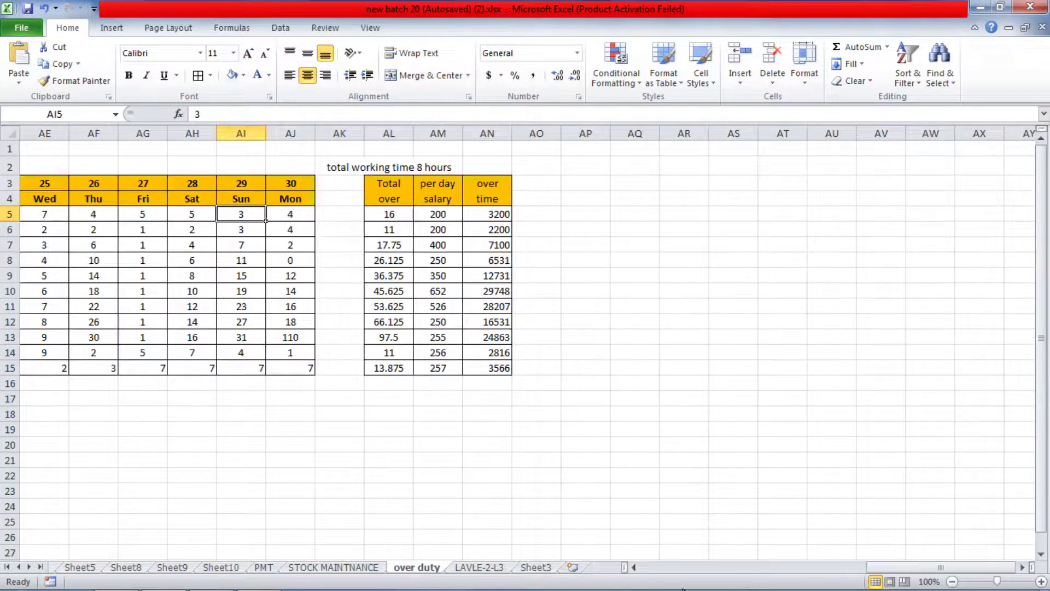
{"action": "left_click_drag", "start_coordinate": [919, 568], "coordinate": [858, 580]}
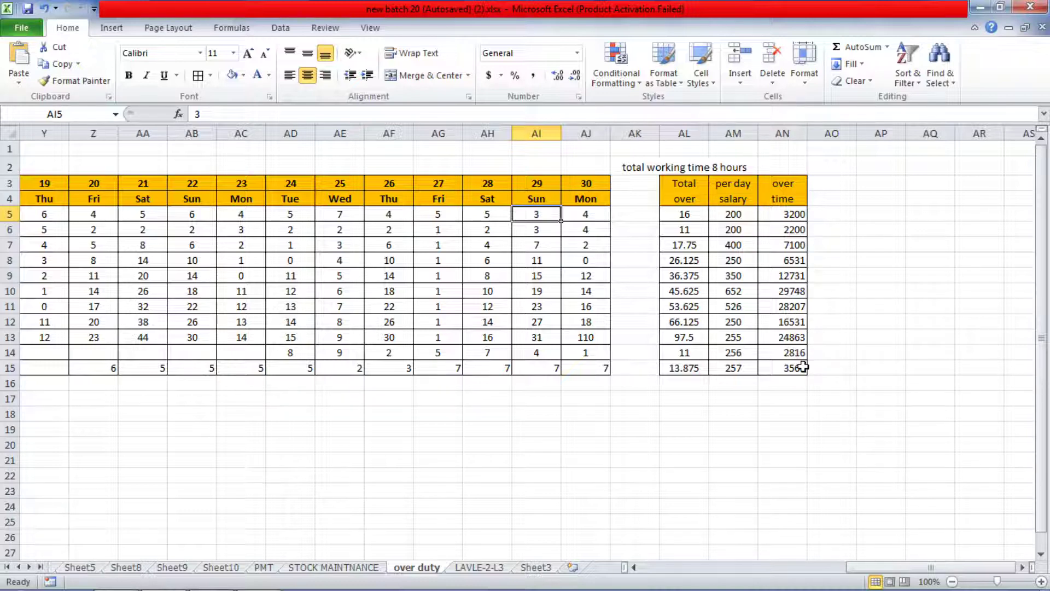
{"action": "left_click", "coordinate": [536, 567]}
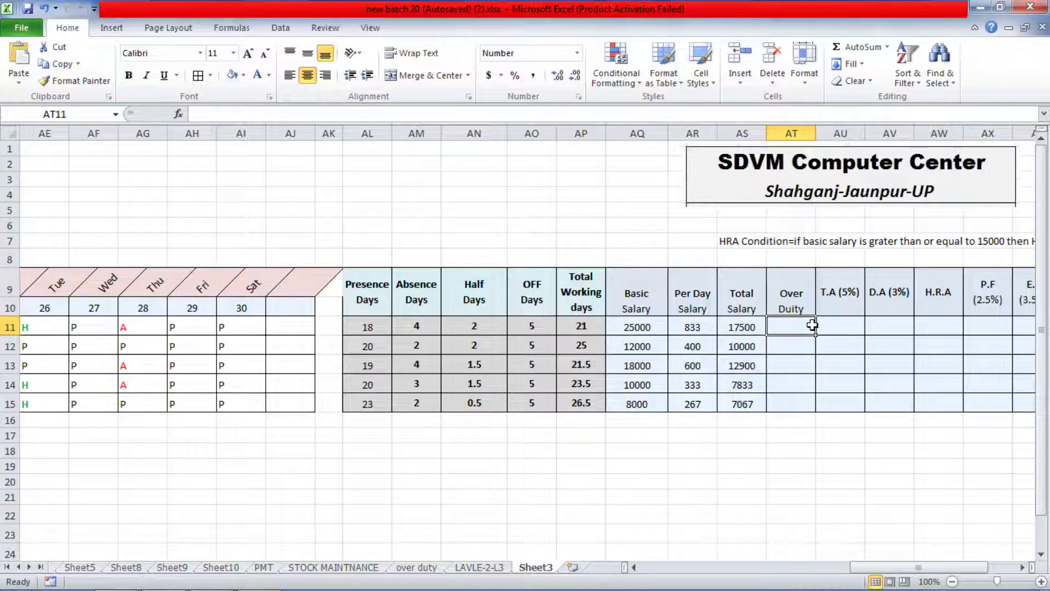
{"action": "type", "text": "="}
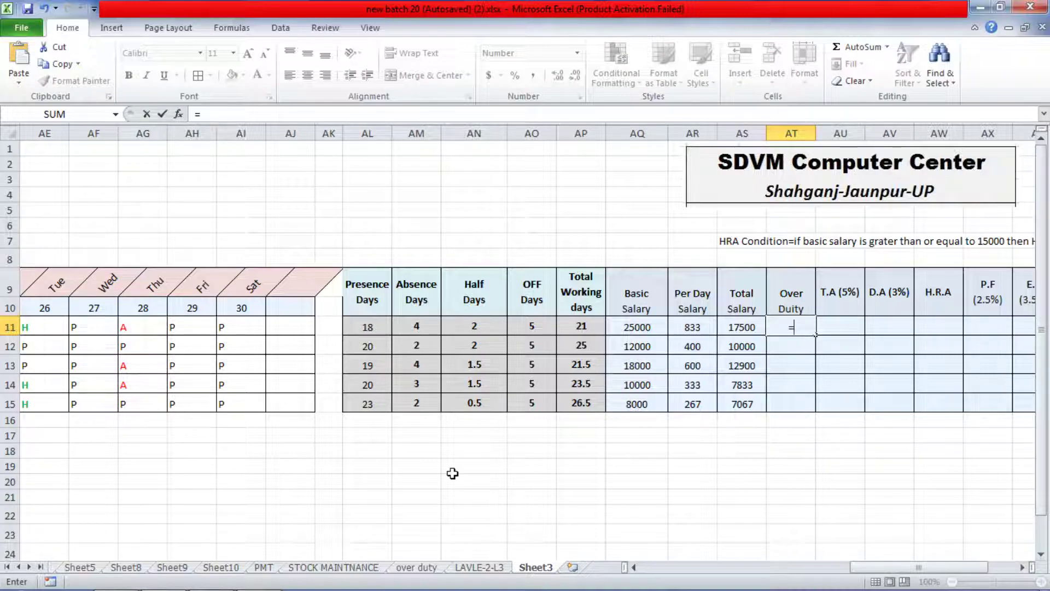
{"action": "left_click", "coordinate": [417, 567]}
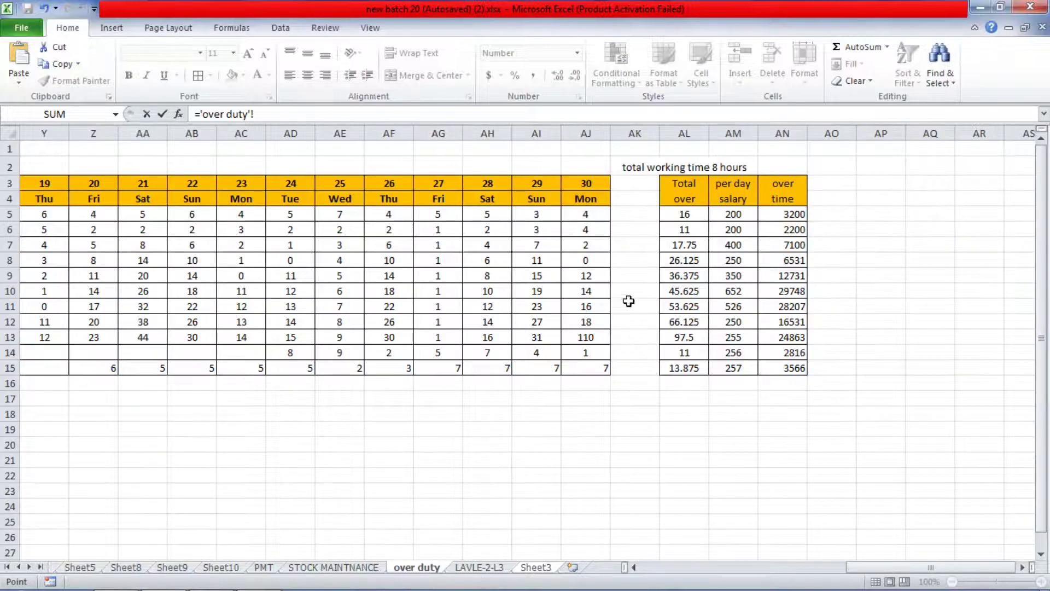
{"action": "left_click", "coordinate": [794, 215]}
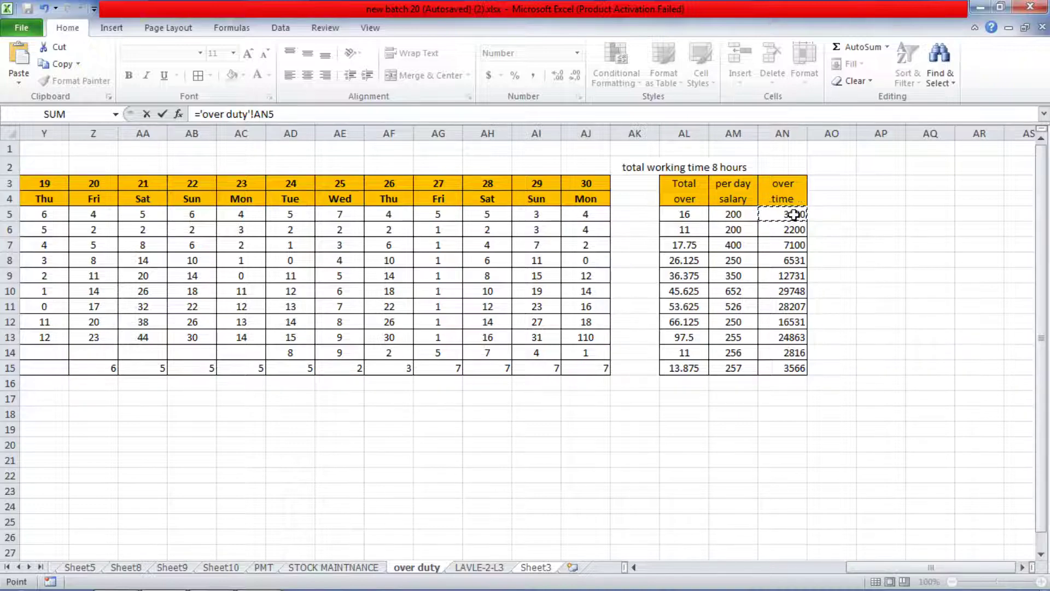
{"action": "key", "text": "Return"}
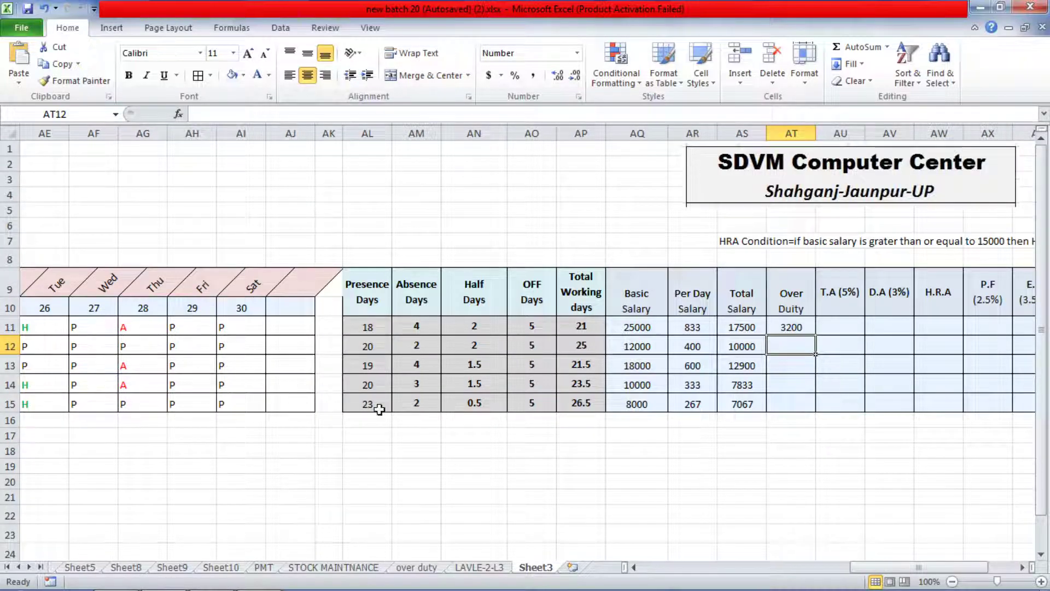
{"action": "left_click", "coordinate": [788, 327]}
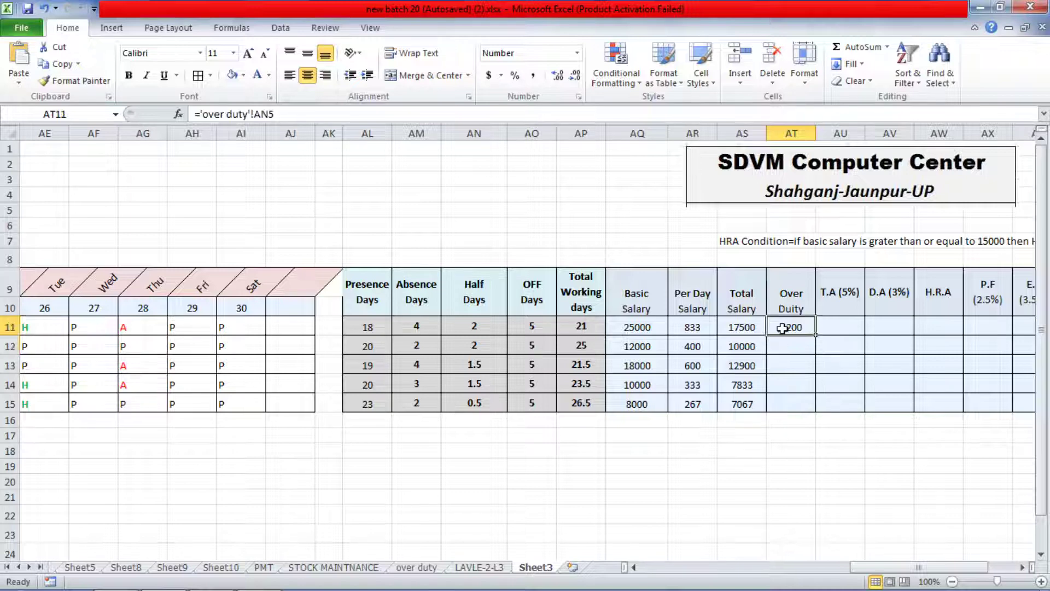
{"action": "left_click_drag", "start_coordinate": [819, 404], "coordinate": [819, 406]}
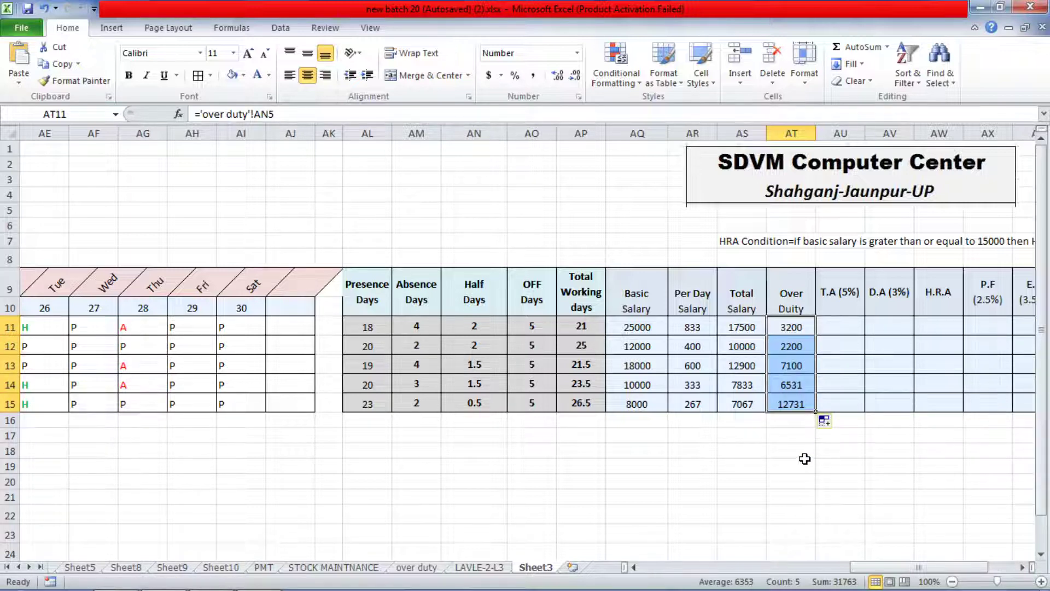
Compare the linked Over Duty amounts in AT12 and AT13 with the over time column on the over duty sheet.
{"action": "left_click", "coordinate": [789, 346]}
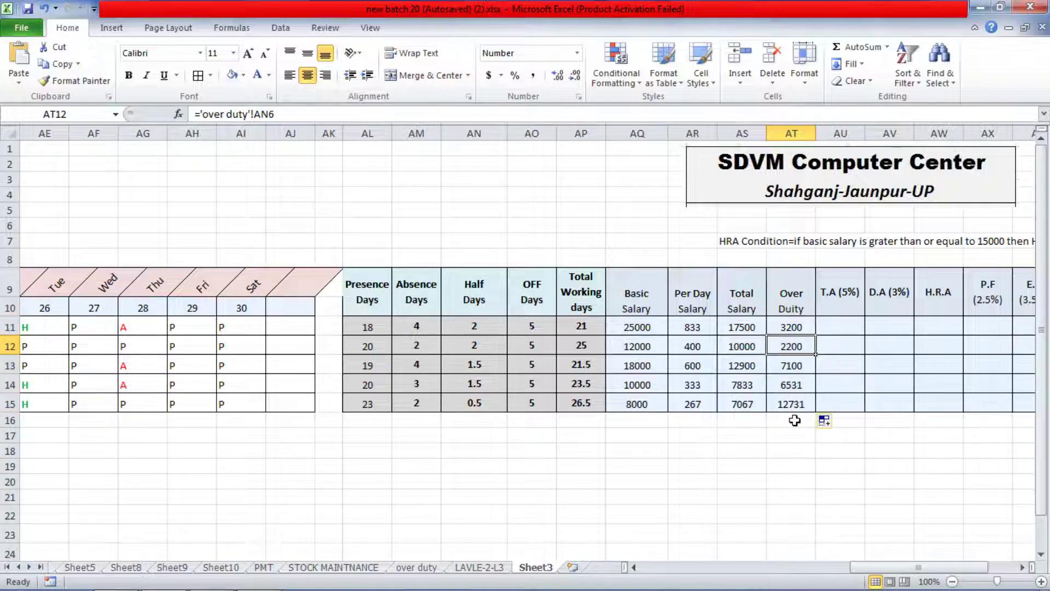
{"action": "left_click", "coordinate": [416, 567]}
{"action": "left_click", "coordinate": [789, 229]}
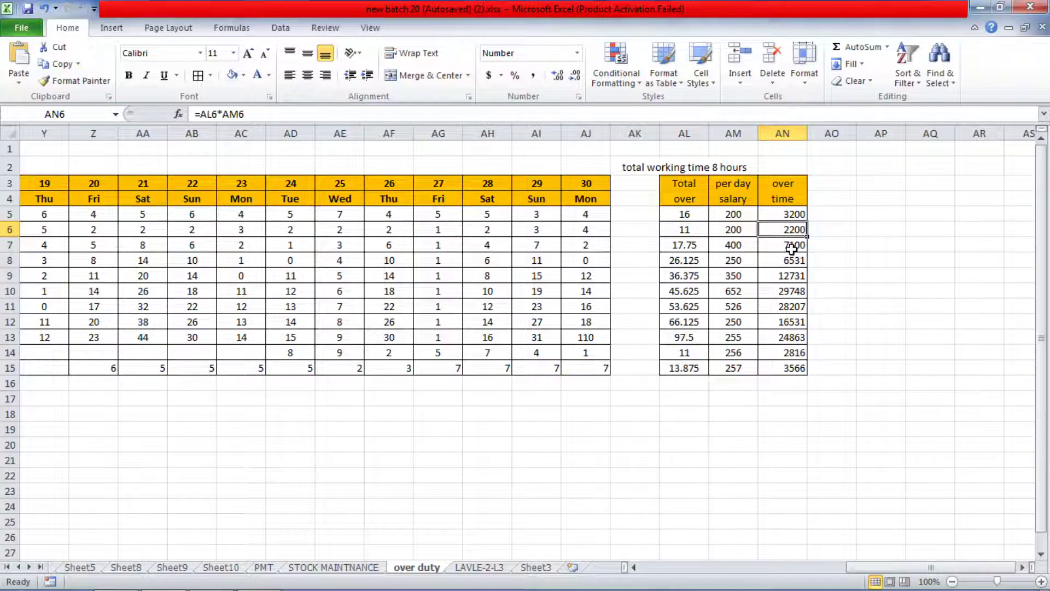
{"action": "left_click", "coordinate": [790, 247]}
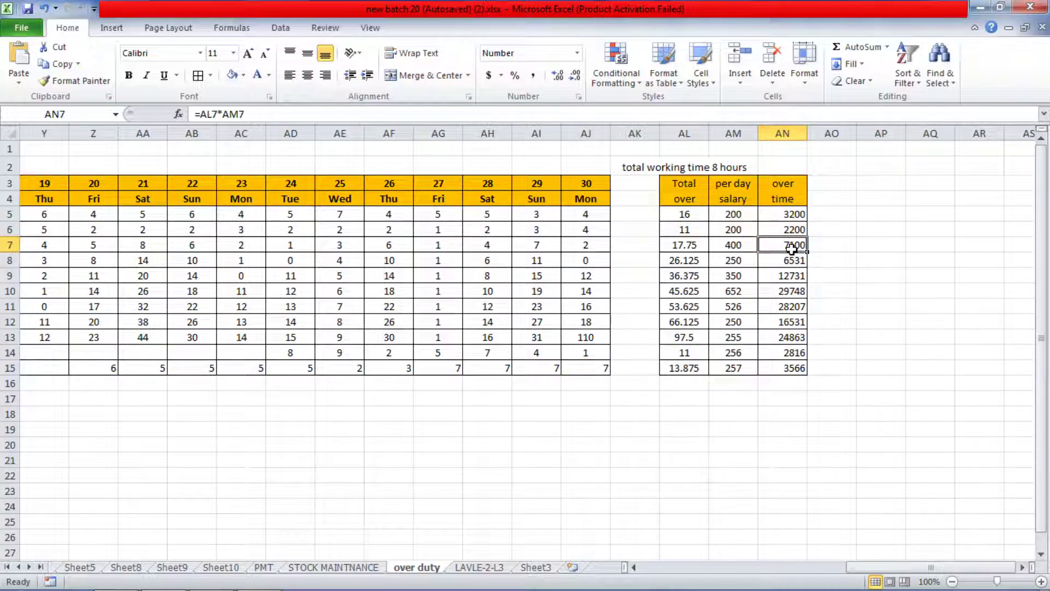
{"action": "left_click", "coordinate": [539, 572]}
{"action": "left_click", "coordinate": [799, 365]}
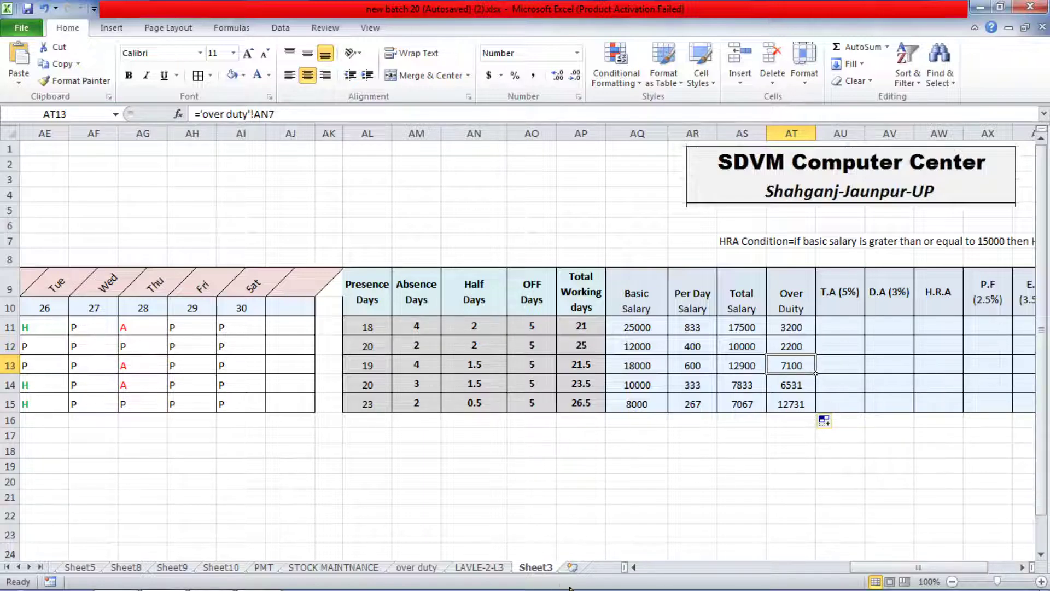
{"action": "left_click", "coordinate": [421, 568]}
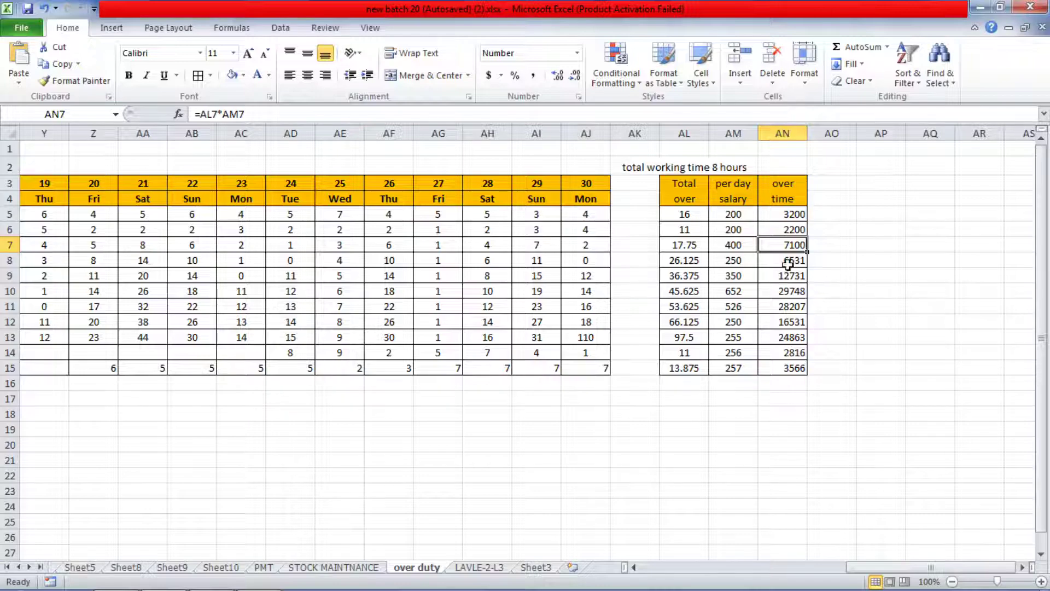
{"action": "left_click", "coordinate": [536, 567]}
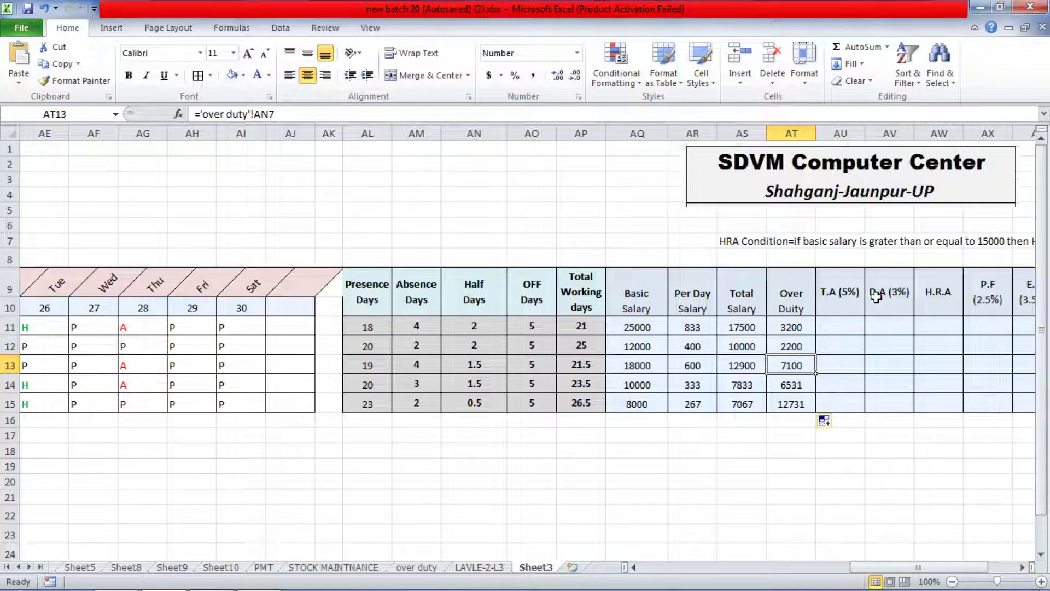
Calculate T.A in AU11 as 5% of the total salary, =AS11*5%, and fill it down to AU15.
{"action": "left_click", "coordinate": [847, 330]}
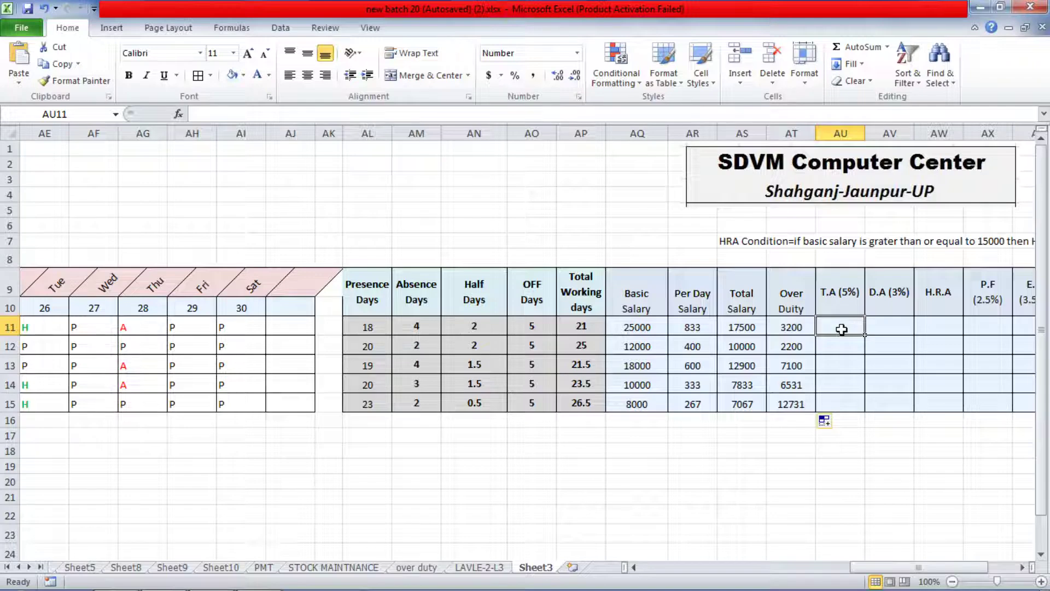
{"action": "type", "text": "="}
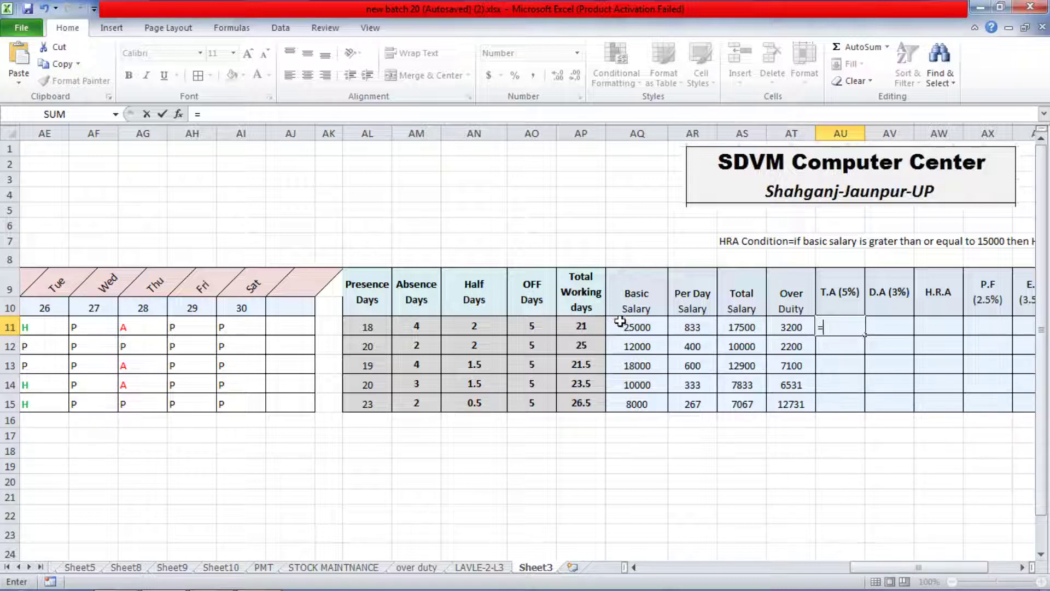
{"action": "left_click", "coordinate": [744, 327]}
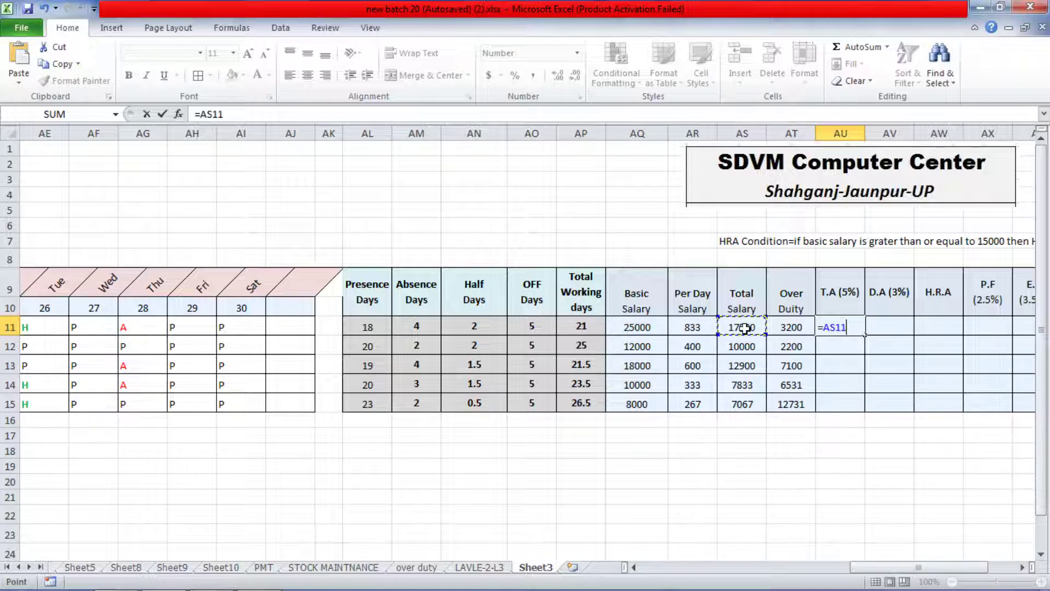
{"action": "type", "text": "*5%"}
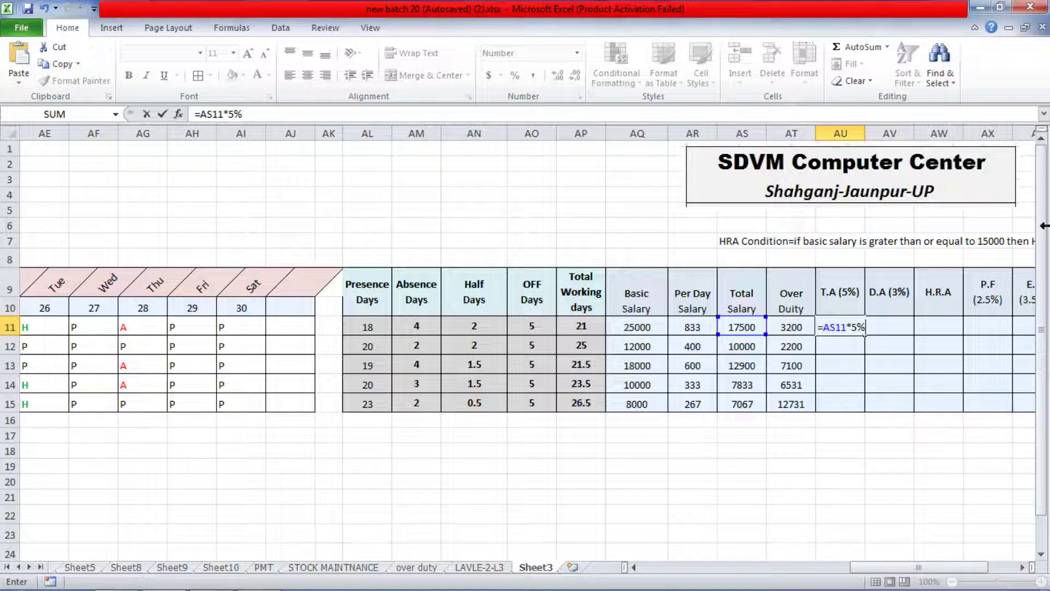
{"action": "key", "text": "Return"}
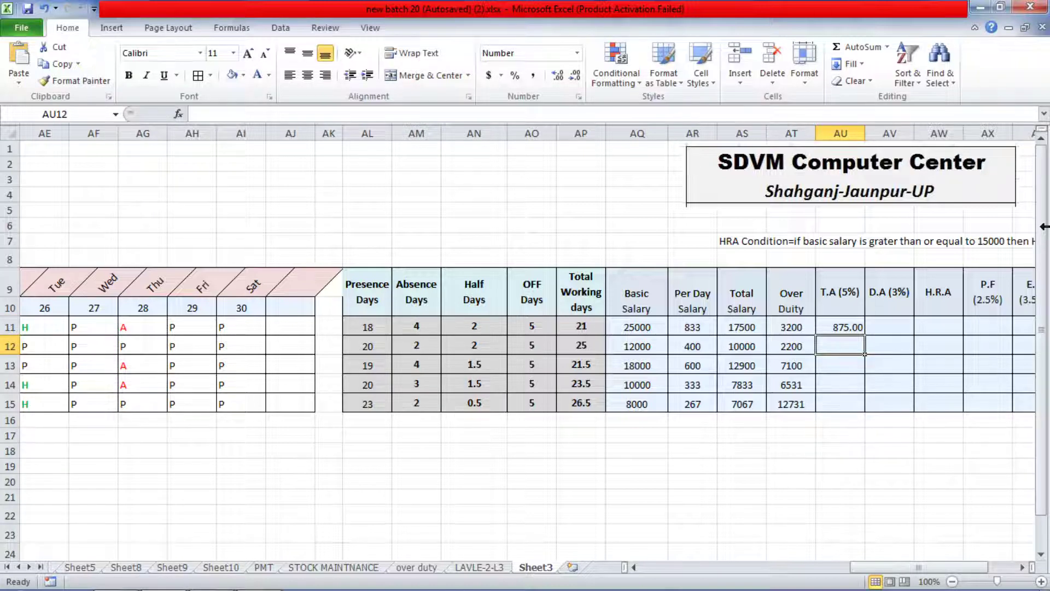
{"action": "left_click", "coordinate": [859, 326]}
{"action": "left_click_drag", "start_coordinate": [864, 336], "coordinate": [853, 408]}
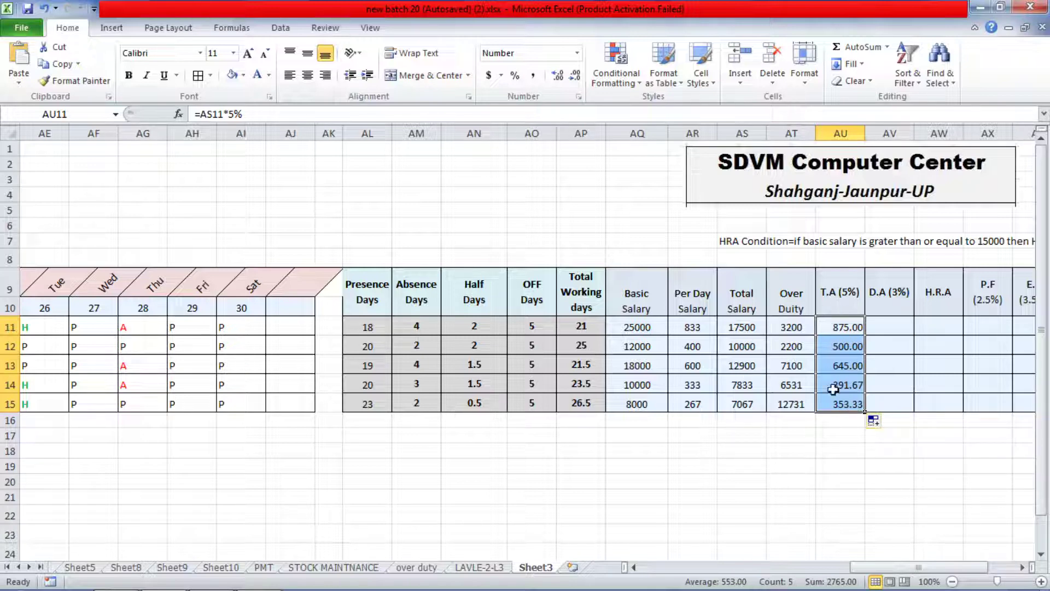
Calculate D.A in AV11 as 3% of the total salary, =AS11*3%, and fill it down to AV15.
{"action": "left_click", "coordinate": [899, 330]}
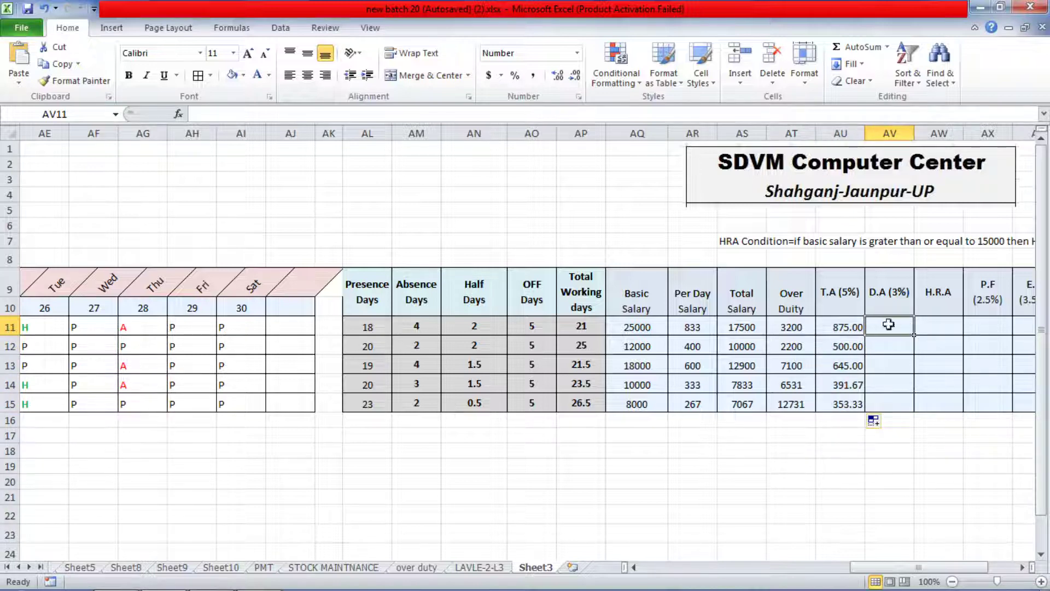
{"action": "type", "text": "="}
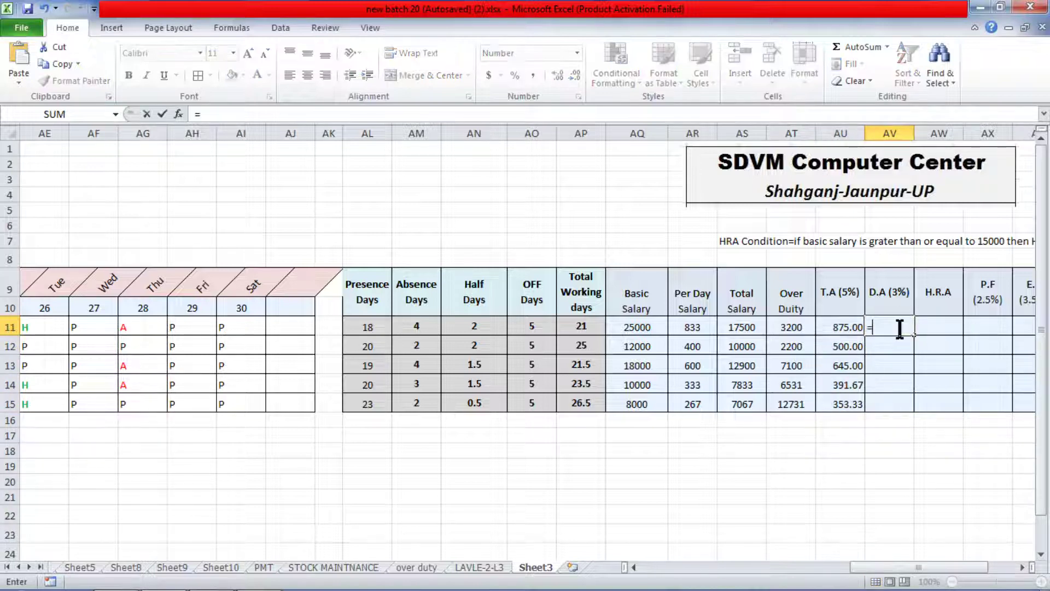
{"action": "left_click", "coordinate": [747, 326]}
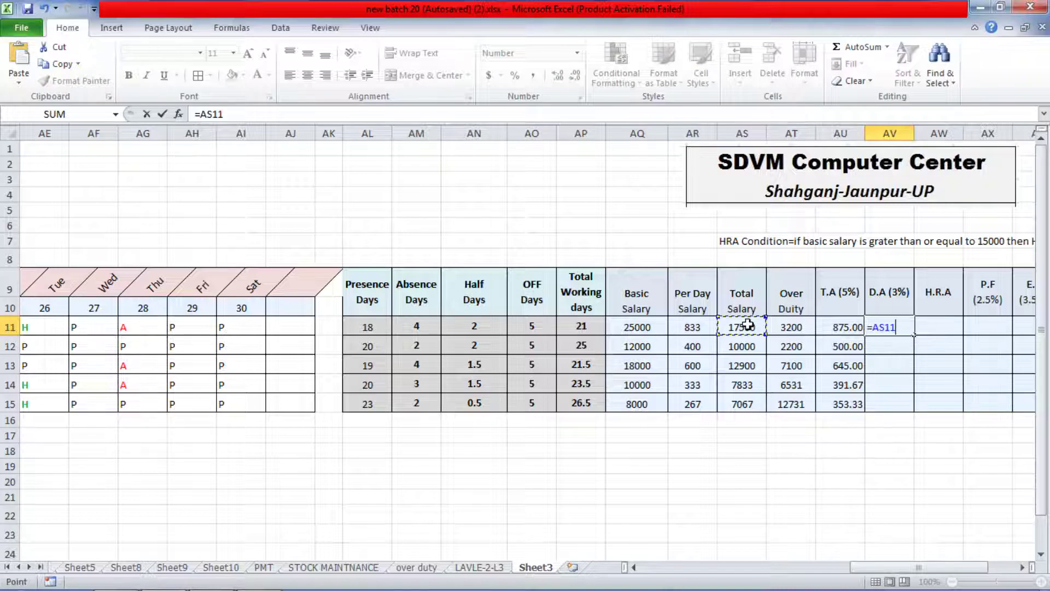
{"action": "type", "text": "*3%"}
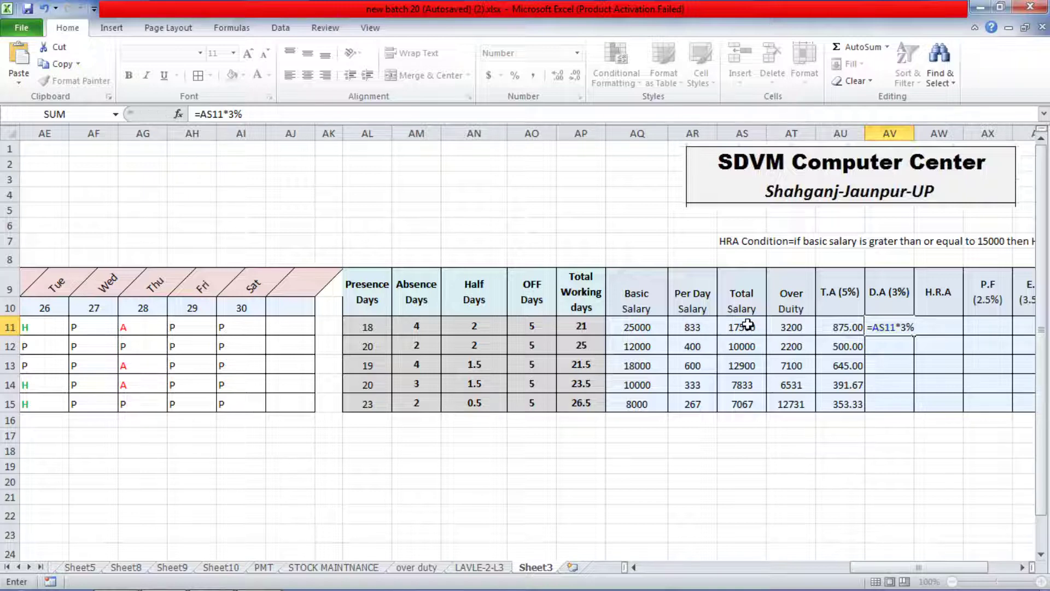
{"action": "key", "text": "Return"}
{"action": "left_click", "coordinate": [902, 327]}
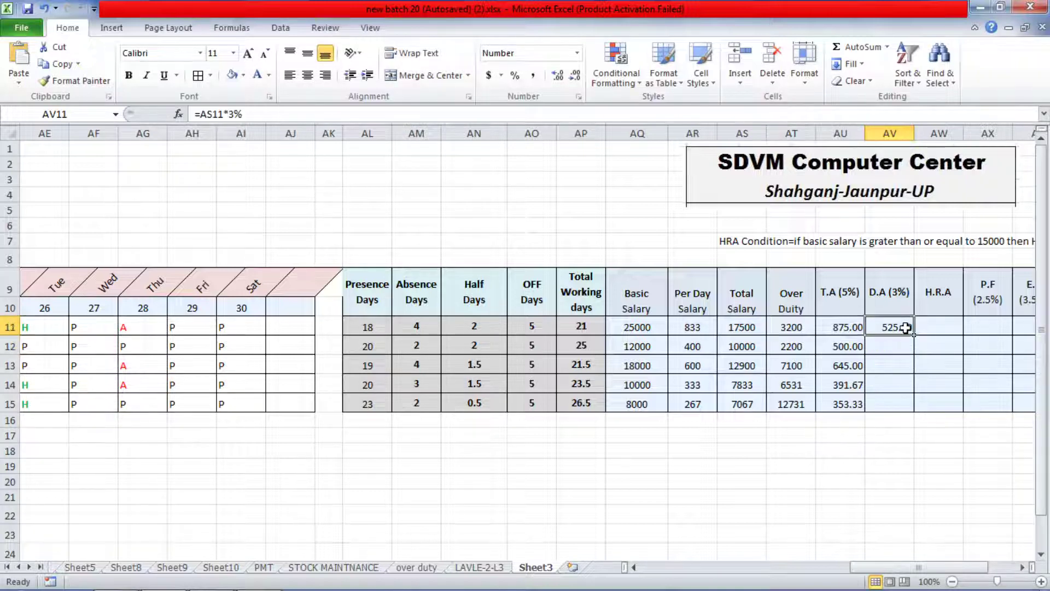
{"action": "double_click", "coordinate": [913, 336]}
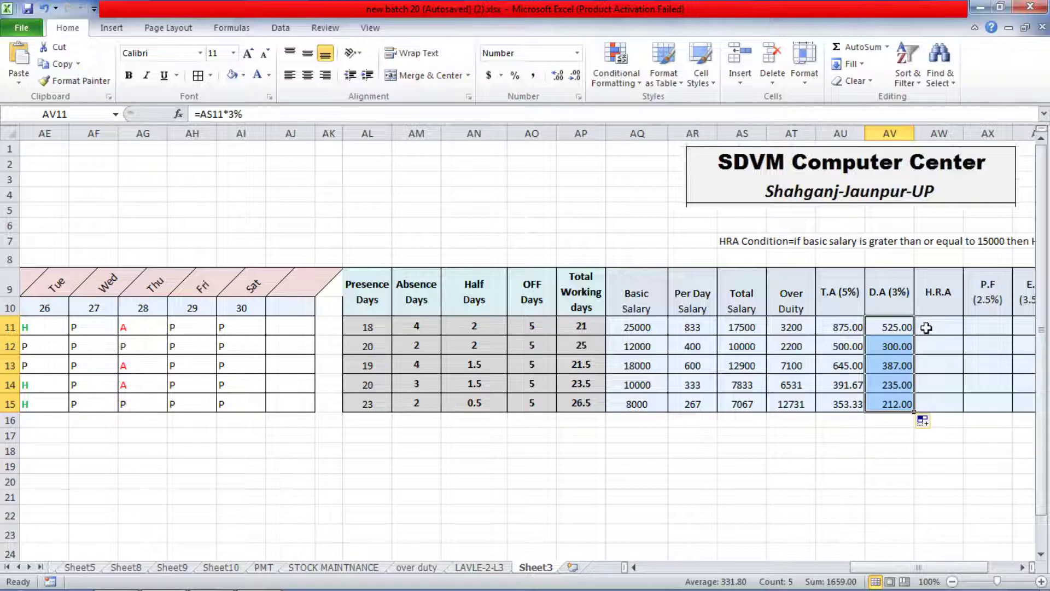
Calculate H.R.A in AW11 from the basic salary condition, =IF(AQ11>=15000,1500,1000), and fill it down to AW15.
{"action": "left_click", "coordinate": [930, 326]}
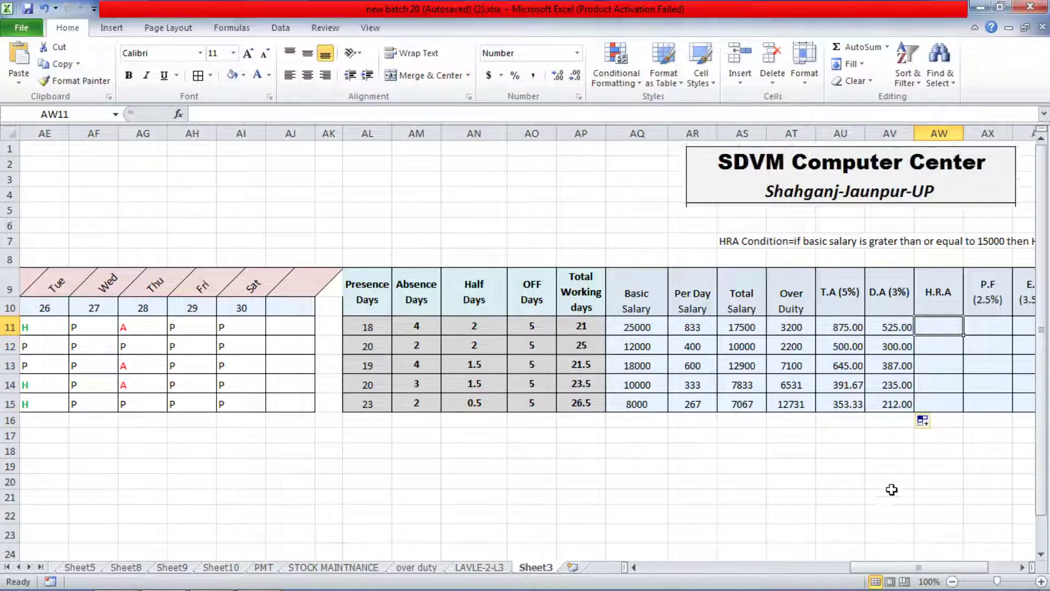
{"action": "left_click_drag", "start_coordinate": [904, 569], "coordinate": [924, 568]}
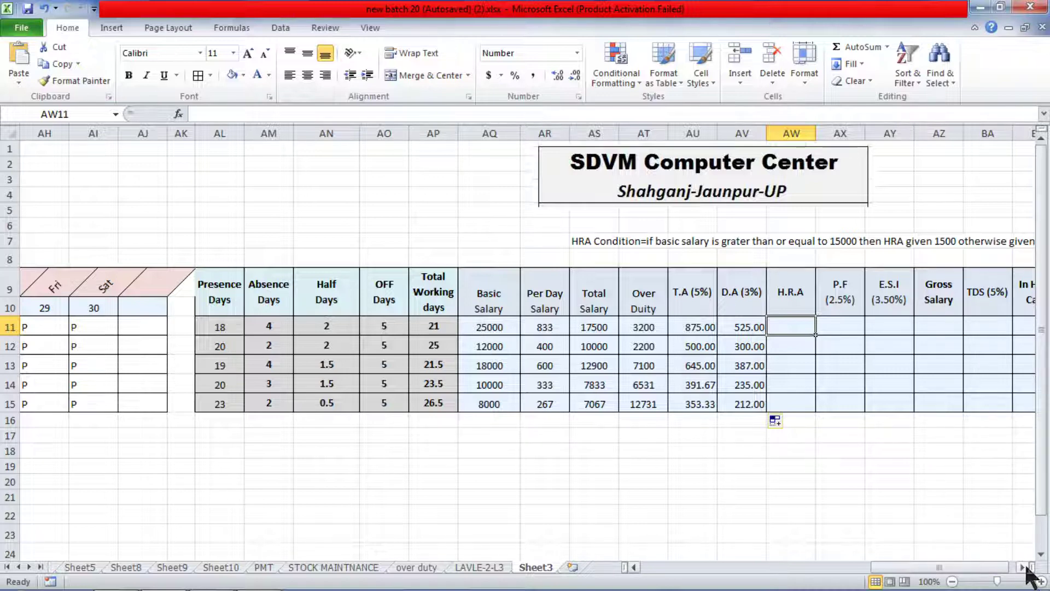
{"action": "scroll", "coordinate": [1021, 567], "scroll_direction": "right", "scroll_amount": 4}
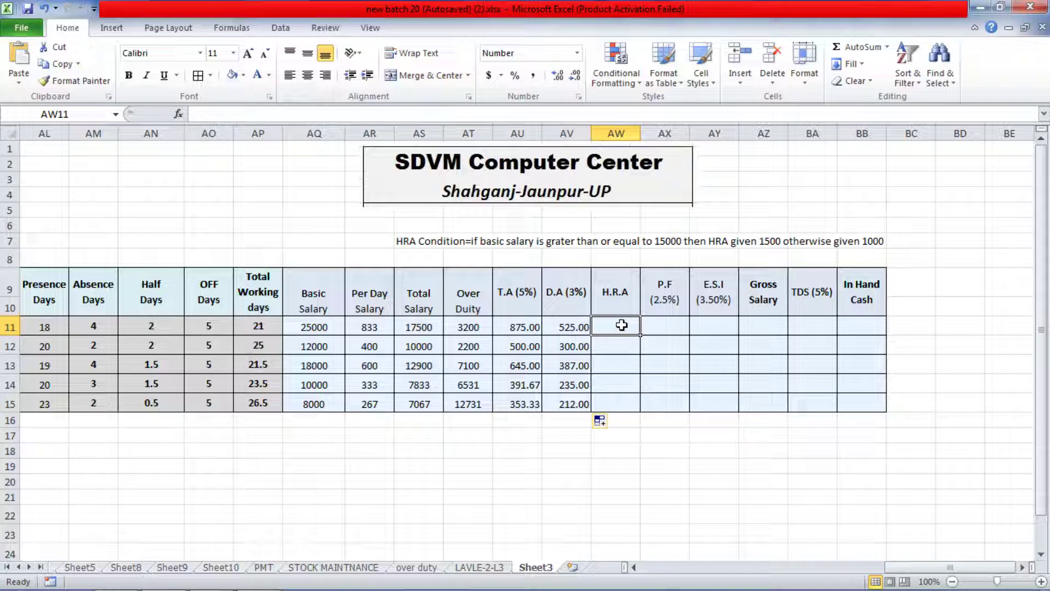
{"action": "type", "text": "="}
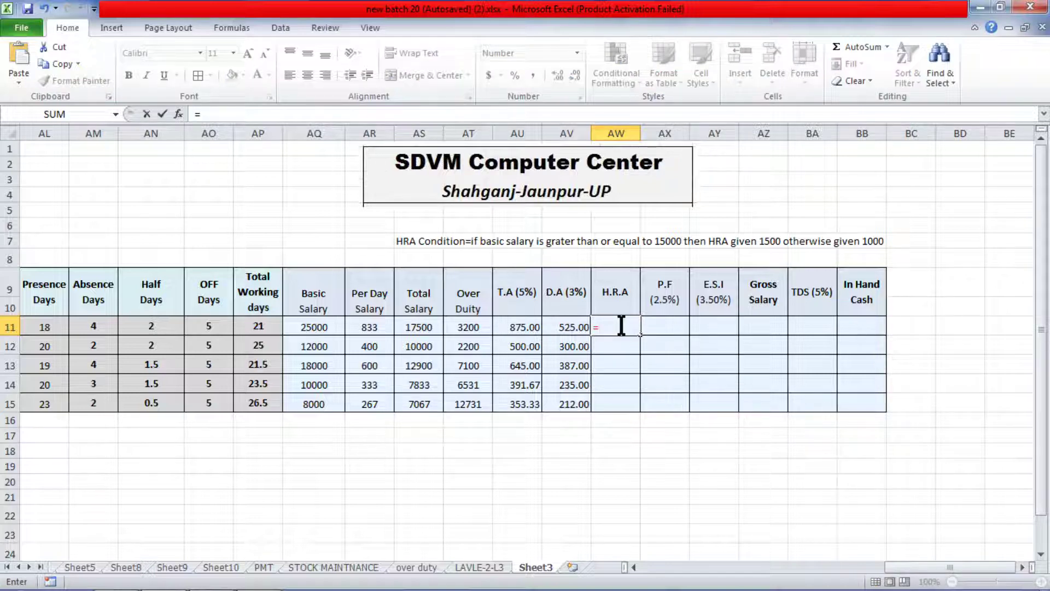
{"action": "type", "text": "IF("}
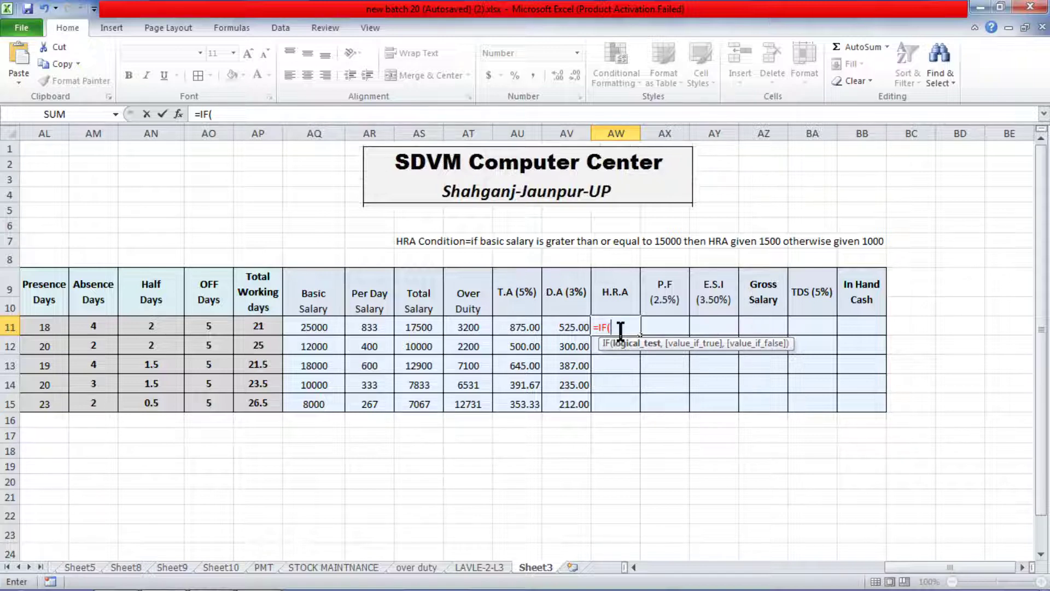
{"action": "left_click", "coordinate": [326, 325]}
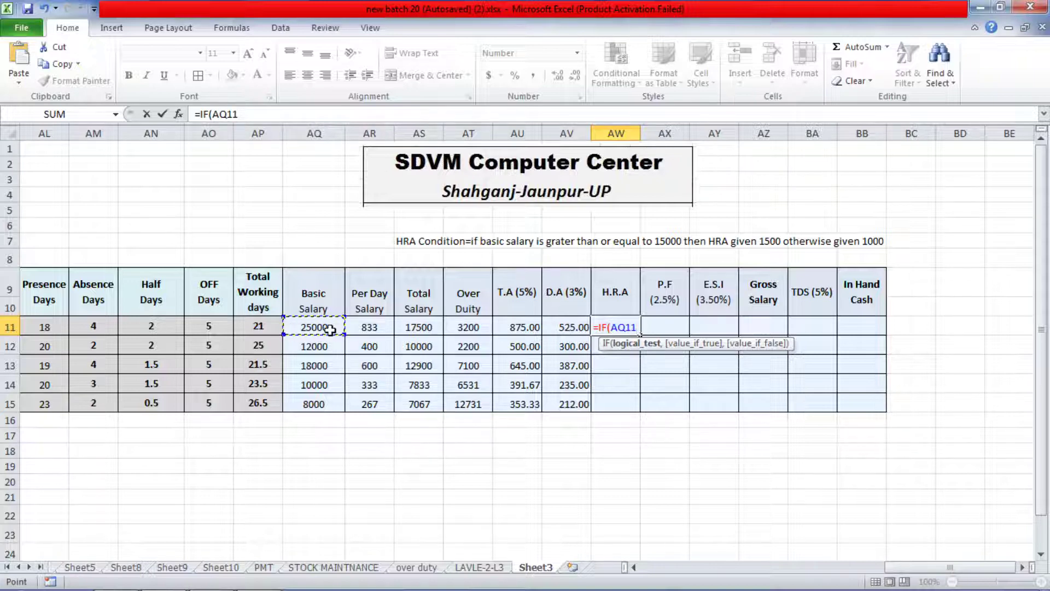
{"action": "type", "text": ">=15000"}
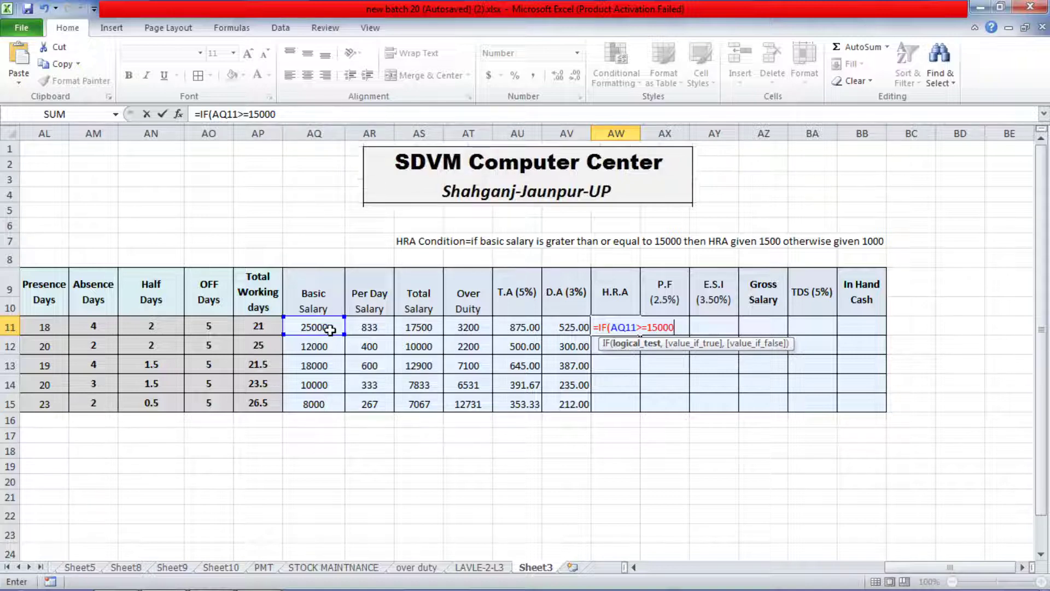
{"action": "type", "text": ","}
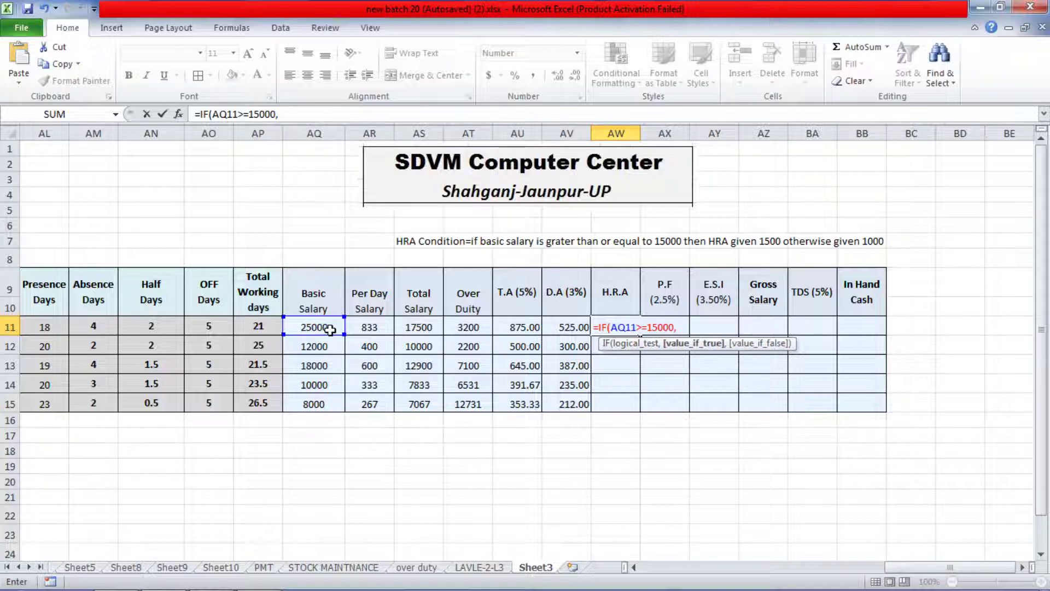
{"action": "type", "text": "1500,"}
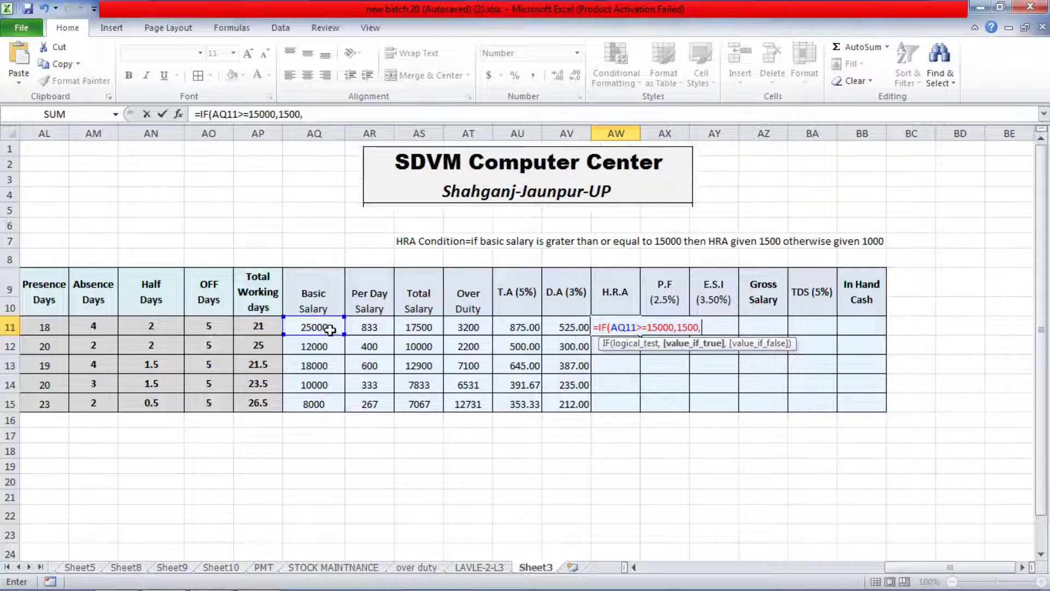
{"action": "type", "text": "1000"}
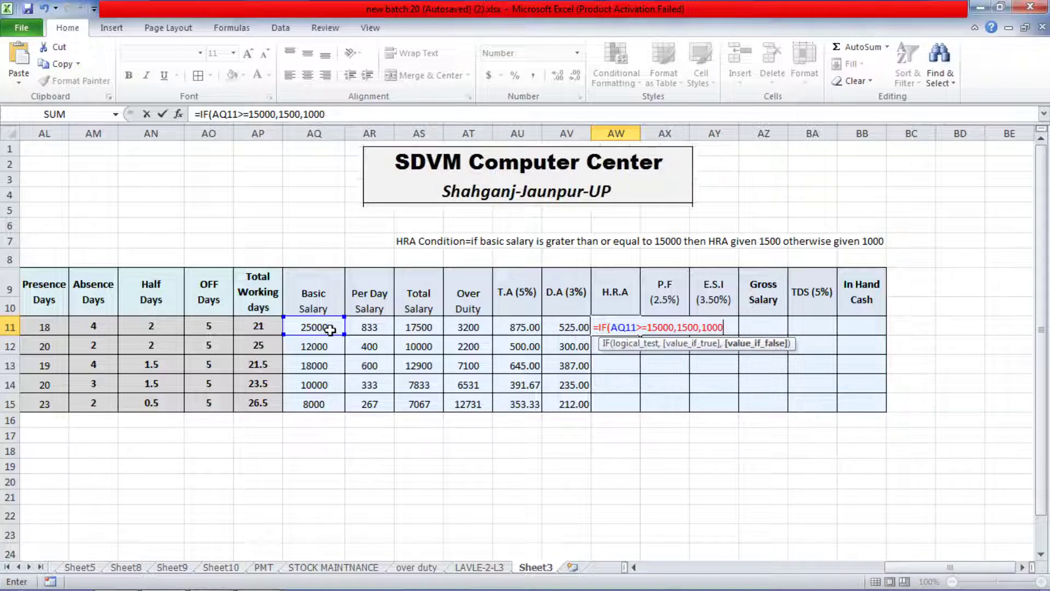
{"action": "type", "text": ")"}
{"action": "key", "text": "Return"}
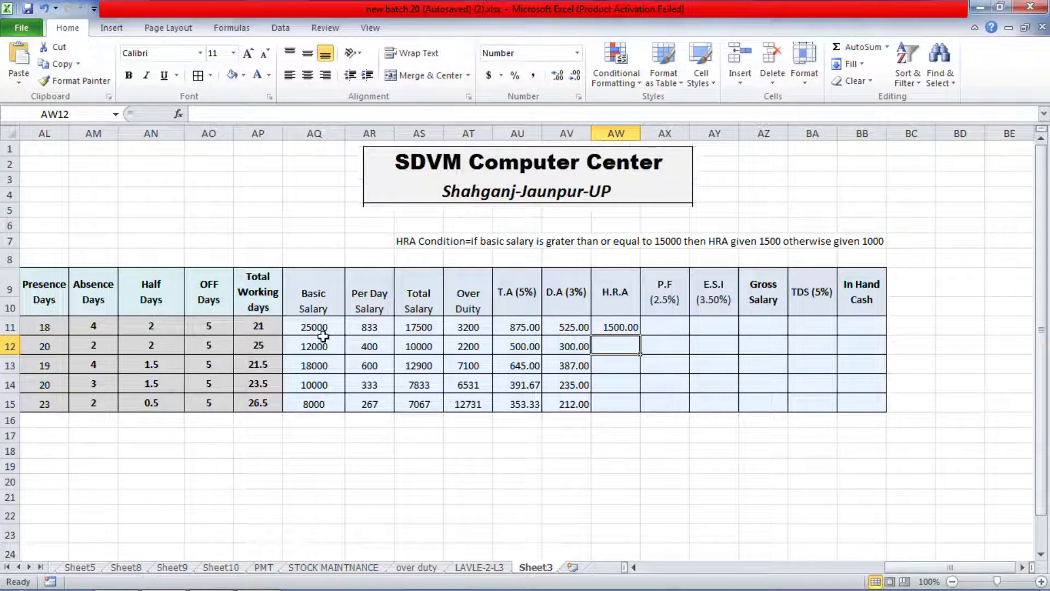
{"action": "left_click", "coordinate": [624, 328]}
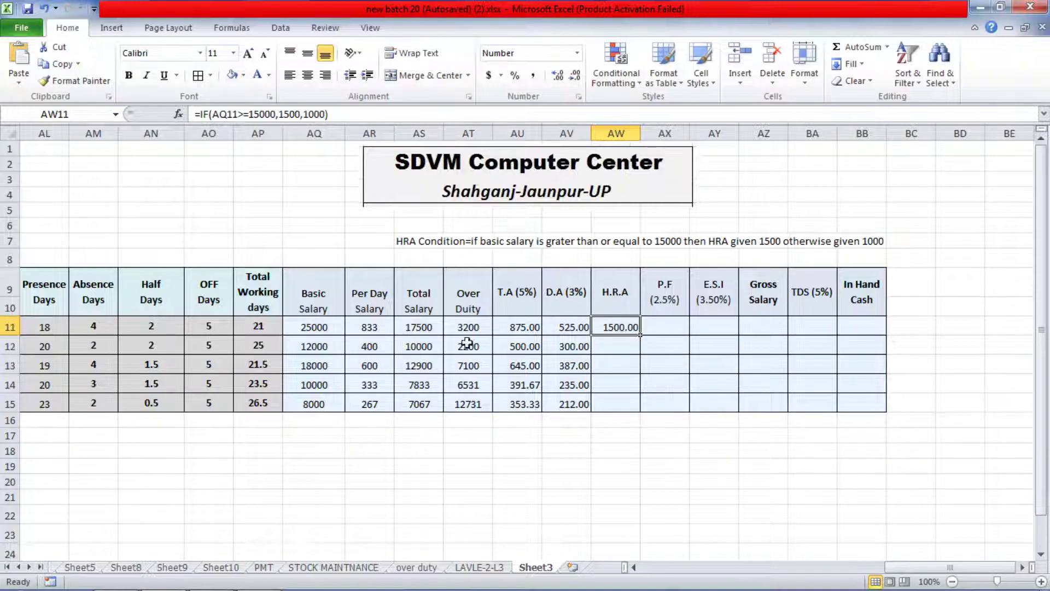
{"action": "double_click", "coordinate": [639, 335]}
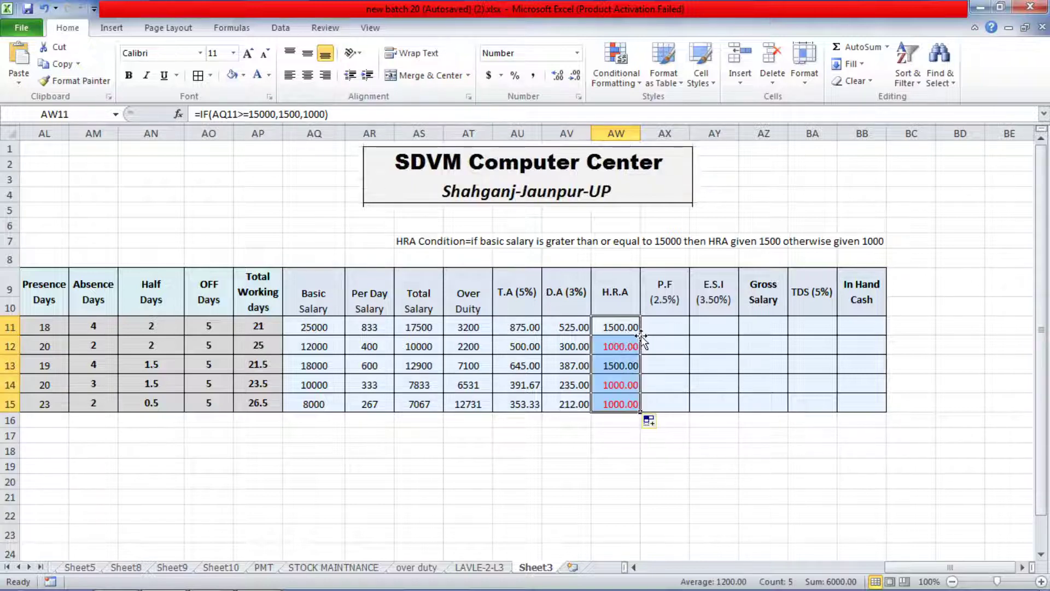
Compare the H.R.A amounts in column AW with the basic salaries in column AQ against the HRA condition.
{"action": "left_click", "coordinate": [624, 404]}
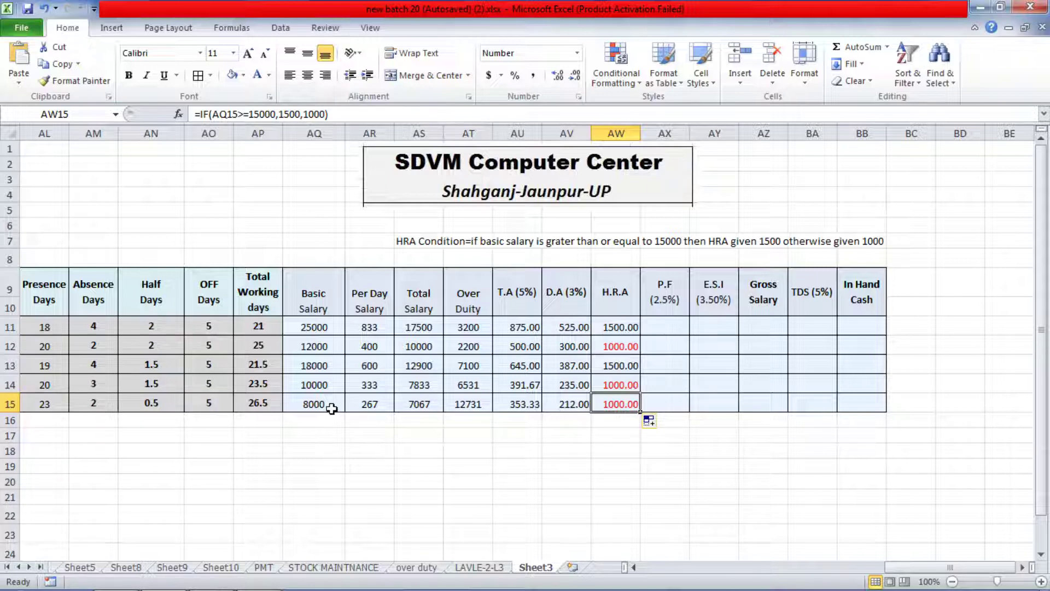
{"action": "left_click", "coordinate": [324, 367]}
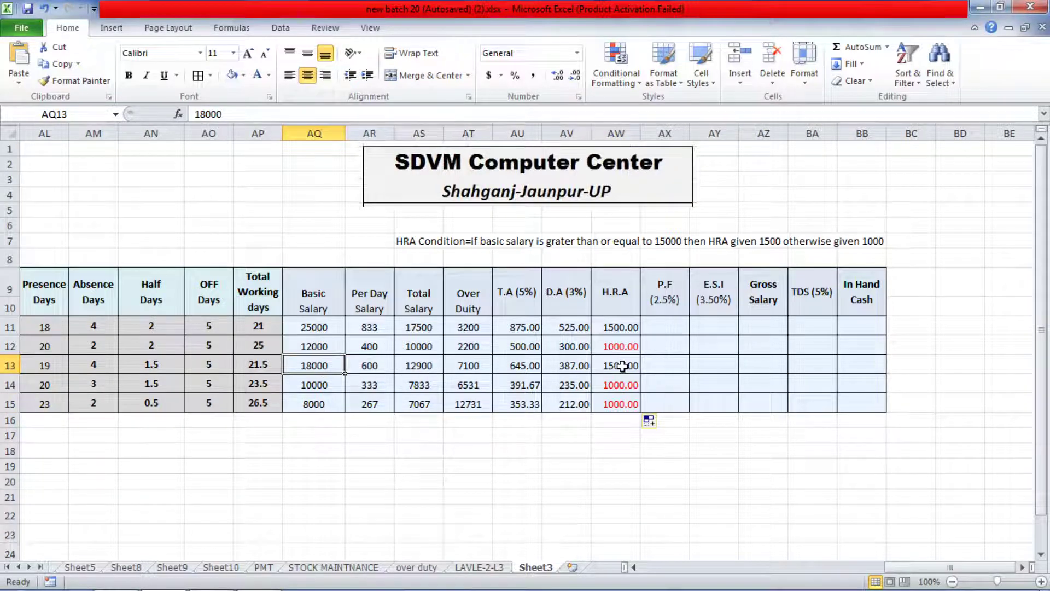
{"action": "left_click", "coordinate": [332, 329]}
{"action": "left_click", "coordinate": [620, 330]}
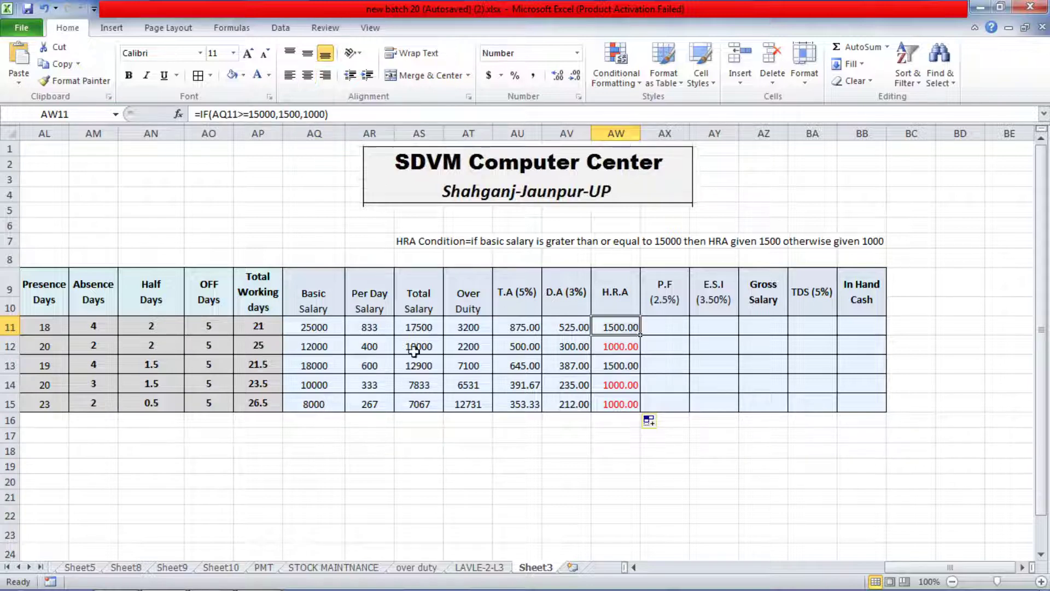
{"action": "left_click", "coordinate": [326, 348]}
{"action": "left_click", "coordinate": [622, 349]}
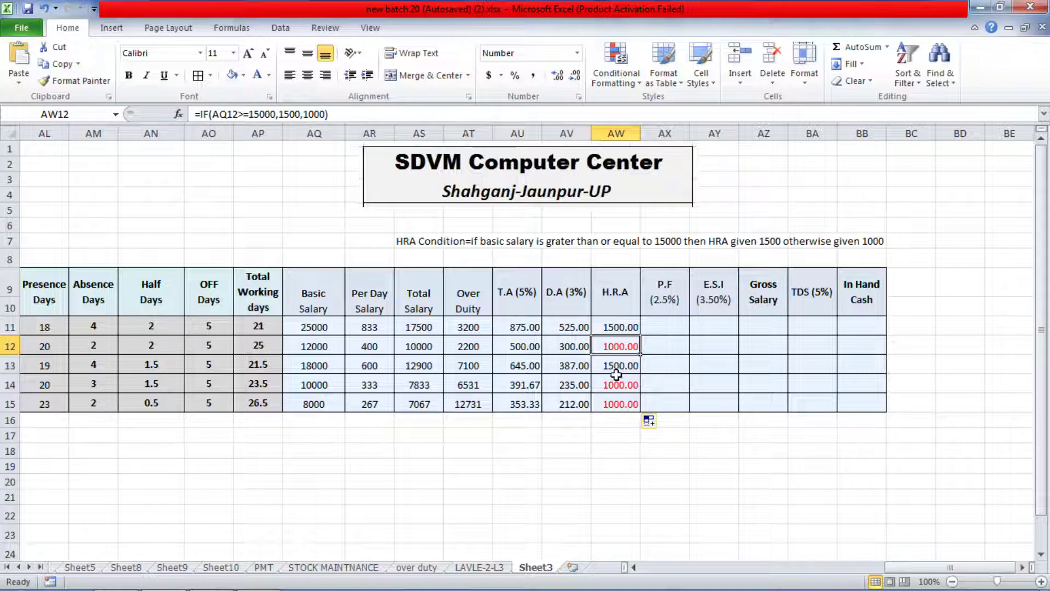
Calculate P.F in AX11 as 2.5% of the basic salary, =AQ11*2.5%, and fill it down to AX15.
{"action": "left_click", "coordinate": [675, 330]}
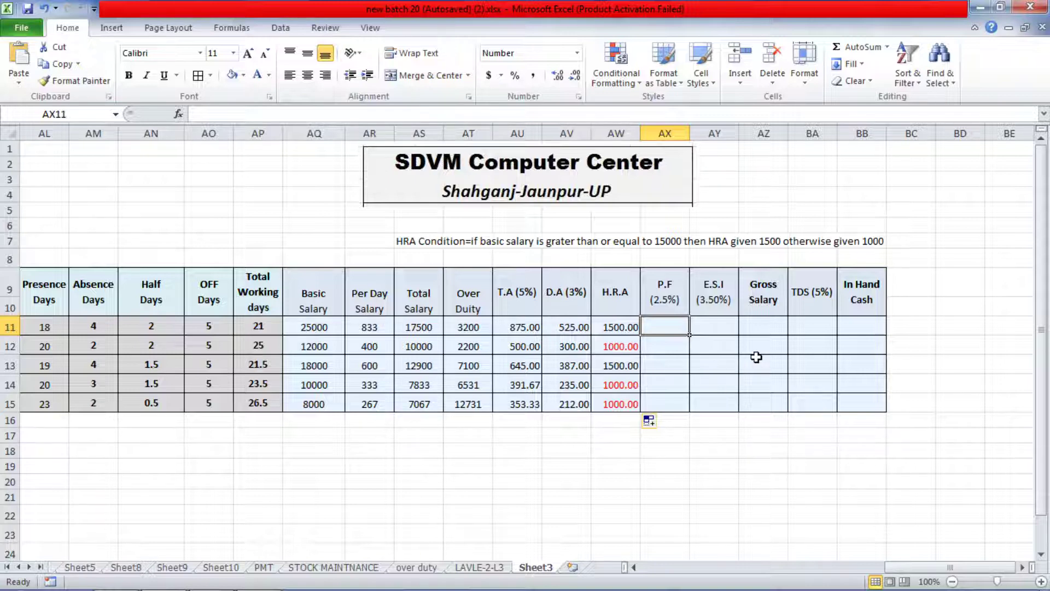
{"action": "type", "text": "="}
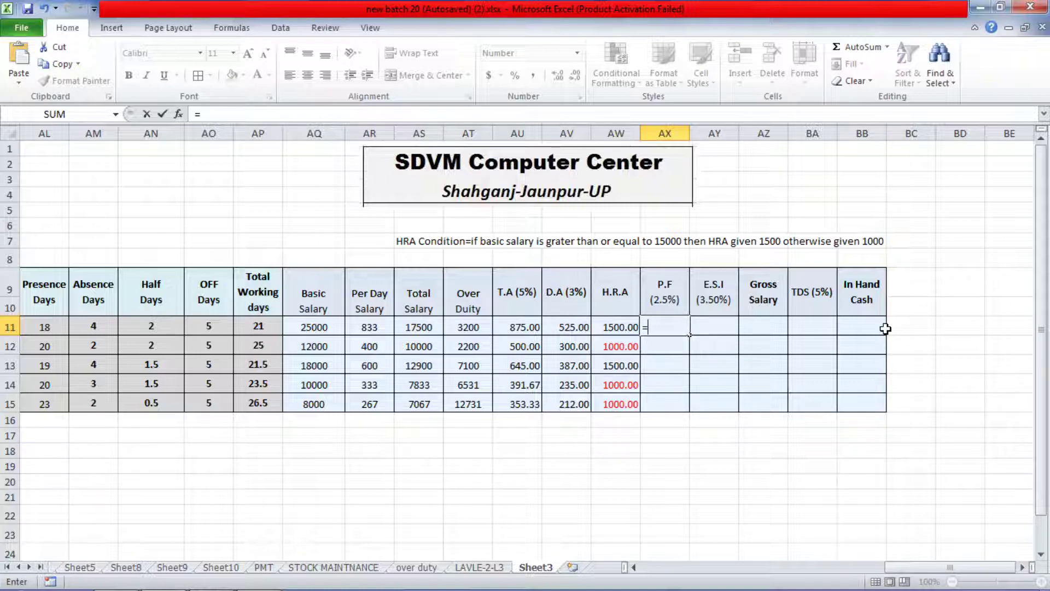
{"action": "left_click", "coordinate": [334, 326]}
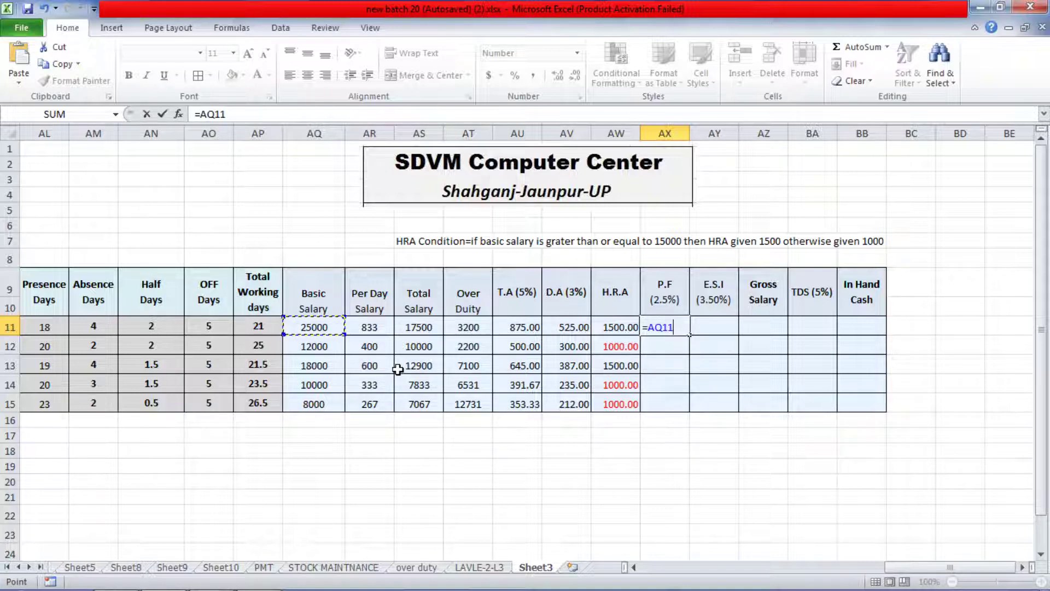
{"action": "type", "text": "*2."}
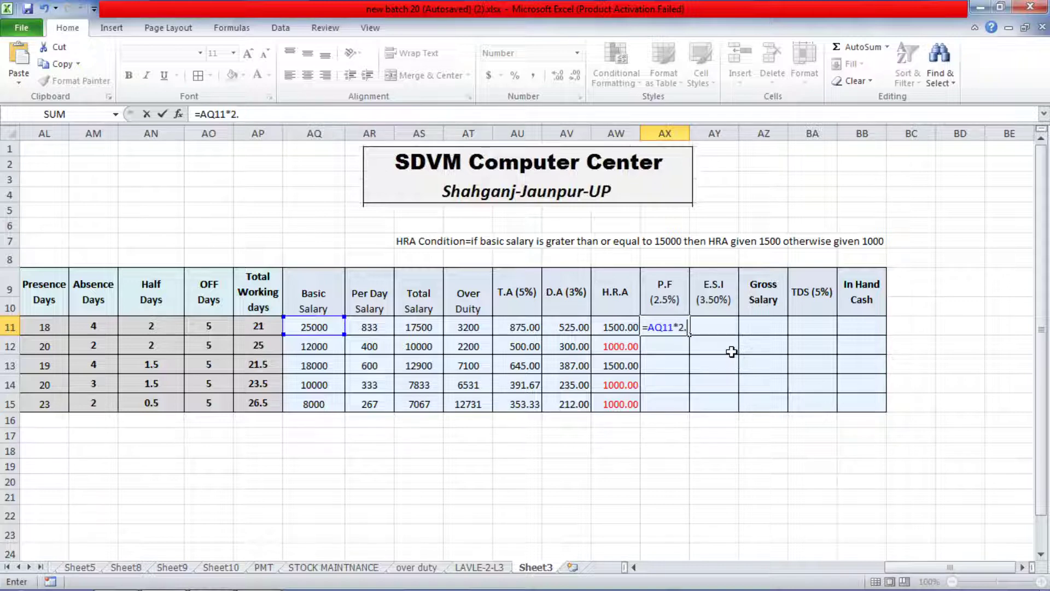
{"action": "type", "text": "5%"}
{"action": "key", "text": "Return"}
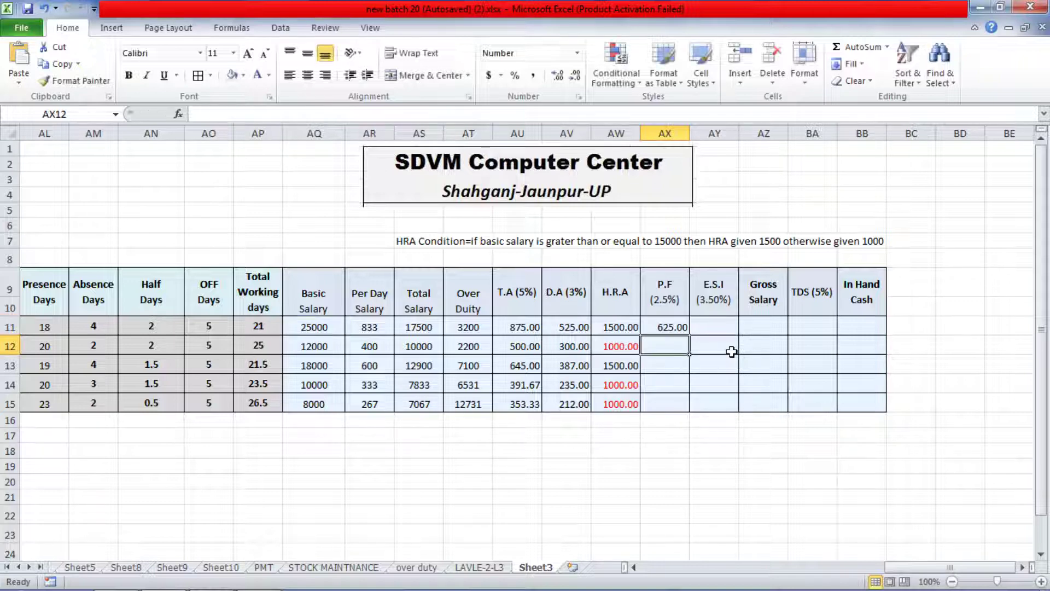
{"action": "left_click", "coordinate": [670, 327]}
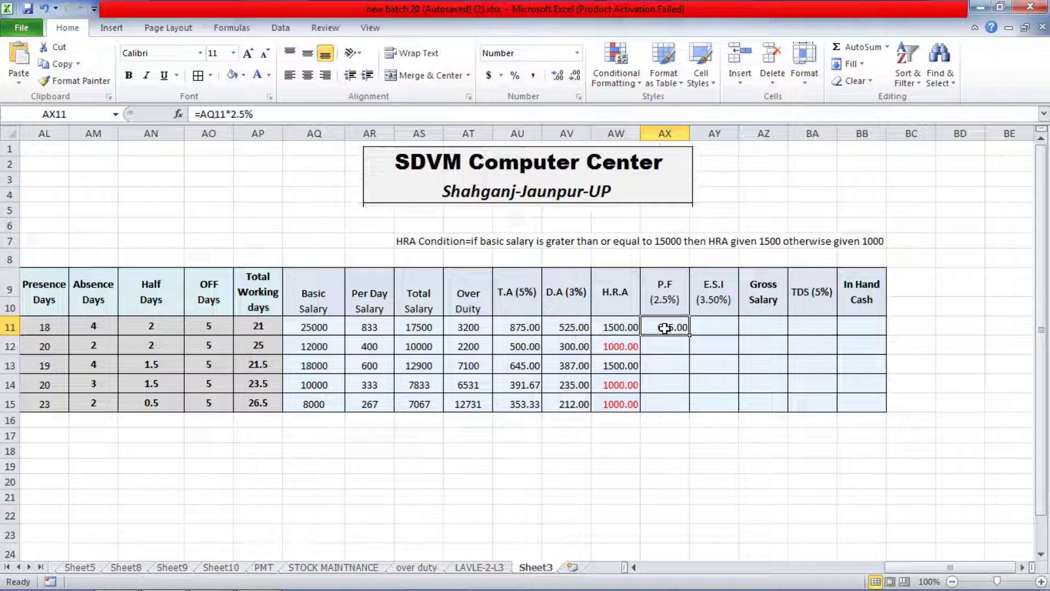
{"action": "double_click", "coordinate": [690, 336]}
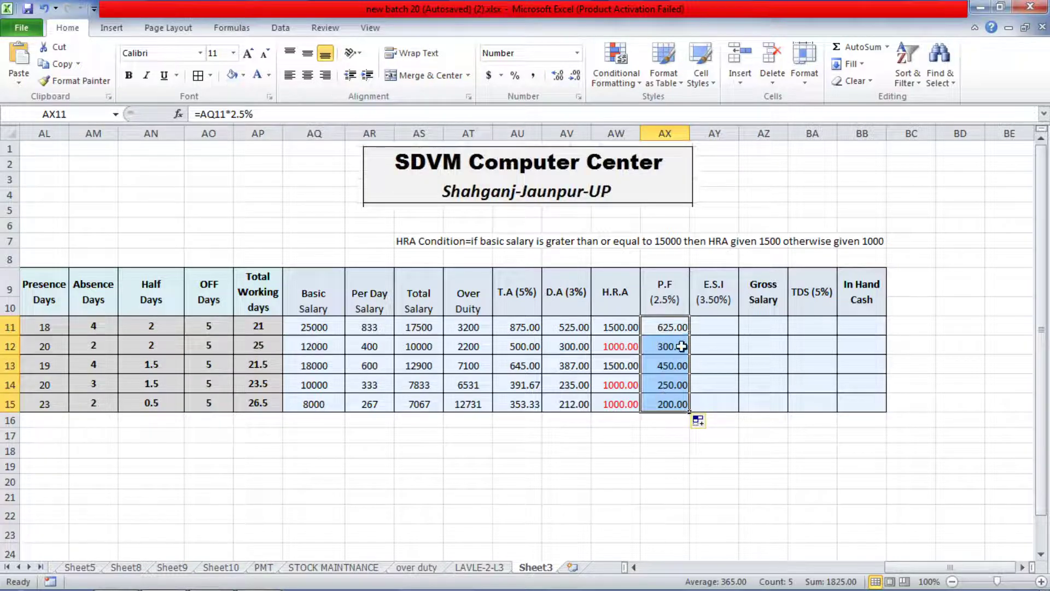
Calculate E.S.I in AY11 as 3.5% of the basic salary, =AQ11*3.5%, and fill it down to AY15.
{"action": "left_click", "coordinate": [713, 327]}
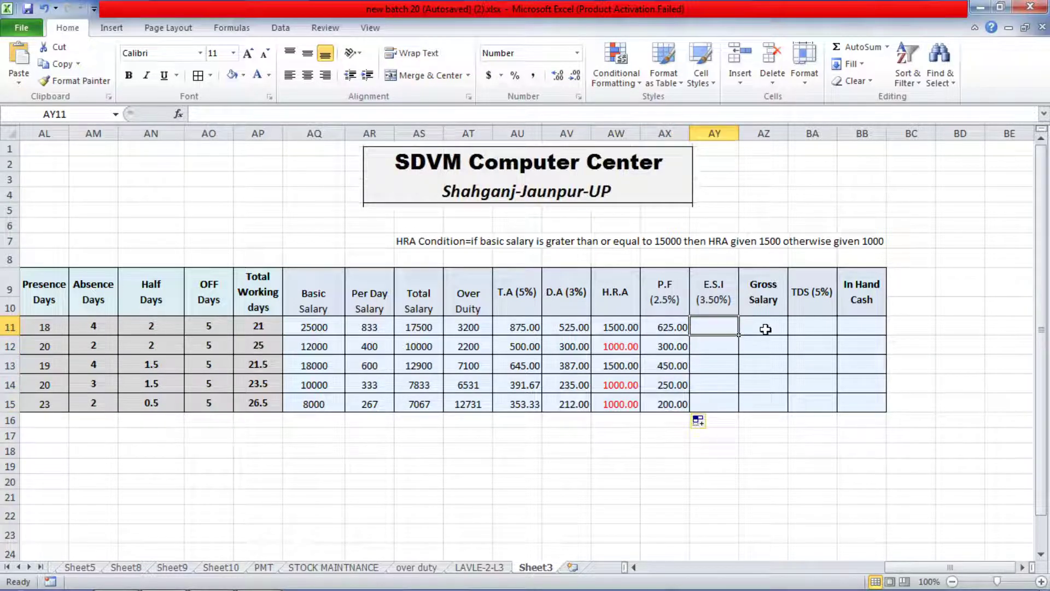
{"action": "type", "text": "="}
{"action": "left_click", "coordinate": [322, 326]}
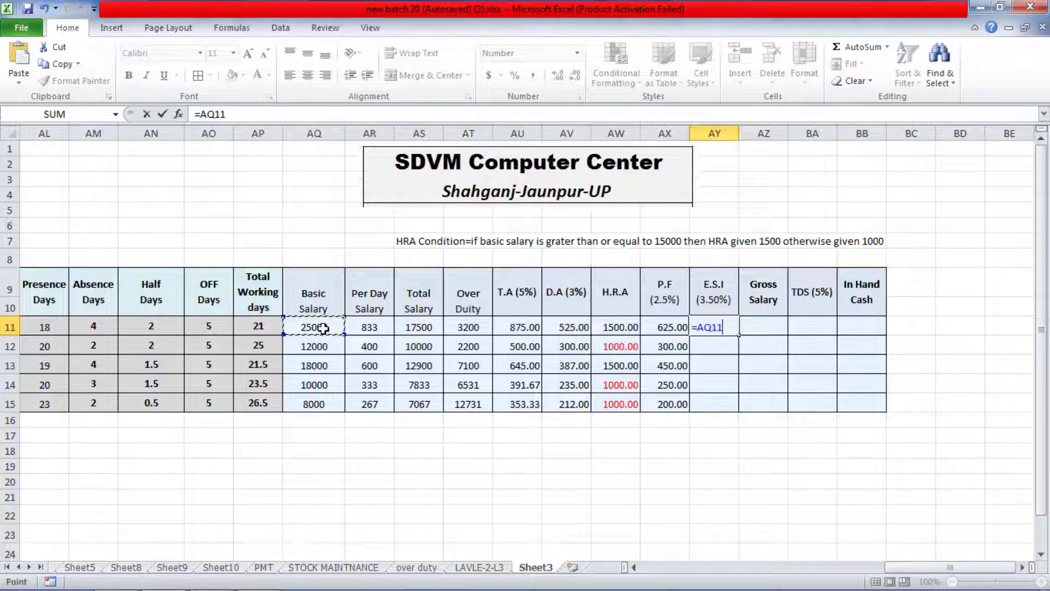
{"action": "type", "text": "*3.5"}
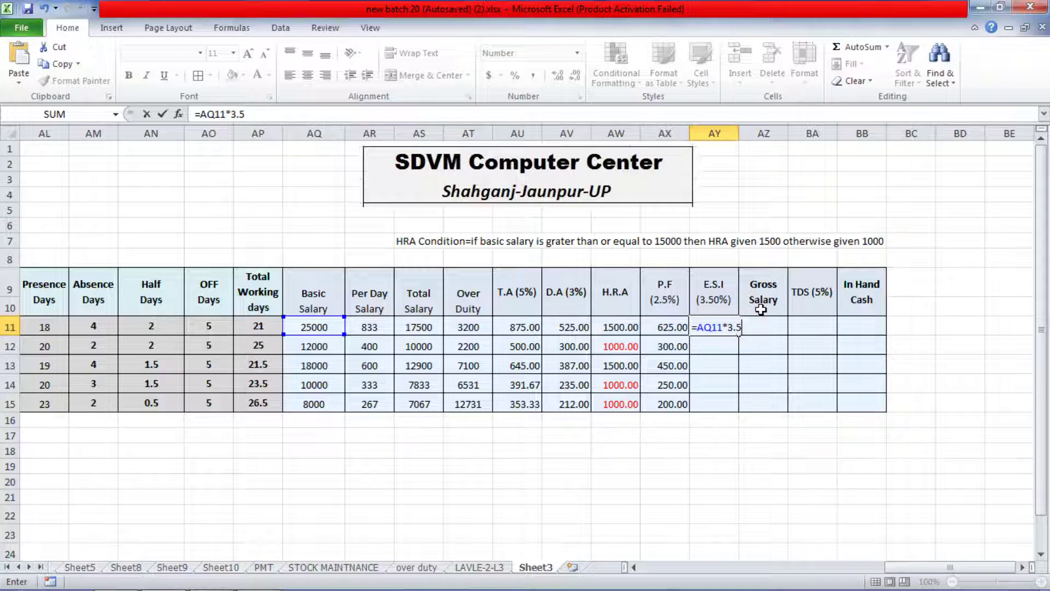
{"action": "type", "text": "%"}
{"action": "key", "text": "Return"}
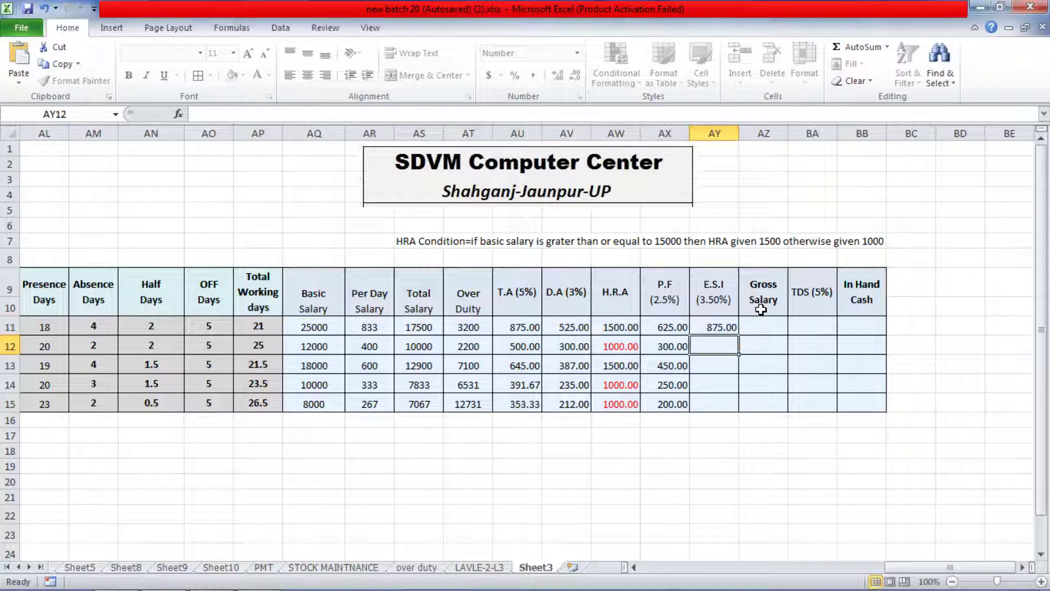
{"action": "left_click", "coordinate": [721, 328]}
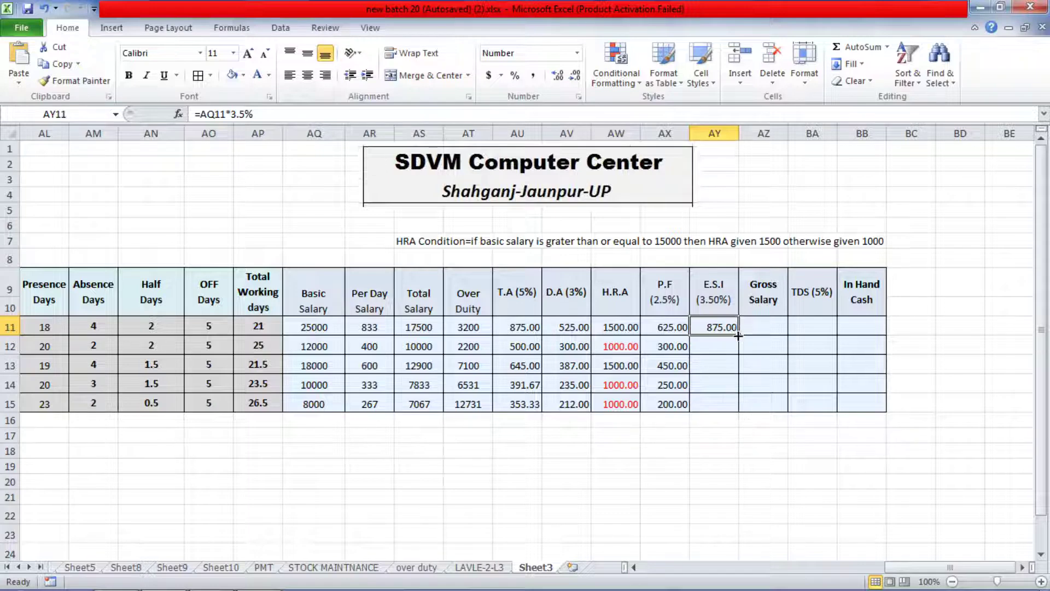
{"action": "left_click_drag", "start_coordinate": [739, 330], "coordinate": [739, 407]}
Begin the gross salary formula in AZ11 with the total salary and allowances, =(AS11+AU11+AV11+AW11)-(.
{"action": "left_click", "coordinate": [769, 326]}
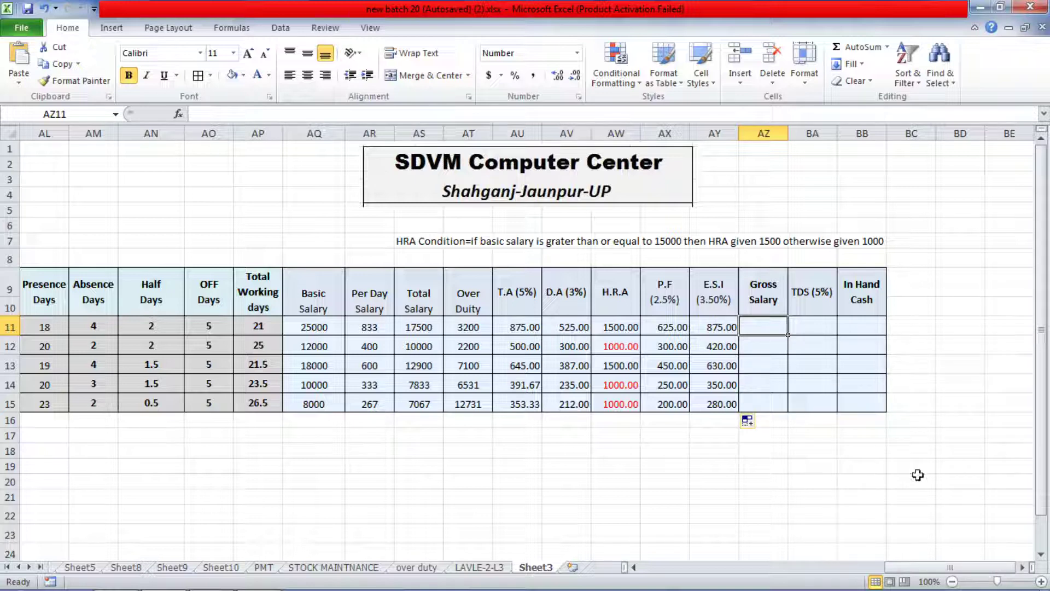
{"action": "type", "text": "="}
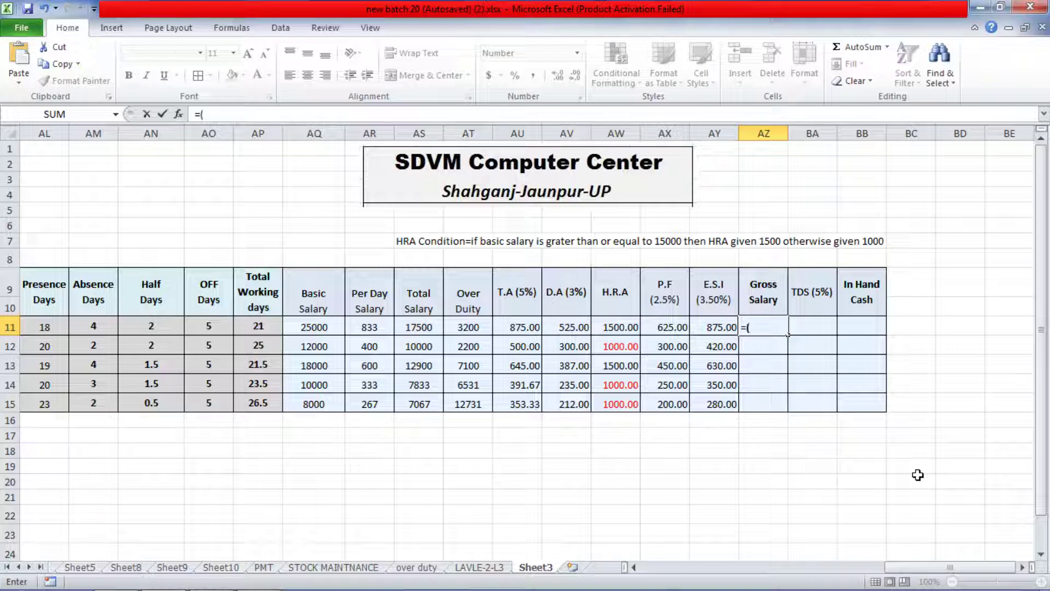
{"action": "type", "text": "("}
{"action": "left_click", "coordinate": [422, 328]}
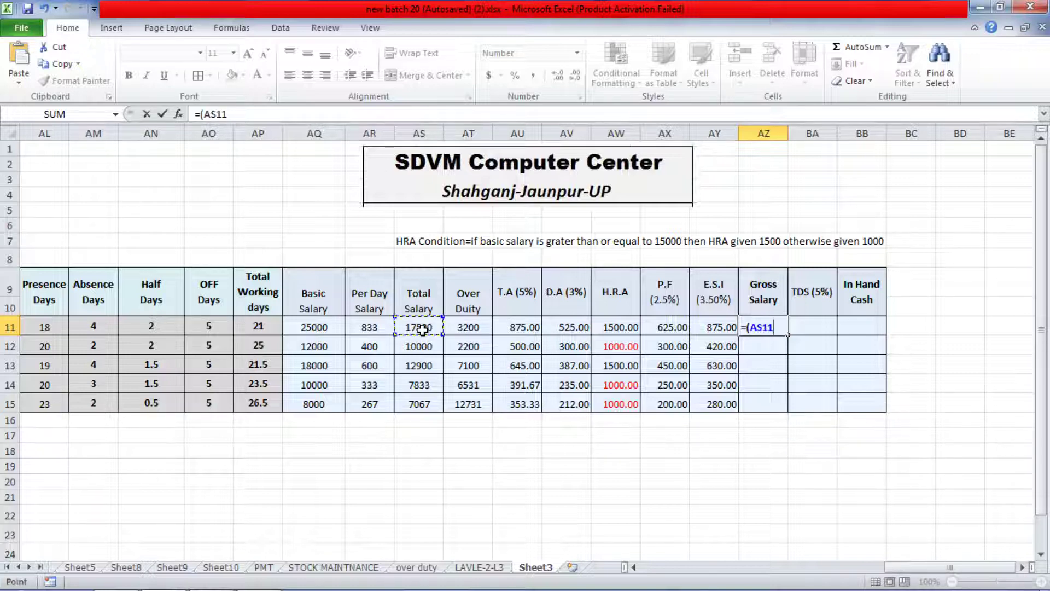
{"action": "type", "text": "+"}
{"action": "left_click", "coordinate": [517, 330]}
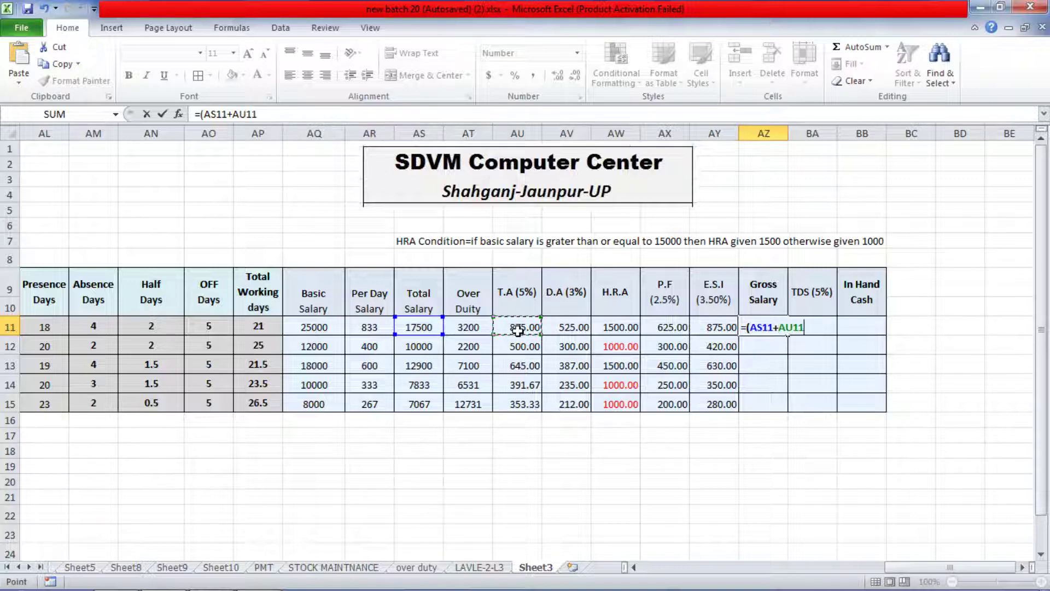
{"action": "type", "text": "+"}
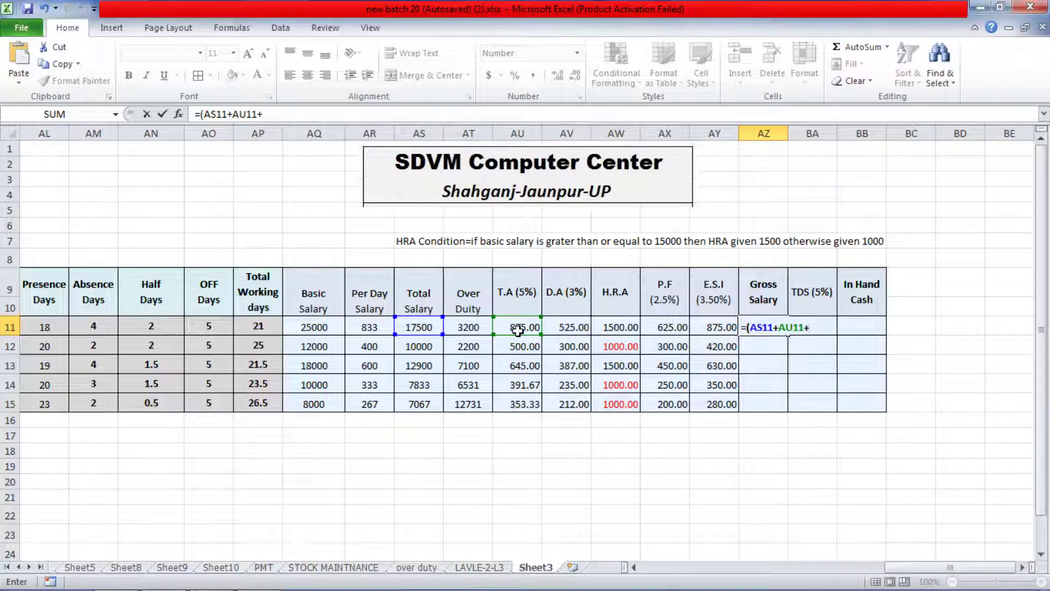
{"action": "left_click", "coordinate": [575, 327]}
{"action": "type", "text": ")"}
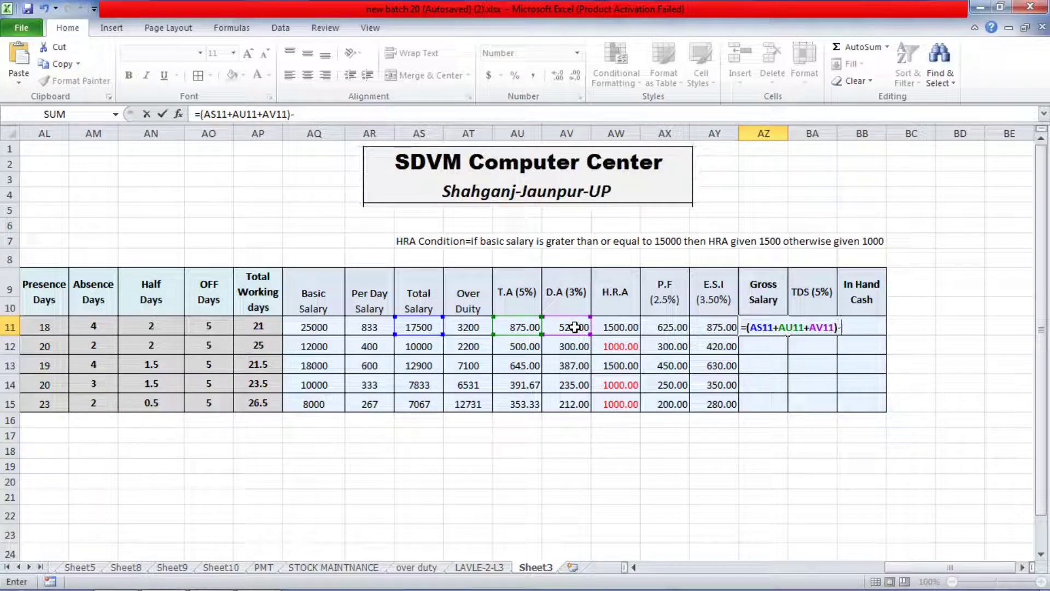
{"action": "type", "text": "-("}
{"action": "left_click", "coordinate": [841, 327]}
{"action": "type", "text": "+"}
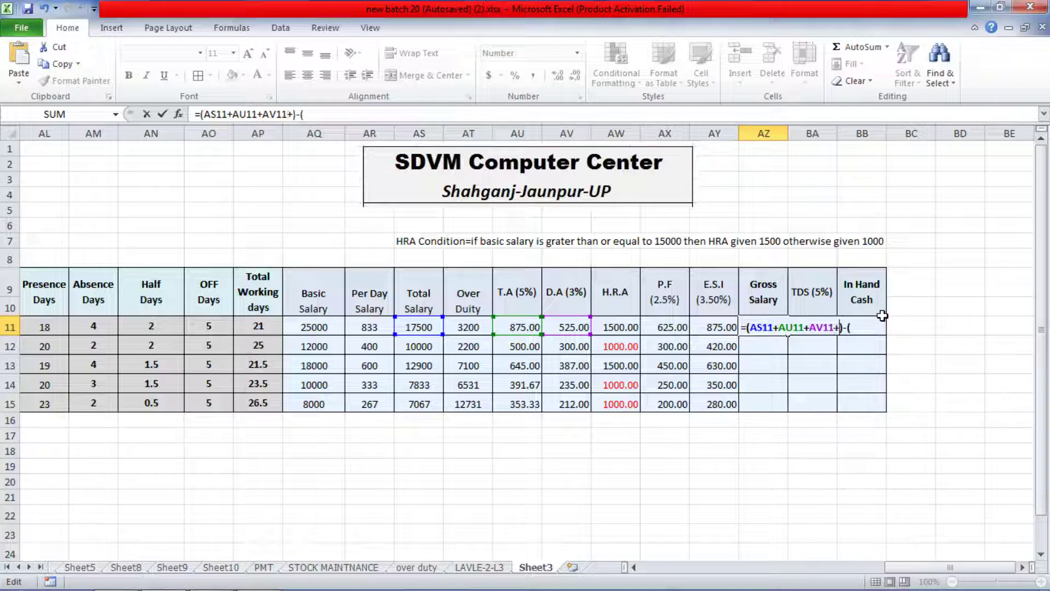
{"action": "left_click", "coordinate": [623, 327]}
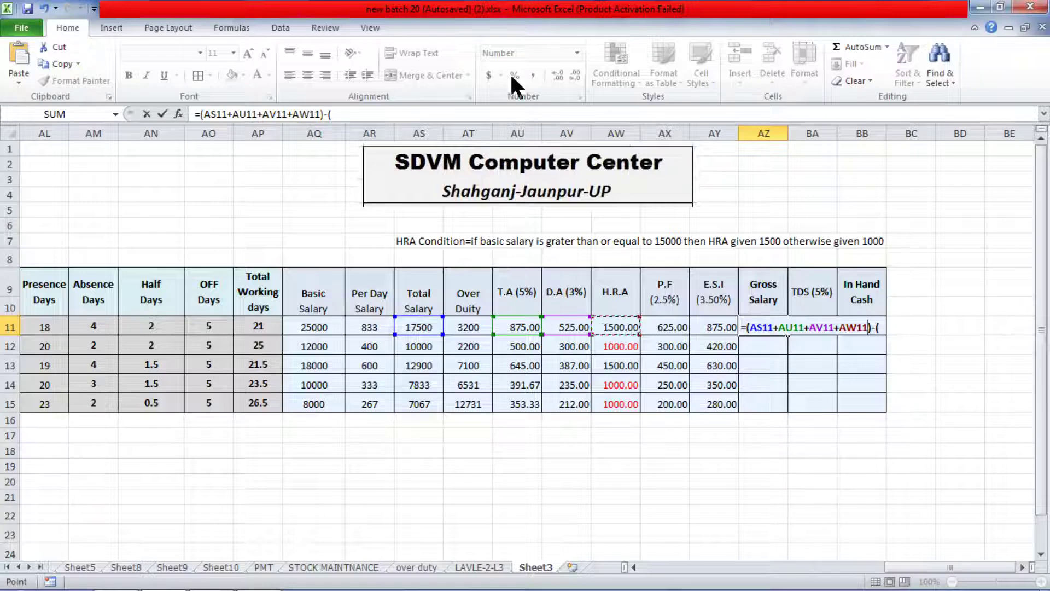
{"action": "left_click", "coordinate": [386, 109]}
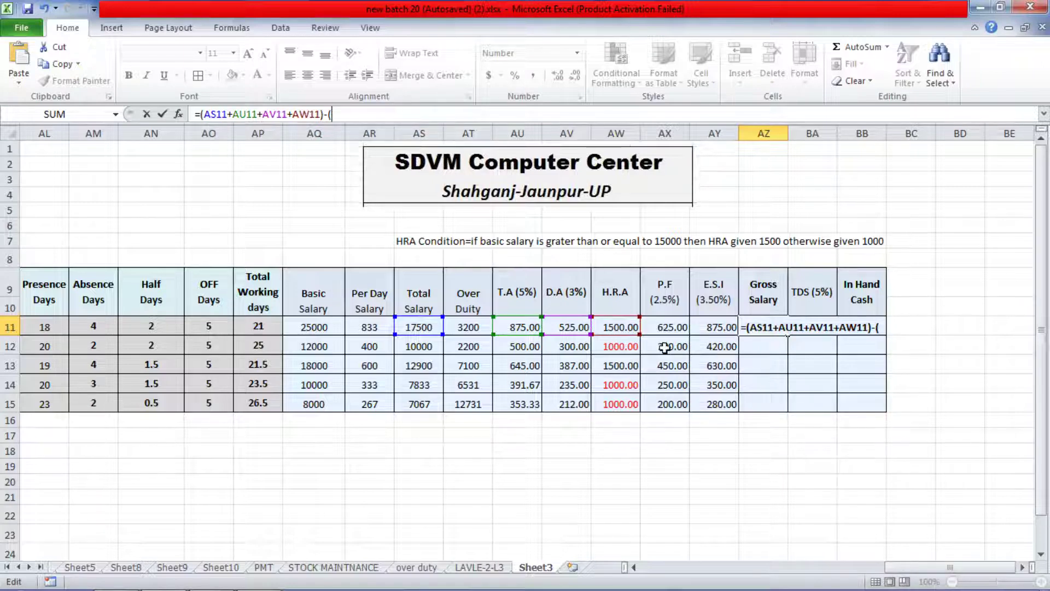
Complete the AZ11 gross salary formula by subtracting P.F and E.S.I as (AX11+AY11).
{"action": "left_click", "coordinate": [678, 329]}
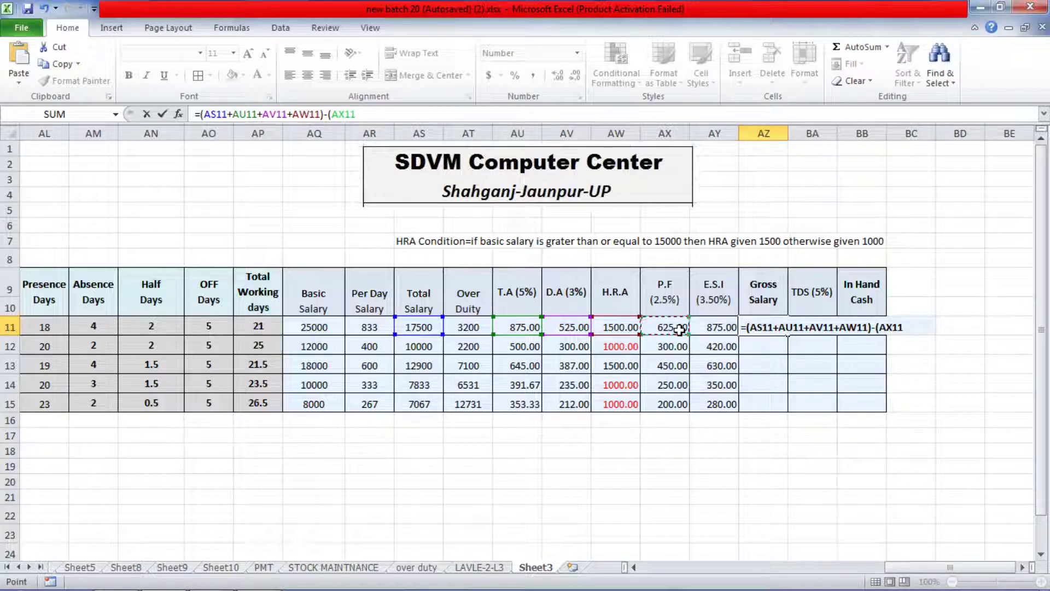
{"action": "type", "text": "+"}
{"action": "left_click", "coordinate": [713, 329]}
{"action": "type", "text": ")"}
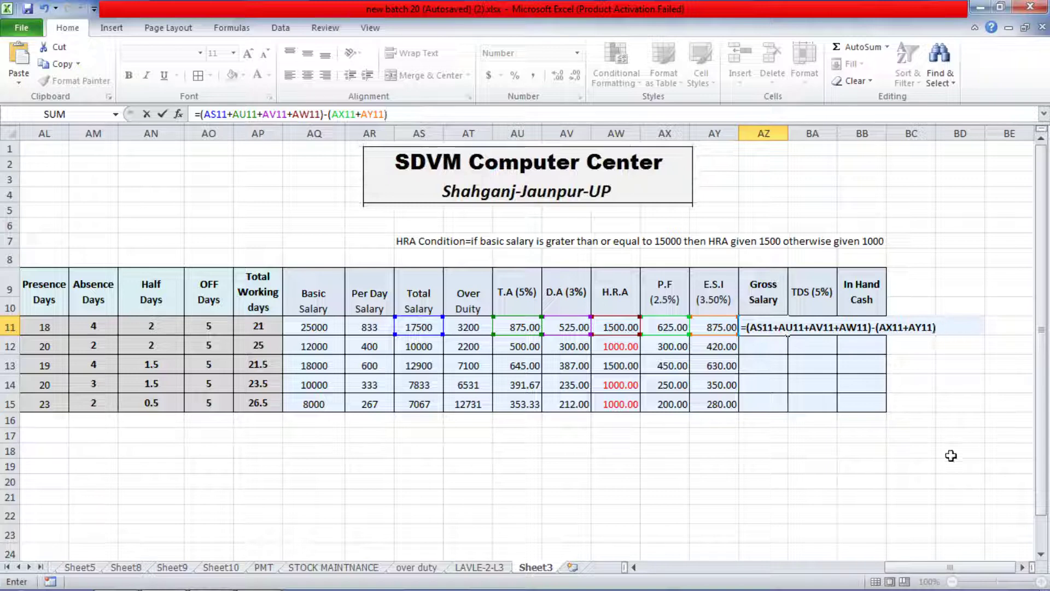
{"action": "key", "text": "Return"}
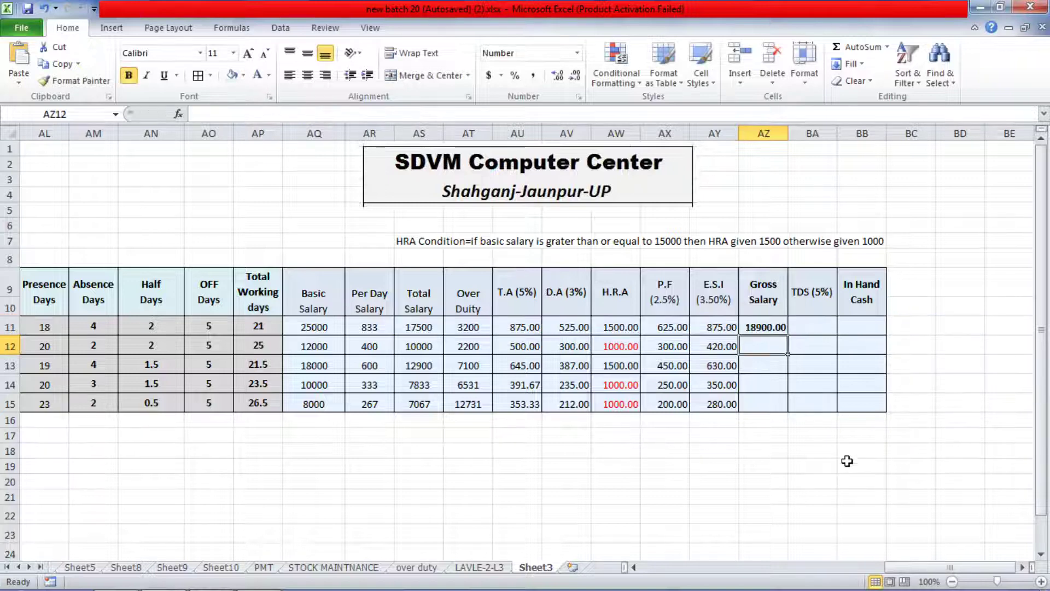
{"action": "left_click", "coordinate": [777, 327]}
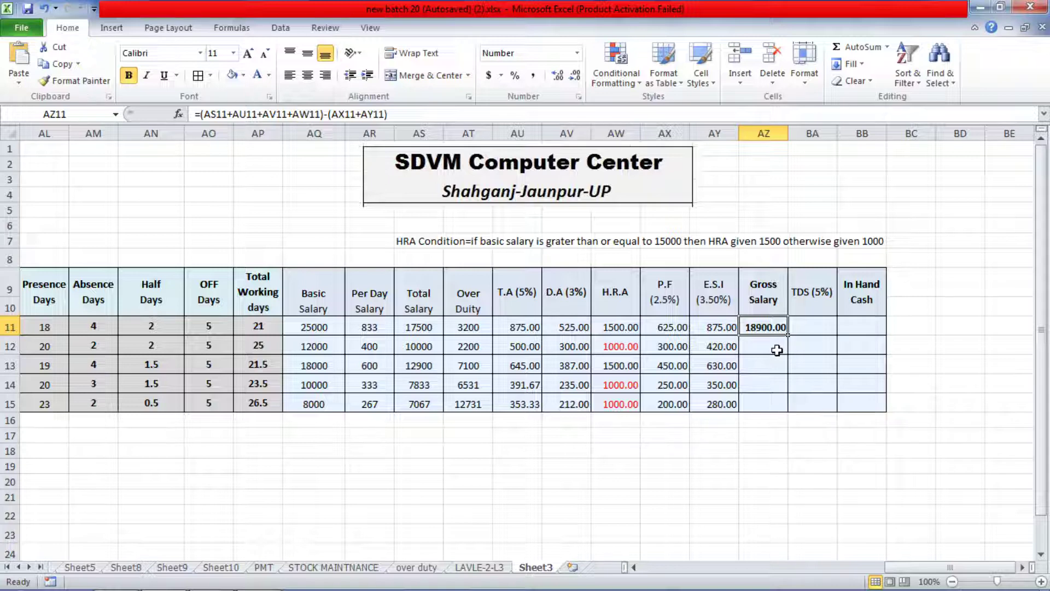
Calculate TDS in BA11 as 5% of the gross salary, =AZ11*5%.
{"action": "left_click", "coordinate": [809, 327]}
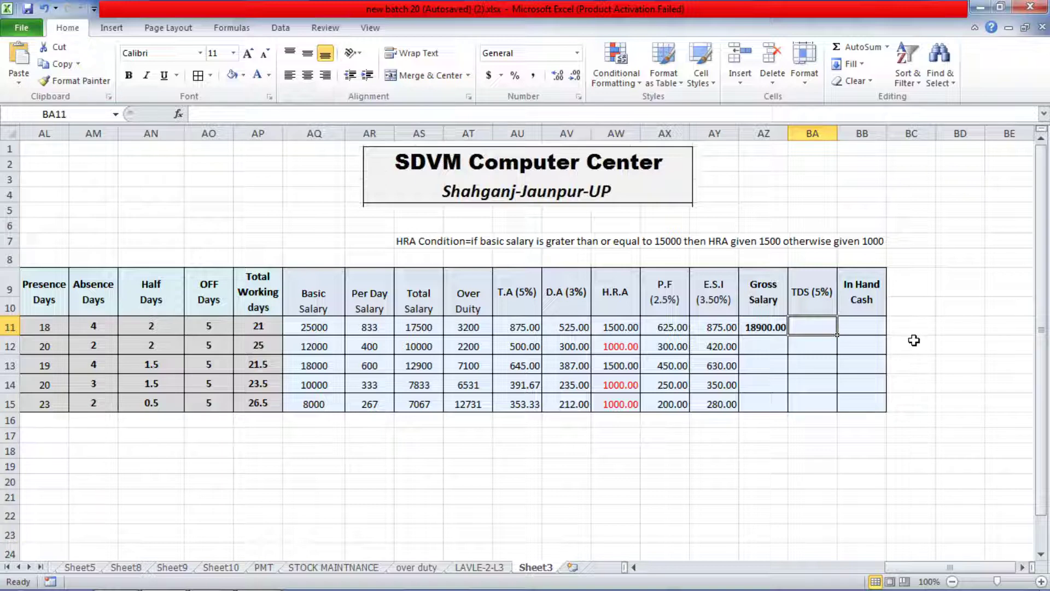
{"action": "type", "text": "="}
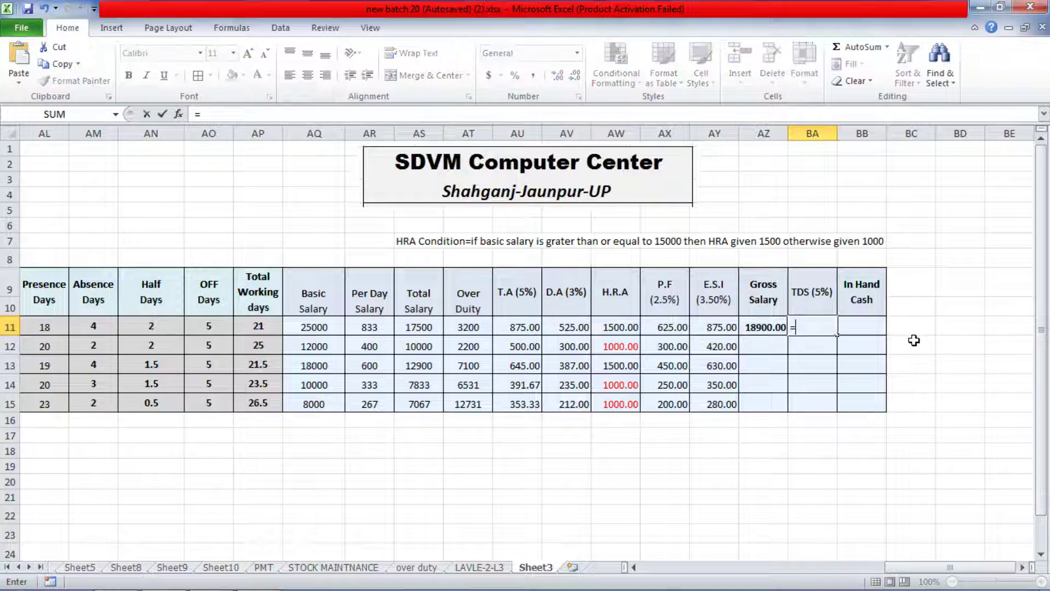
{"action": "left_click", "coordinate": [771, 330]}
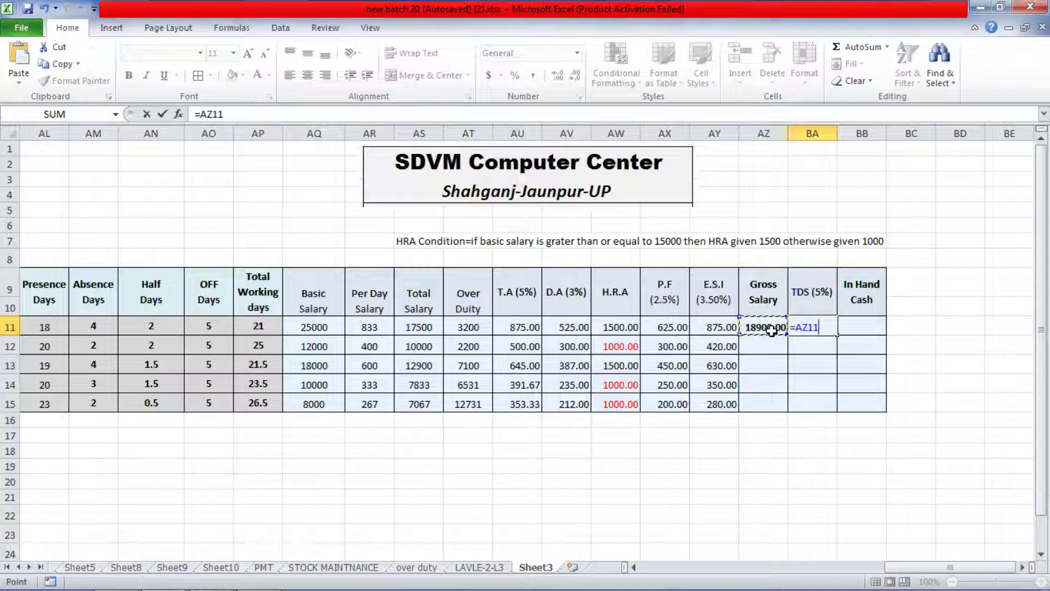
{"action": "type", "text": "*5%"}
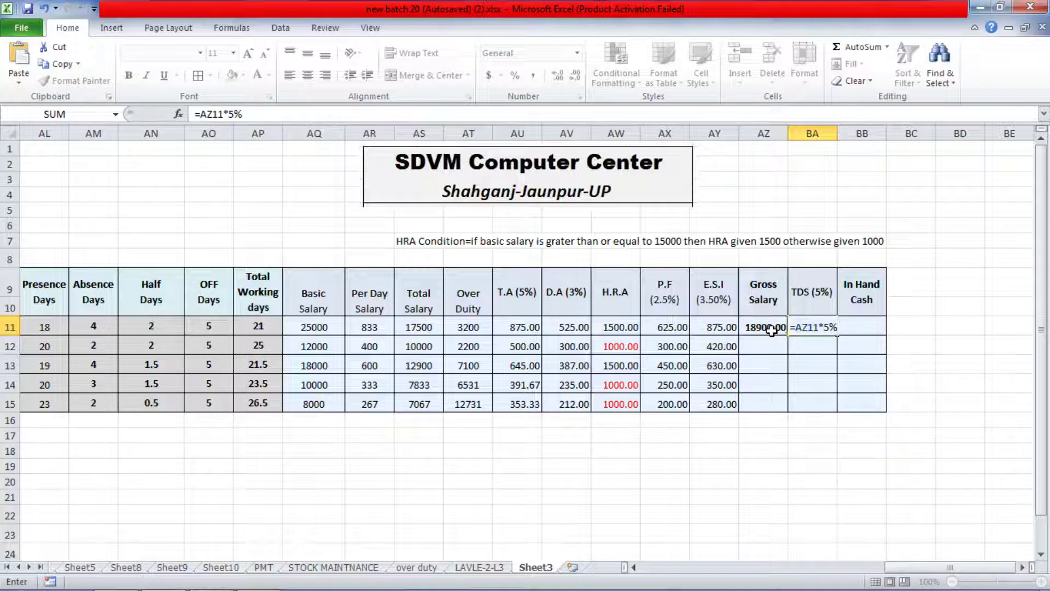
{"action": "key", "text": "Return"}
{"action": "left_click", "coordinate": [826, 327]}
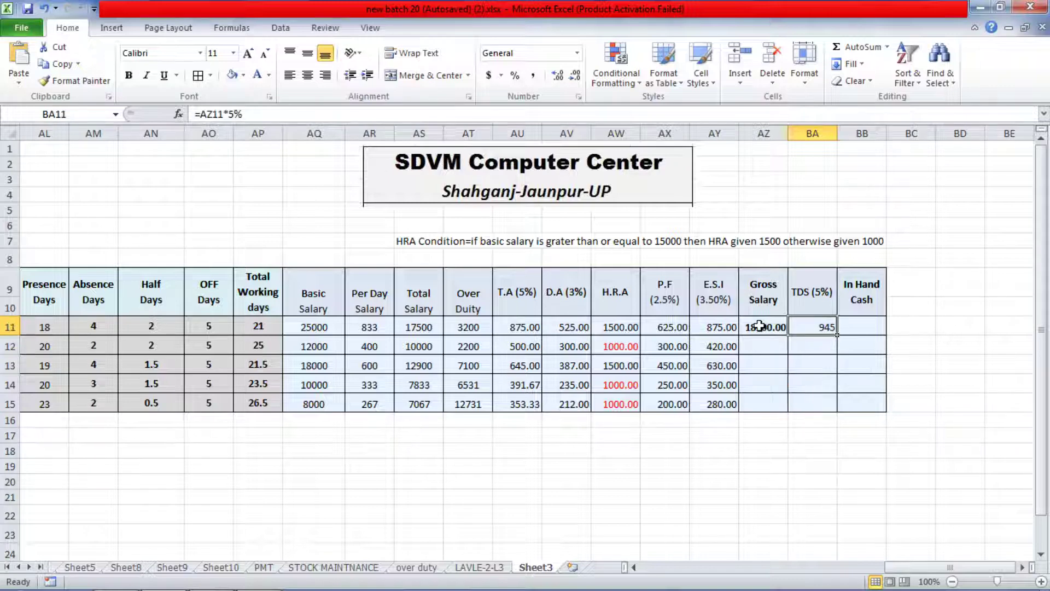
Fill the gross salary formula down to AZ15 and the TDS formula down to BA15.
{"action": "left_click", "coordinate": [768, 328]}
{"action": "left_click_drag", "start_coordinate": [787, 335], "coordinate": [787, 410]}
{"action": "left_click", "coordinate": [815, 328]}
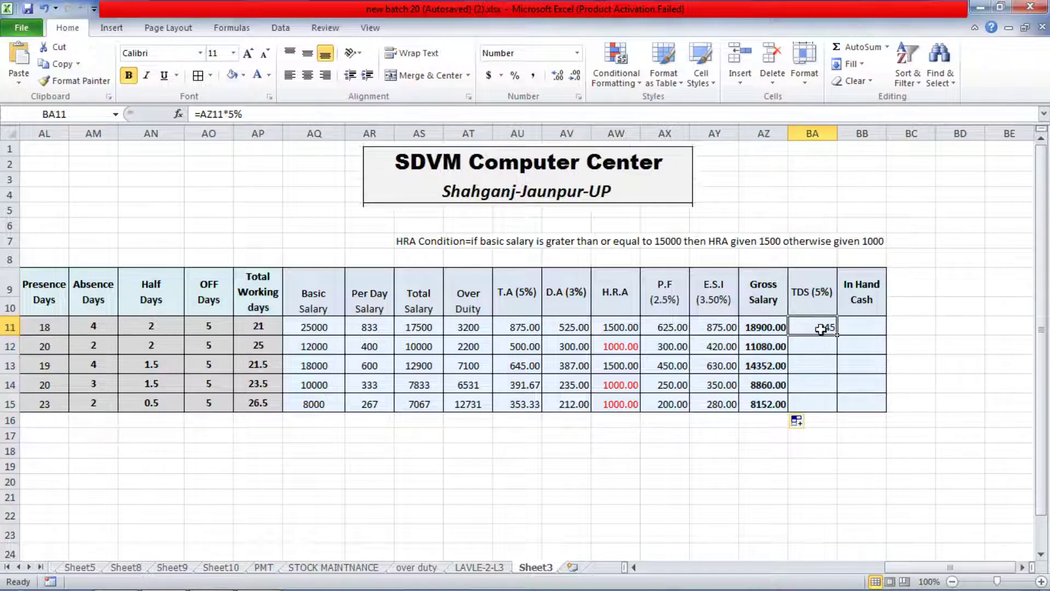
{"action": "left_click", "coordinate": [840, 334]}
{"action": "left_click", "coordinate": [820, 328]}
{"action": "double_click", "coordinate": [836, 335]}
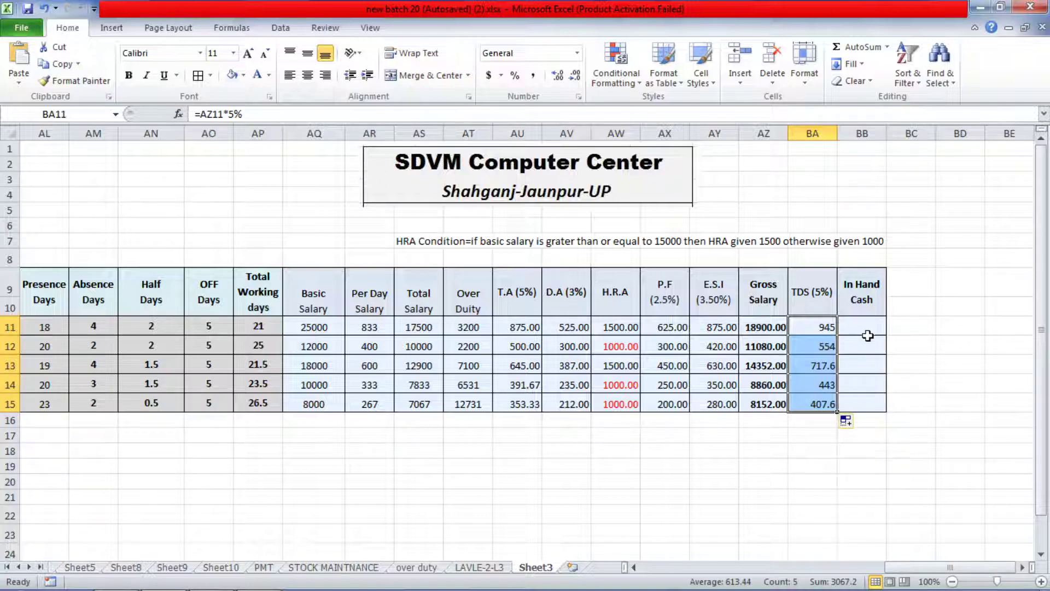
Begin the in-hand cash formula in BB11 by adding over duty to the gross salary, =AZ11+AT11.
{"action": "left_click", "coordinate": [867, 332]}
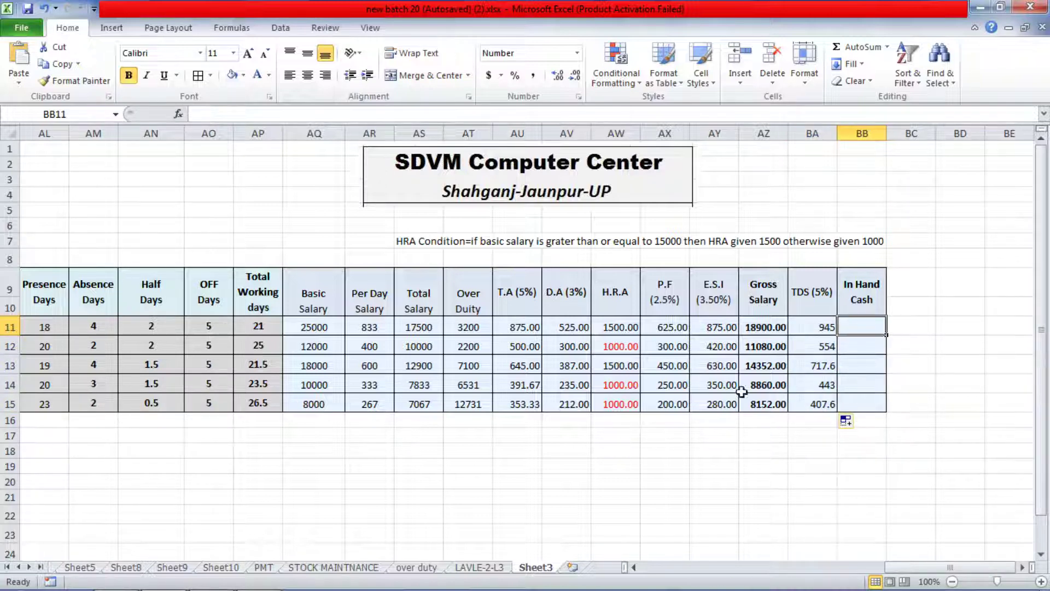
{"action": "left_click_drag", "start_coordinate": [480, 298], "coordinate": [469, 403]}
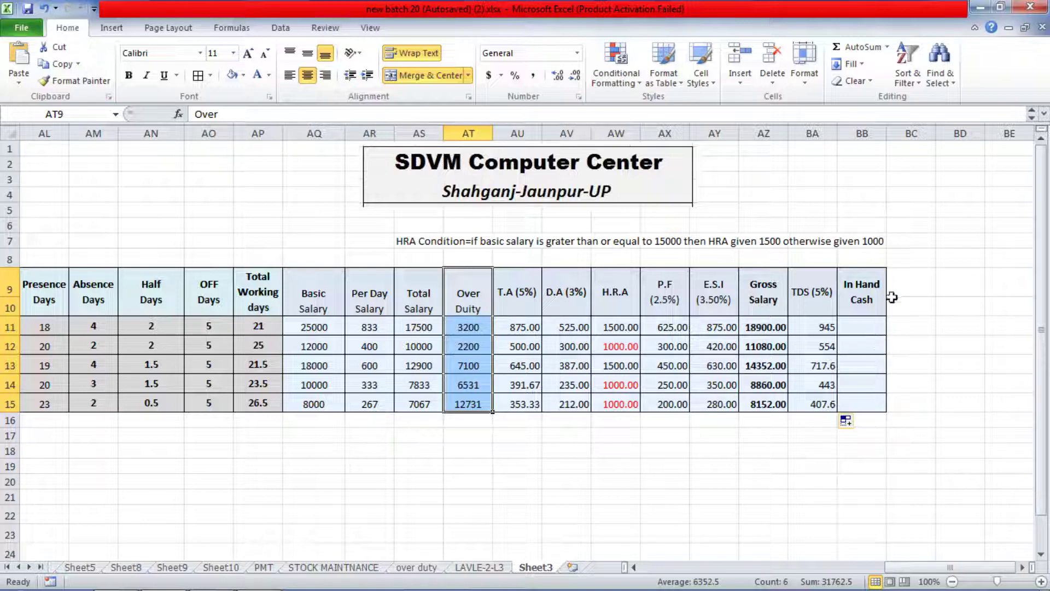
{"action": "left_click", "coordinate": [939, 359]}
{"action": "left_click", "coordinate": [873, 330]}
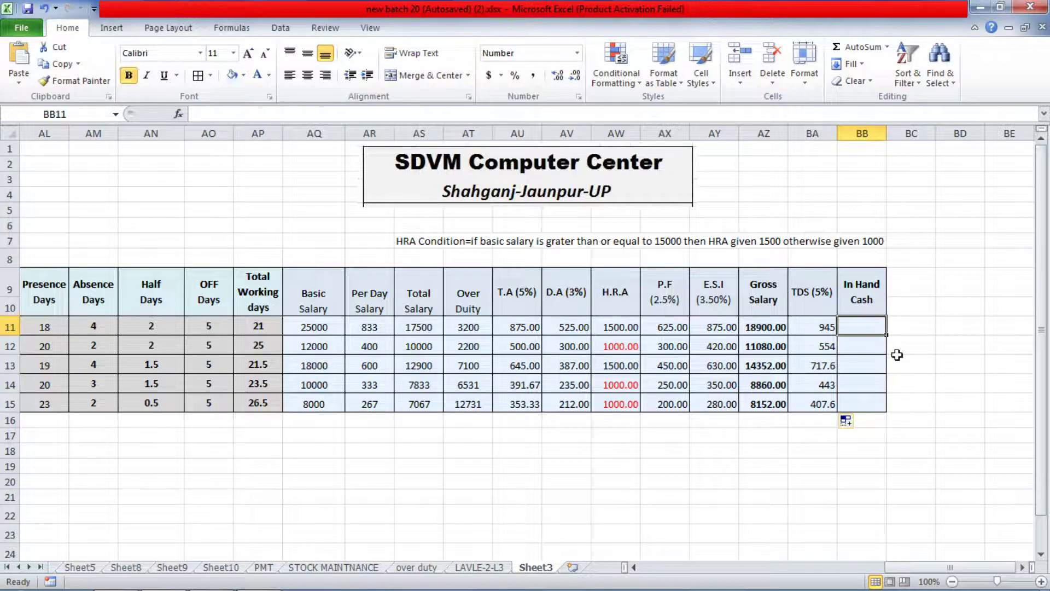
{"action": "type", "text": "="}
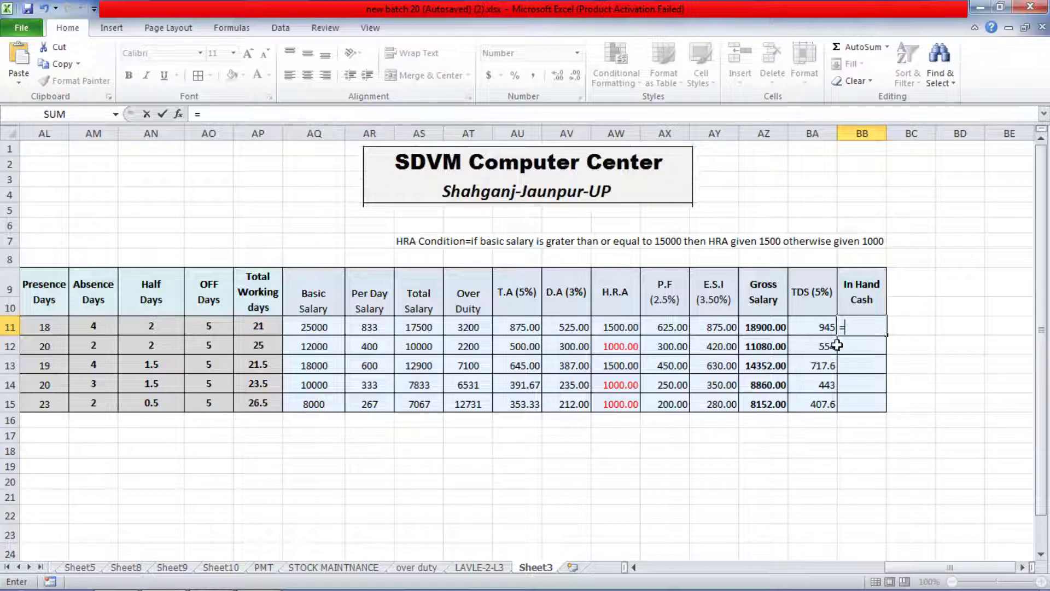
{"action": "left_click", "coordinate": [772, 328]}
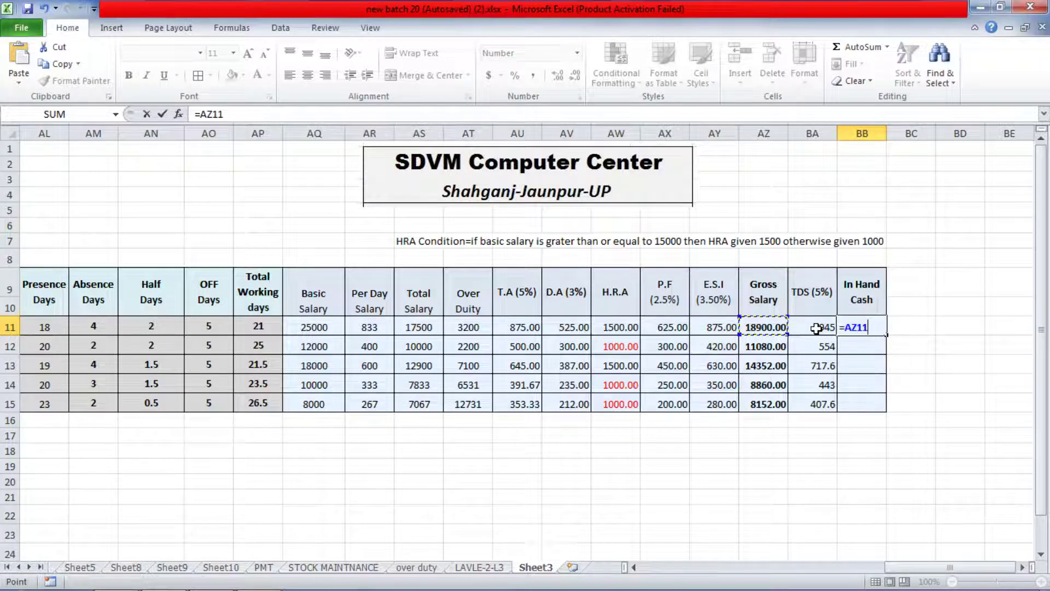
{"action": "type", "text": "+"}
{"action": "left_click", "coordinate": [475, 326]}
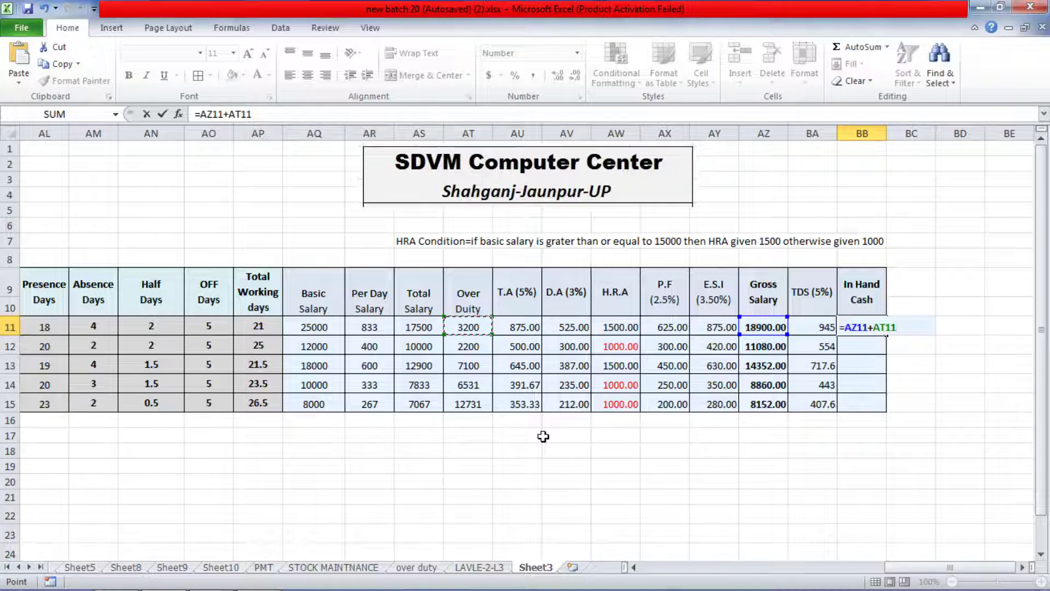
Enclose the sum in parentheses and subtract TDS to complete the BB11 formula as =(AZ11+AT11)-BA11.
{"action": "type", "text": ")"}
{"action": "left_click", "coordinate": [842, 327]}
{"action": "type", "text": "("}
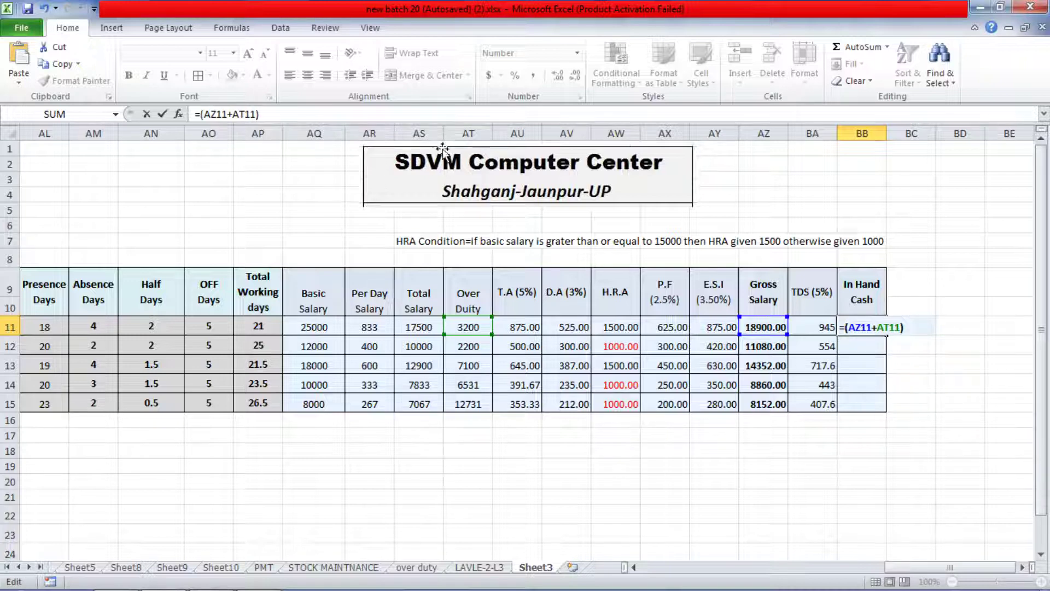
{"action": "left_click", "coordinate": [304, 115]}
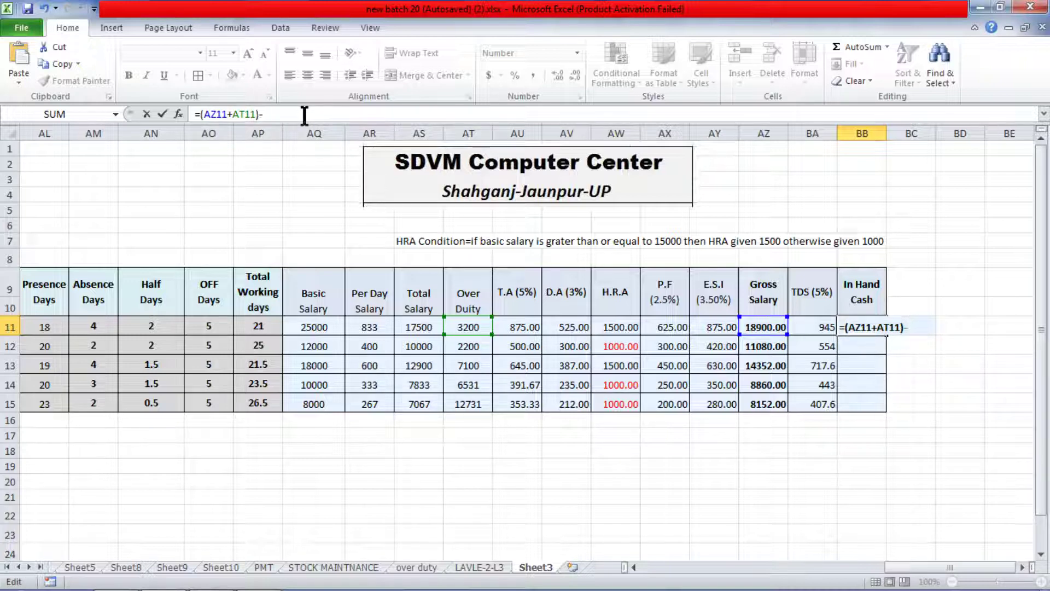
{"action": "type", "text": "-"}
{"action": "left_click", "coordinate": [829, 327]}
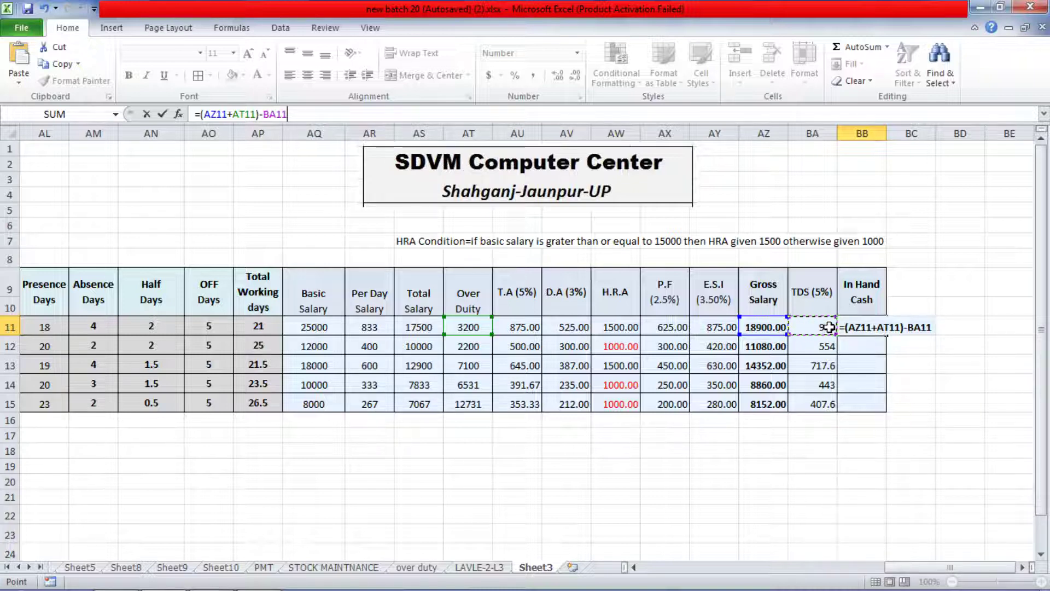
{"action": "key", "text": "Return"}
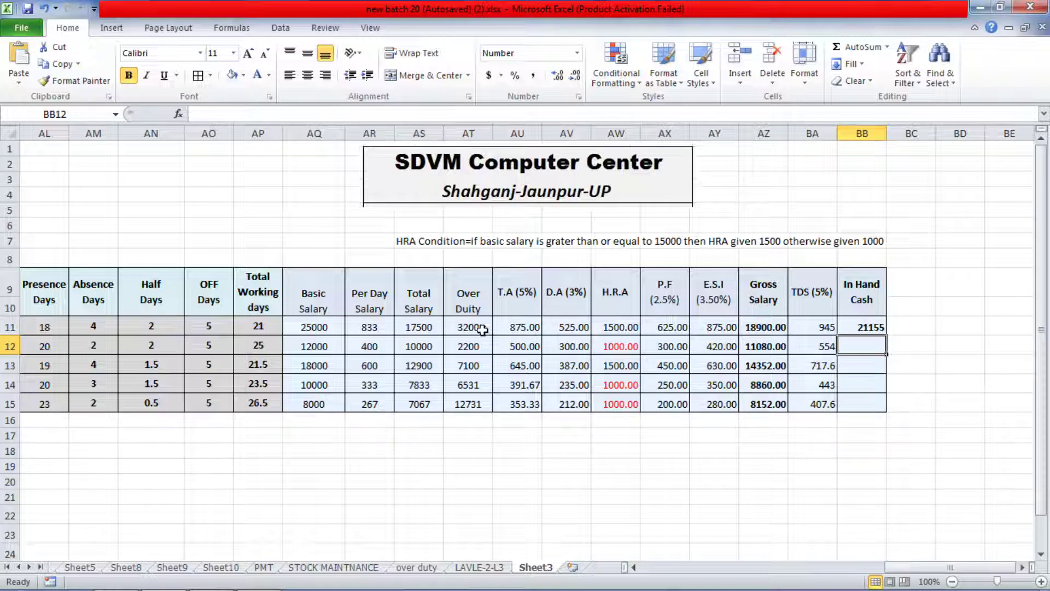
Fill the in-hand cash formula from BB11 down to BB15 and check the first employee's in-hand cash against the basic salary.
{"action": "left_click", "coordinate": [848, 330]}
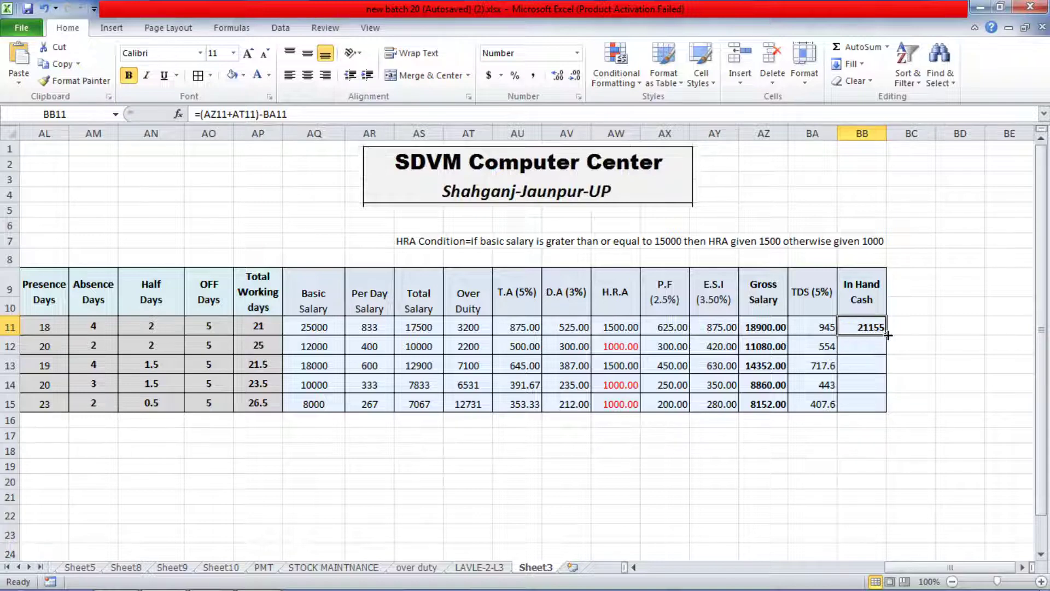
{"action": "double_click", "coordinate": [887, 334]}
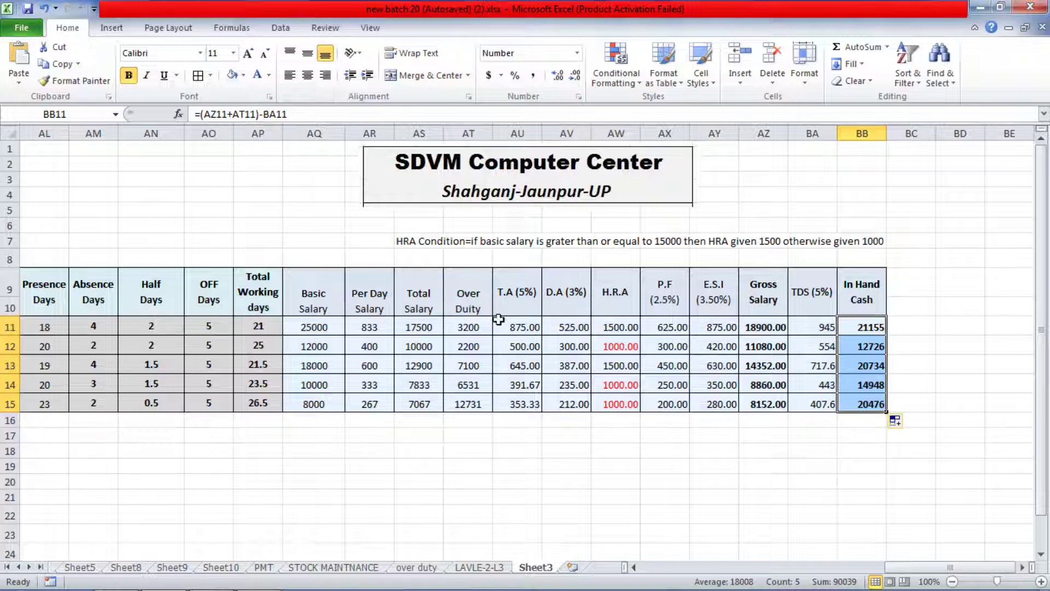
{"action": "left_click", "coordinate": [869, 328]}
{"action": "left_click", "coordinate": [333, 328]}
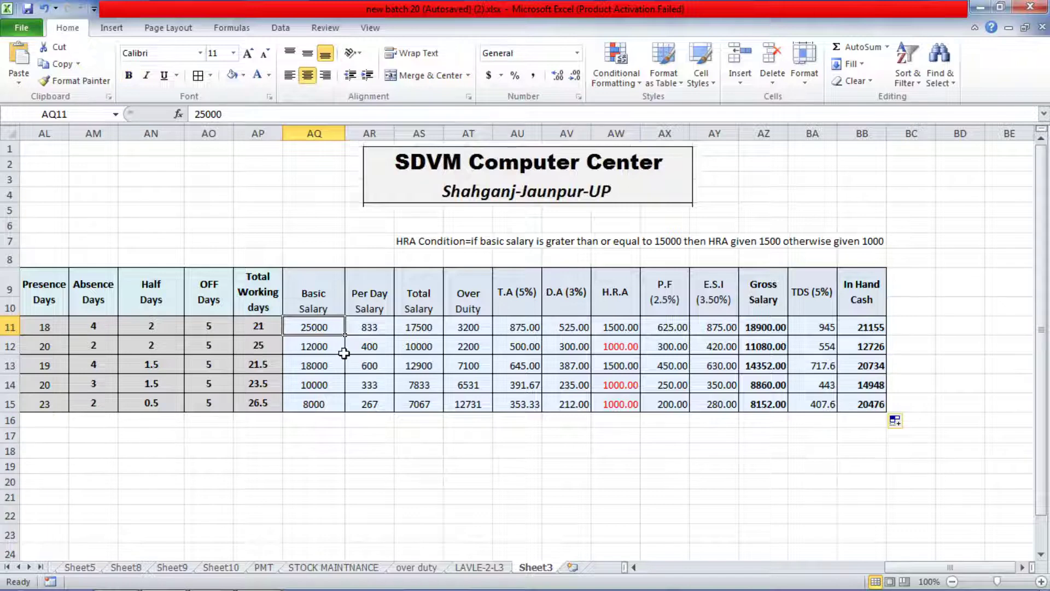
{"action": "left_click", "coordinate": [875, 326]}
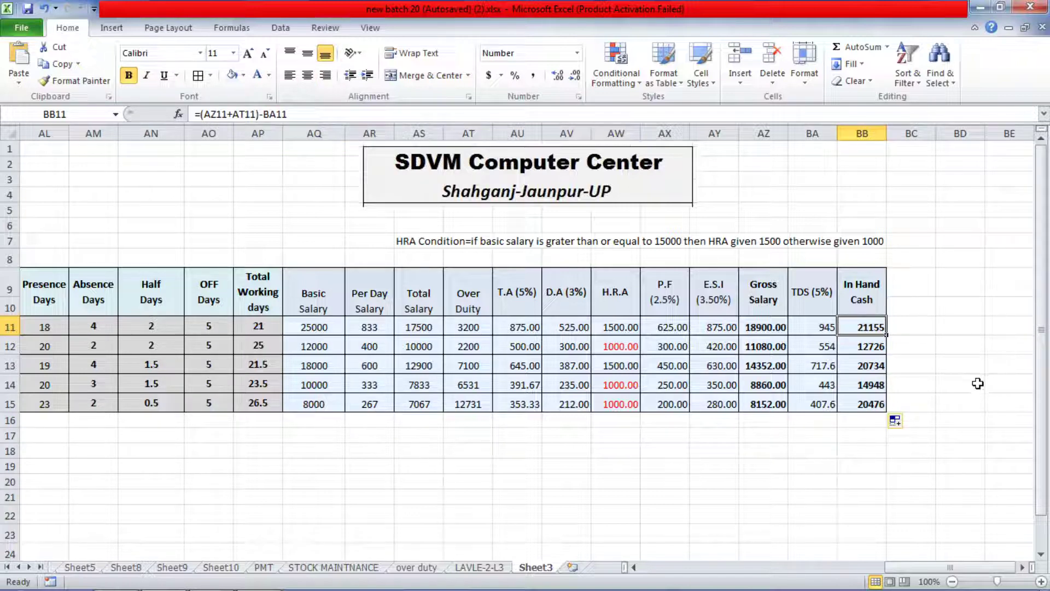